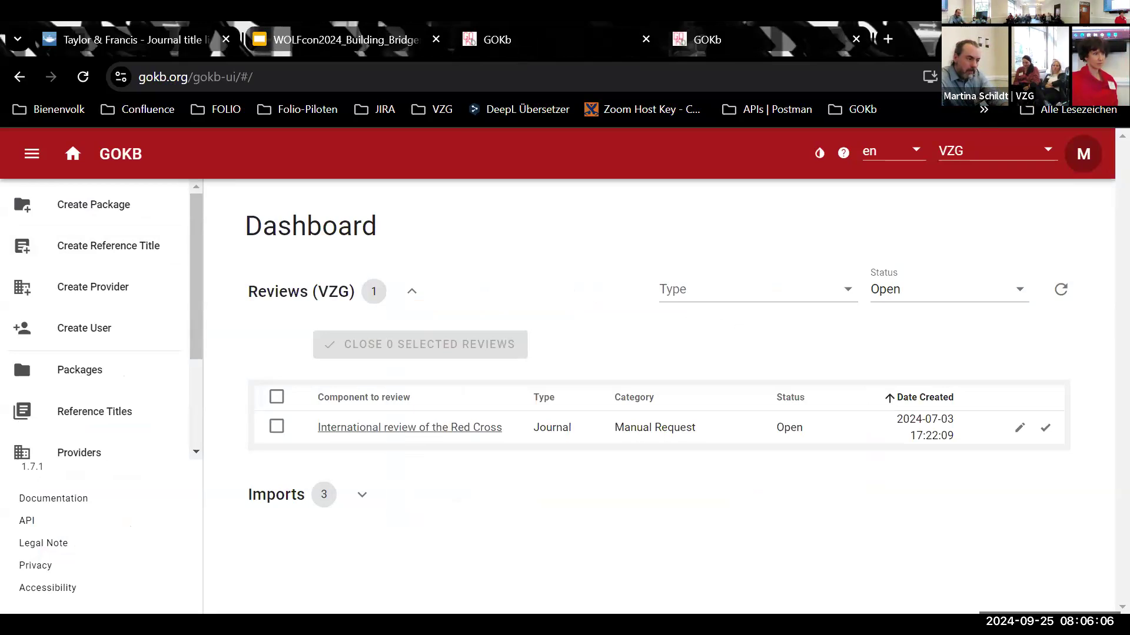
Step: Search the packages by name for "Taylor & Francis: Social Science & Humanities Library 2024"
{"action": "left_click", "coordinate": [98, 370]}
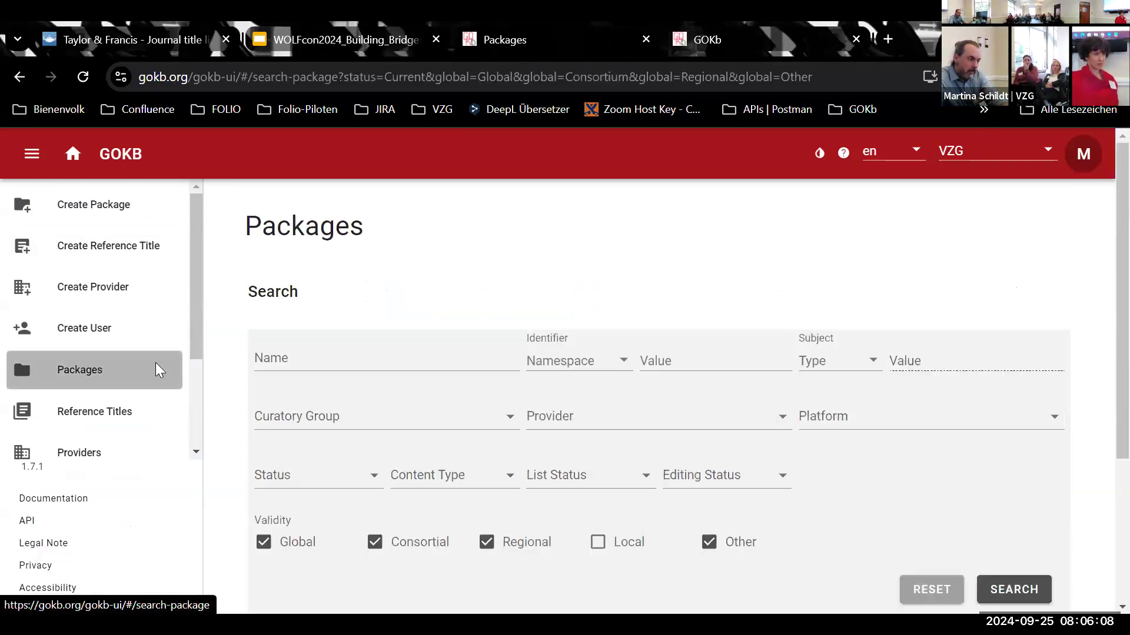
{"action": "left_click", "coordinate": [303, 359]}
{"action": "type", "text": "Taylor & Francis: Social Science & Humanities Library 2024"}
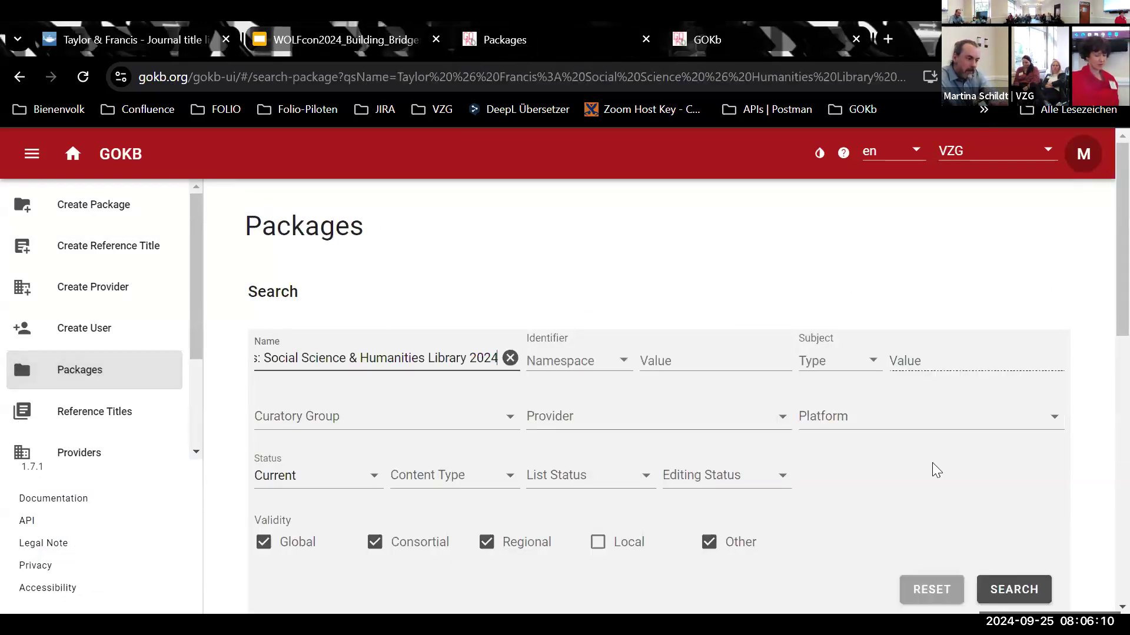
{"action": "left_click", "coordinate": [987, 595]}
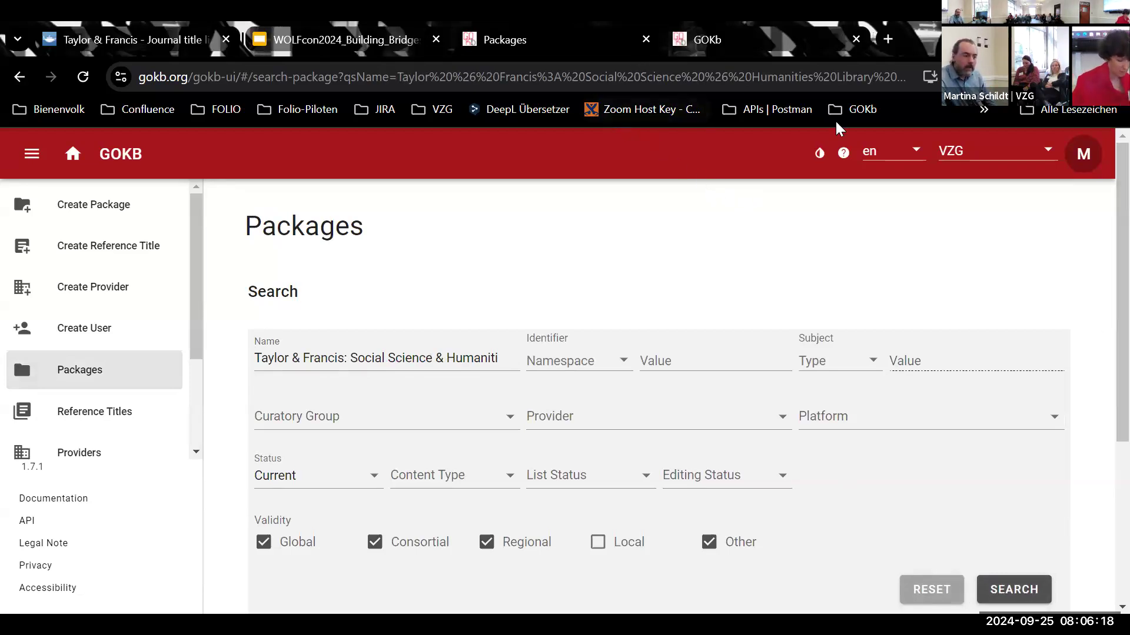
Step: Open the Taylor & Francis: Social Science & Humanities Library 2024 package from the results and review its summary and curatory groups
{"action": "scroll", "coordinate": [1104, 353], "scroll_direction": "down", "scroll_amount": 4}
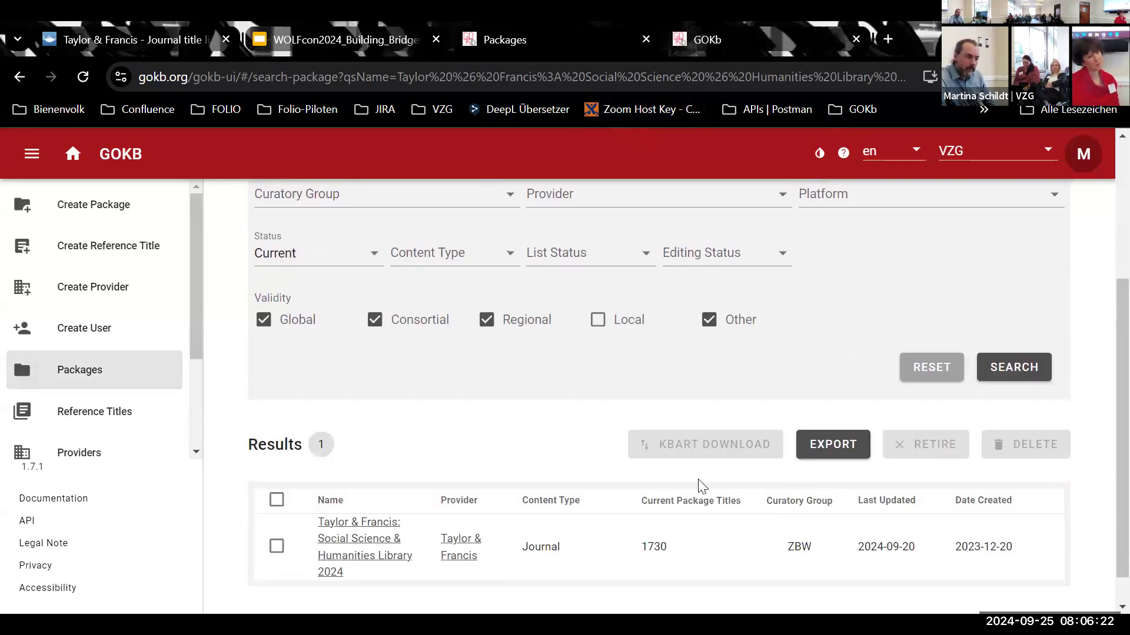
{"action": "left_click", "coordinate": [359, 538]}
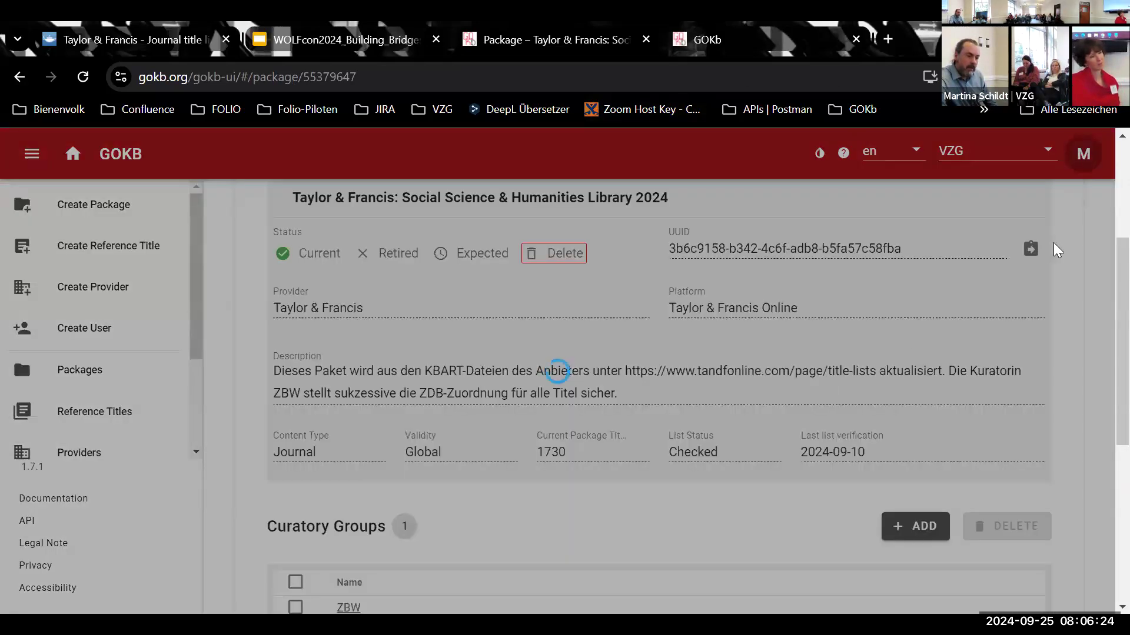
{"action": "scroll", "coordinate": [1105, 297], "scroll_direction": "up", "scroll_amount": 2}
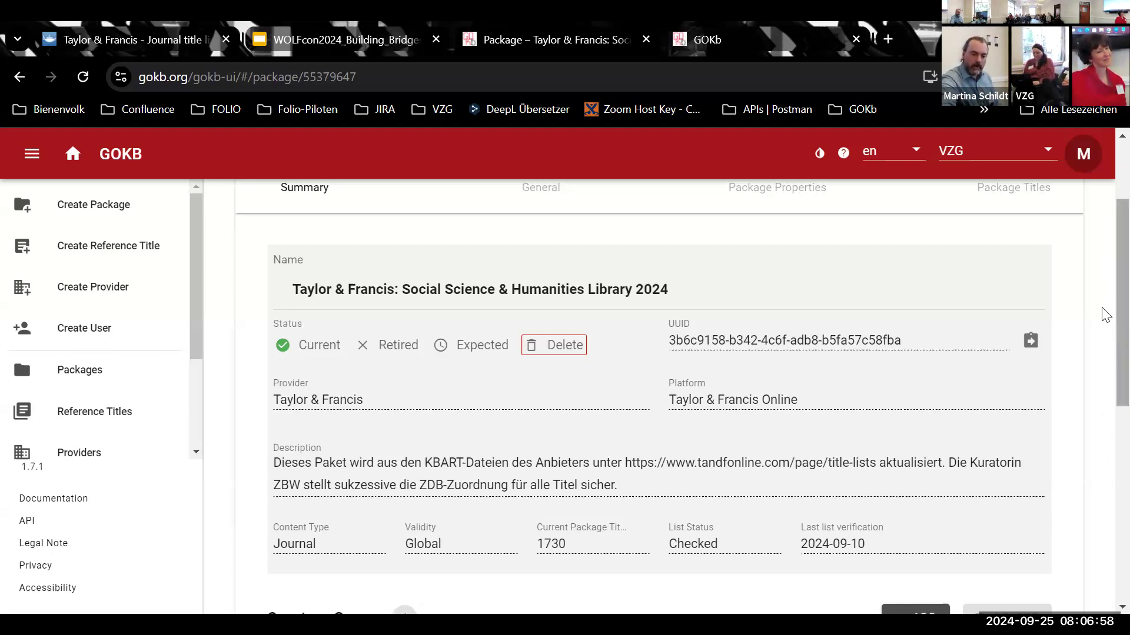
{"action": "scroll", "coordinate": [1106, 300], "scroll_direction": "down", "scroll_amount": 3}
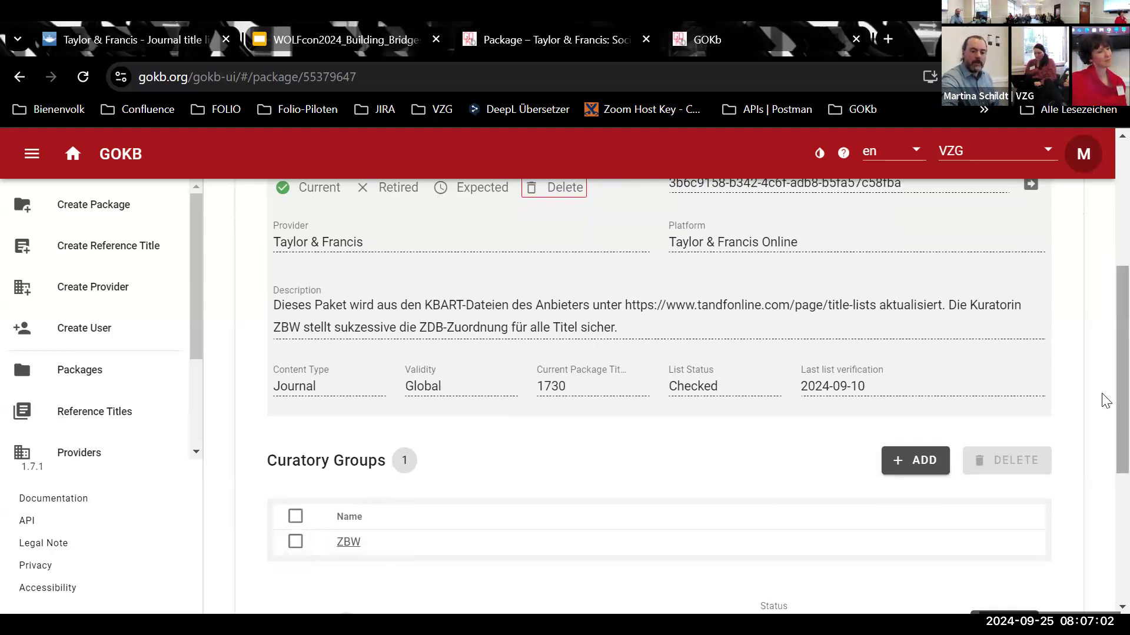
{"action": "scroll", "coordinate": [1103, 353], "scroll_direction": "up", "scroll_amount": 3}
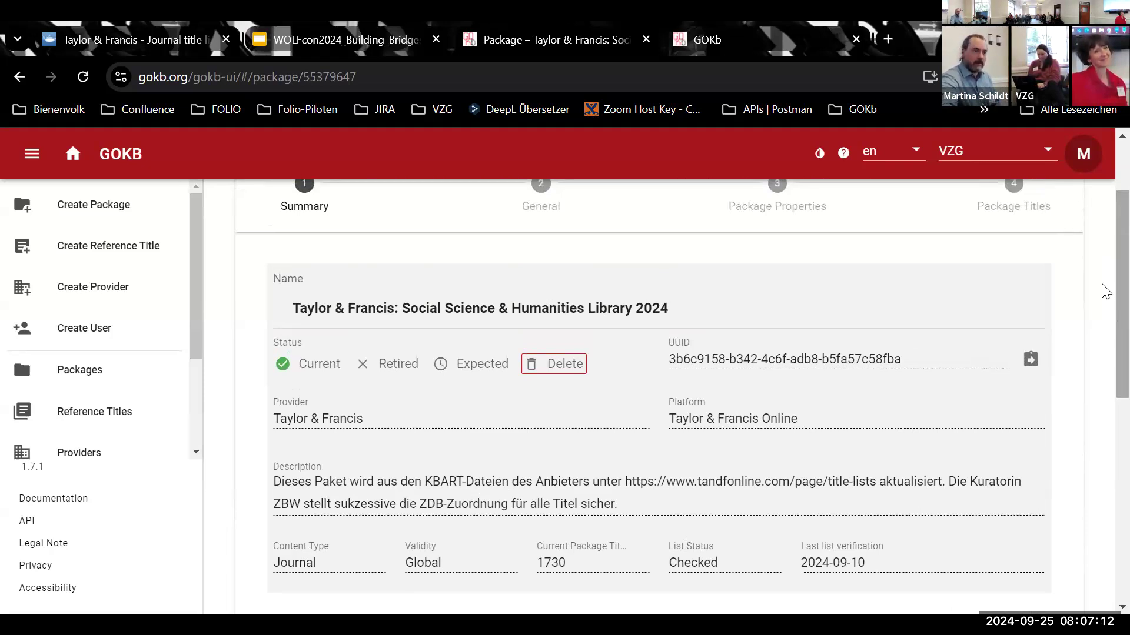
{"action": "scroll", "coordinate": [1104, 270], "scroll_direction": "up", "scroll_amount": 2}
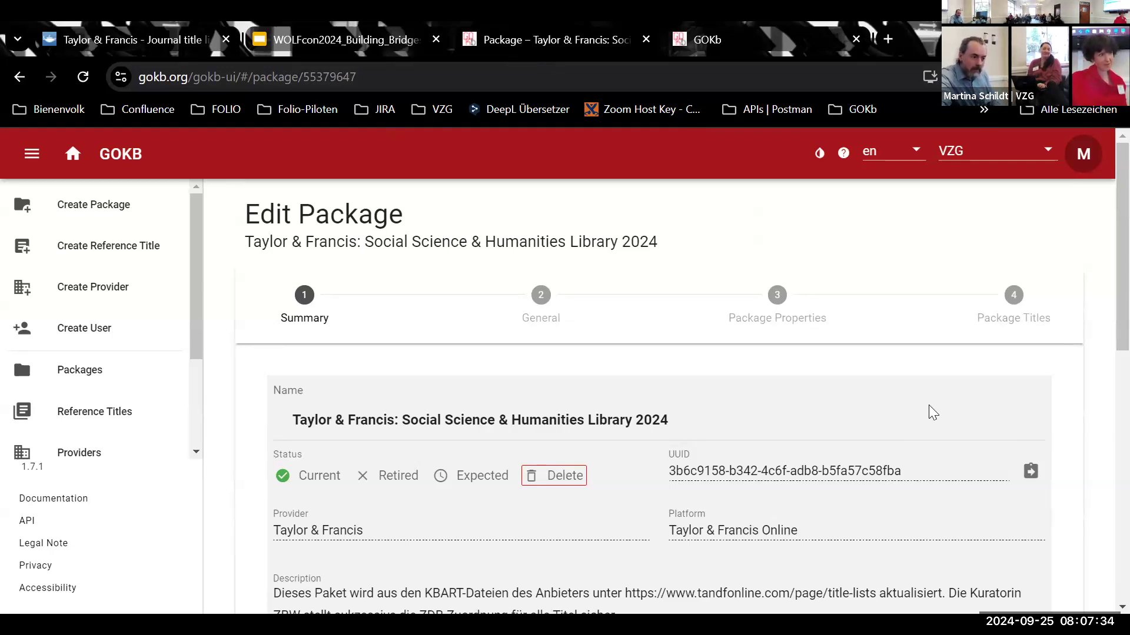
Step: Switch to the GOKB QA instance, start a new package and look over its general fields
{"action": "key", "text": "ctrl+Tab"}
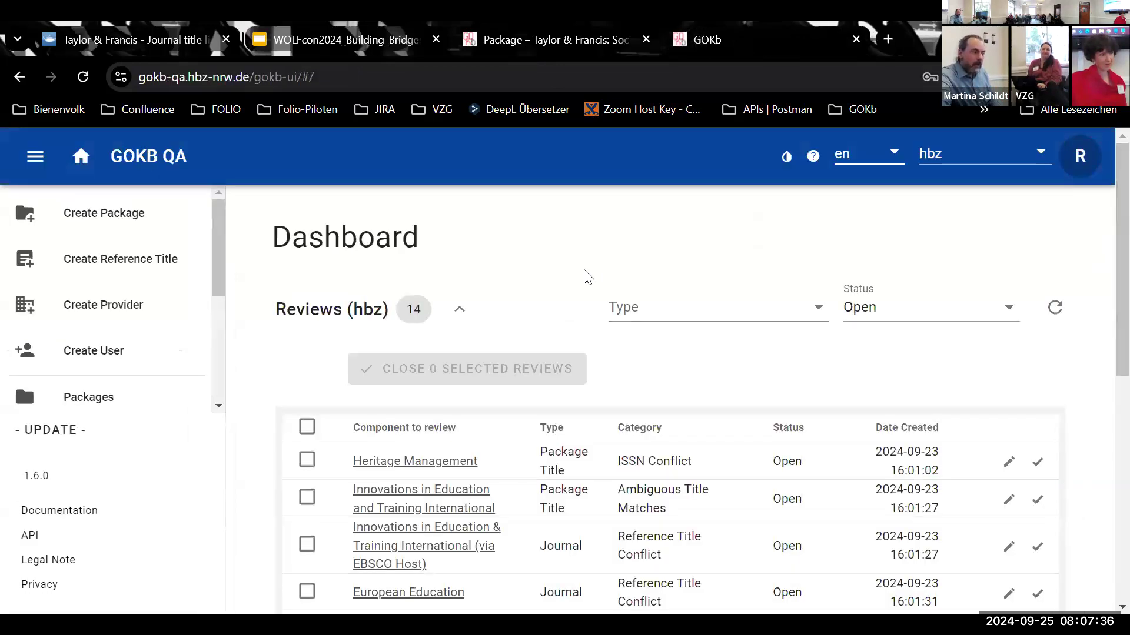
{"action": "left_click", "coordinate": [123, 214]}
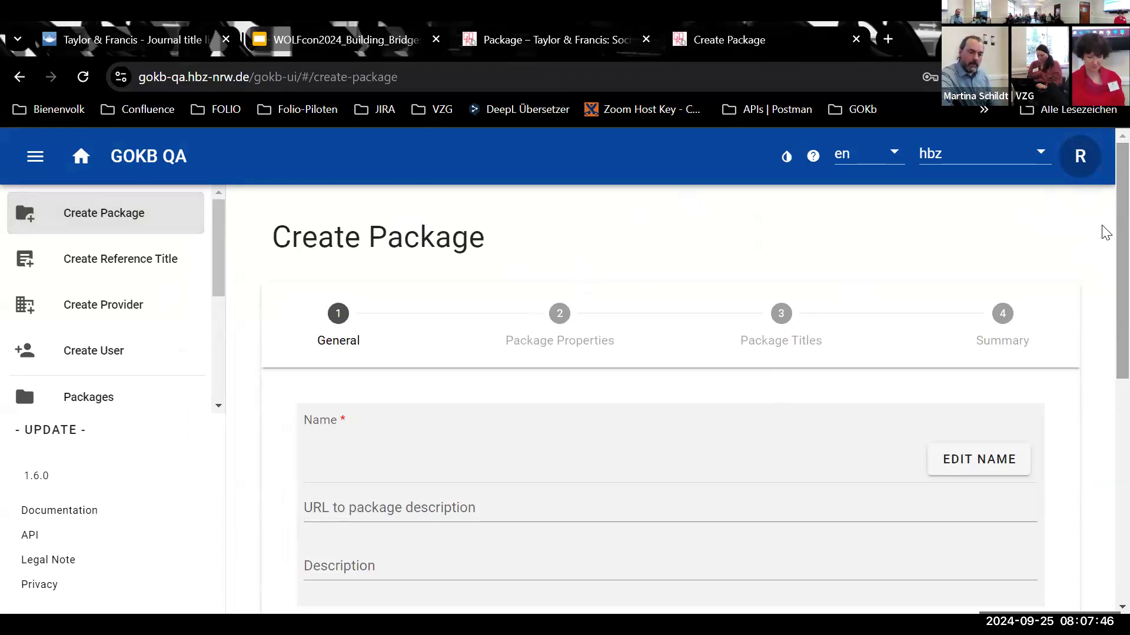
{"action": "scroll", "coordinate": [1099, 229], "scroll_direction": "down", "scroll_amount": 1}
{"action": "scroll", "coordinate": [1100, 223], "scroll_direction": "up", "scroll_amount": 1}
{"action": "scroll", "coordinate": [1101, 312], "scroll_direction": "down", "scroll_amount": 2}
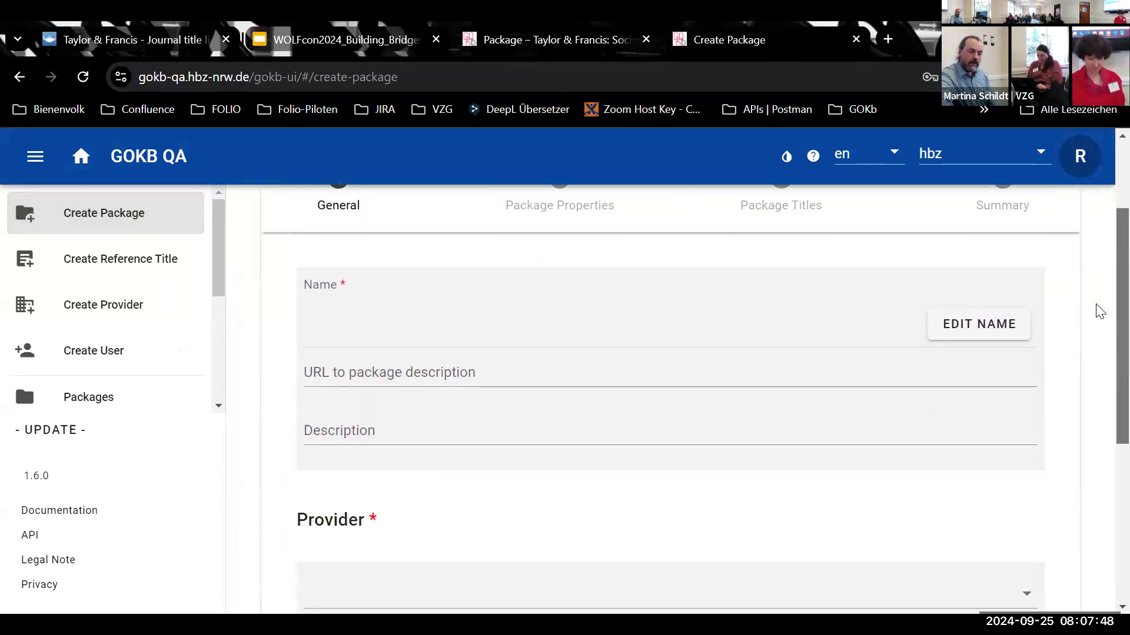
{"action": "scroll", "coordinate": [1100, 295], "scroll_direction": "up", "scroll_amount": 1}
{"action": "scroll", "coordinate": [1095, 291], "scroll_direction": "down", "scroll_amount": 1}
{"action": "scroll", "coordinate": [1104, 246], "scroll_direction": "up", "scroll_amount": 2}
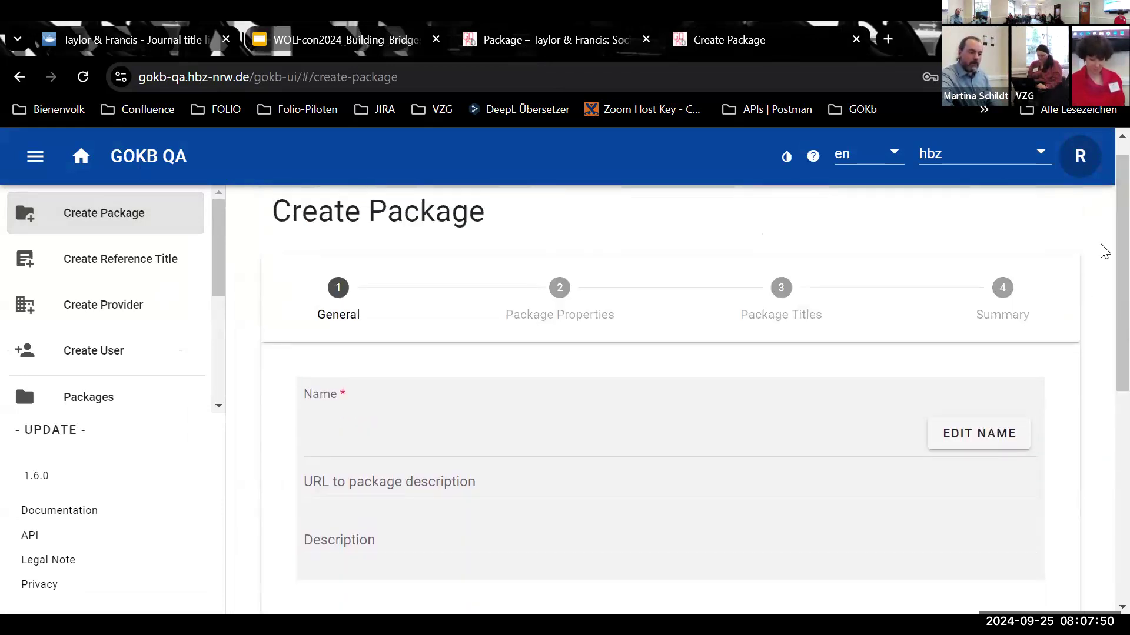
Step: Name the new package "Taylor & Francis: Social Science & Humanities Library 2024 - Example 40"
{"action": "left_click", "coordinate": [994, 432]}
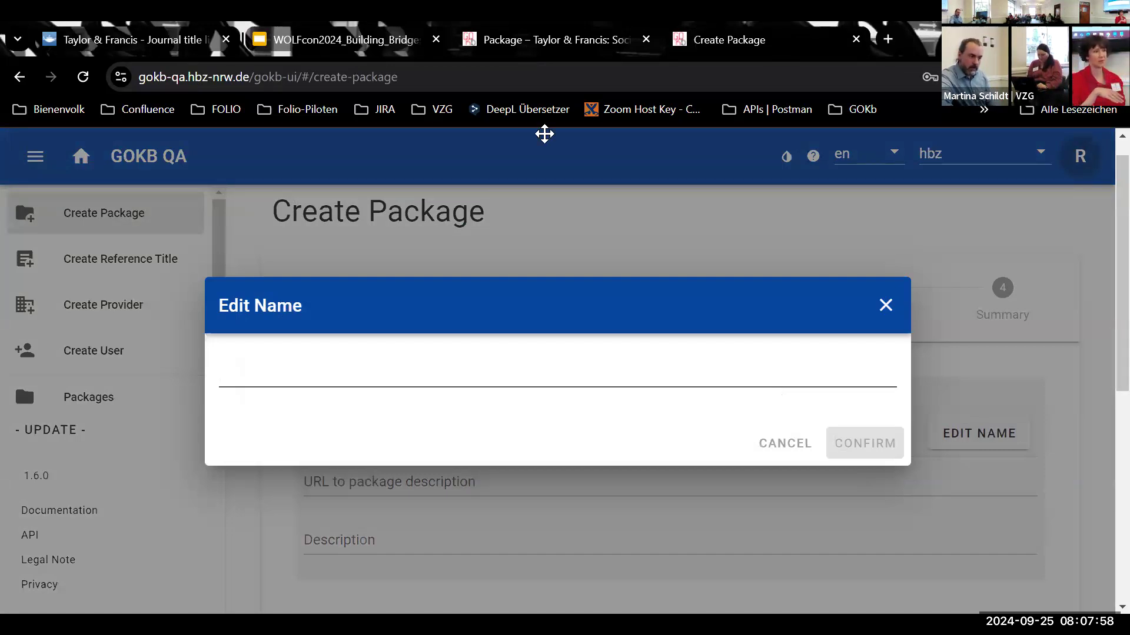
{"action": "left_click", "coordinate": [421, 381]}
{"action": "type", "text": "Taylor & Francis: Social Science & Humanities Library 2024"}
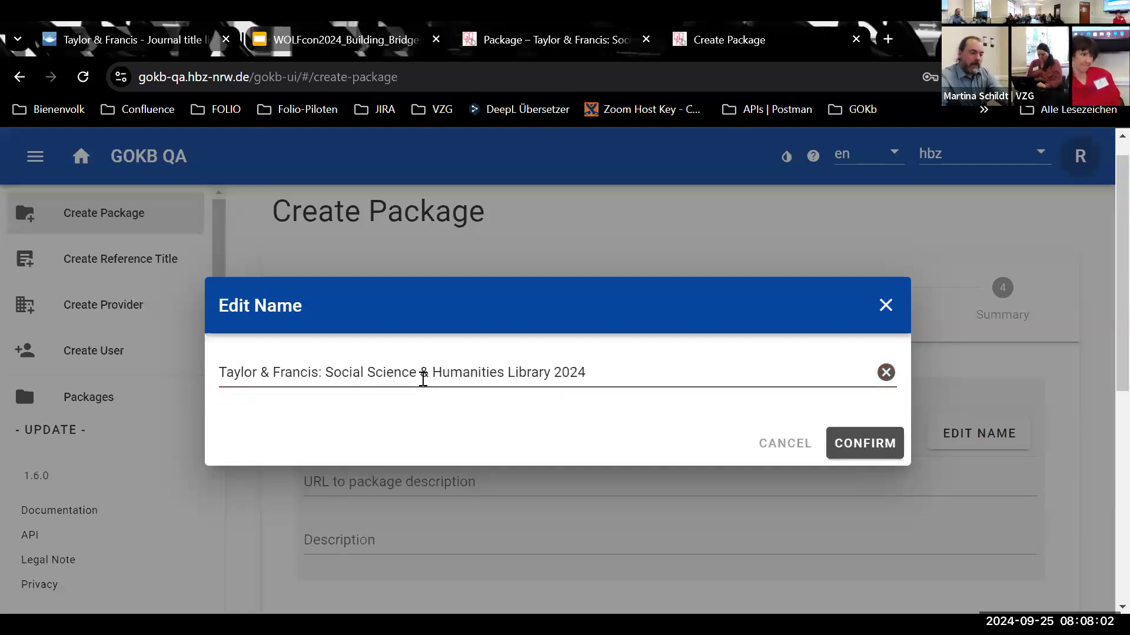
{"action": "type", "text": "-"}
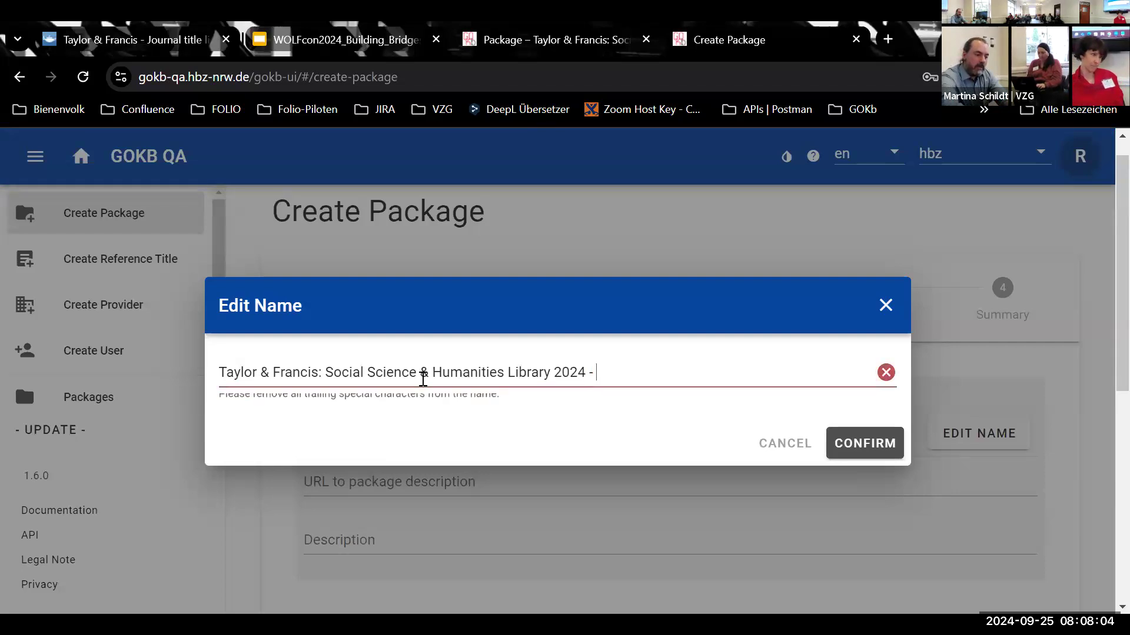
{"action": "type", "text": " Example 40"}
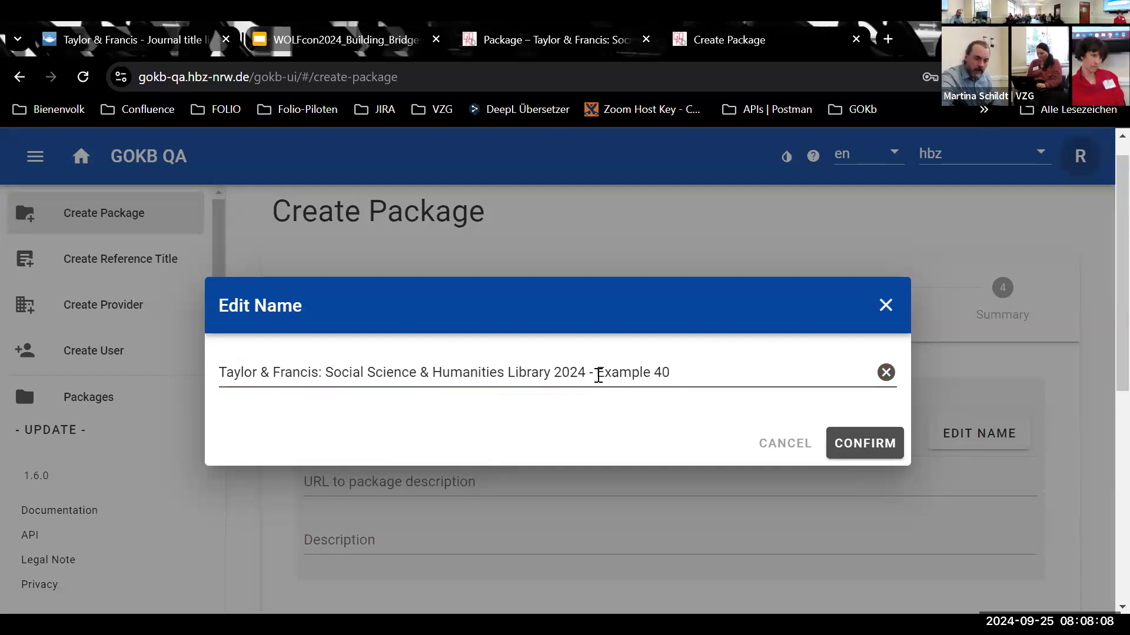
{"action": "left_click", "coordinate": [848, 445]}
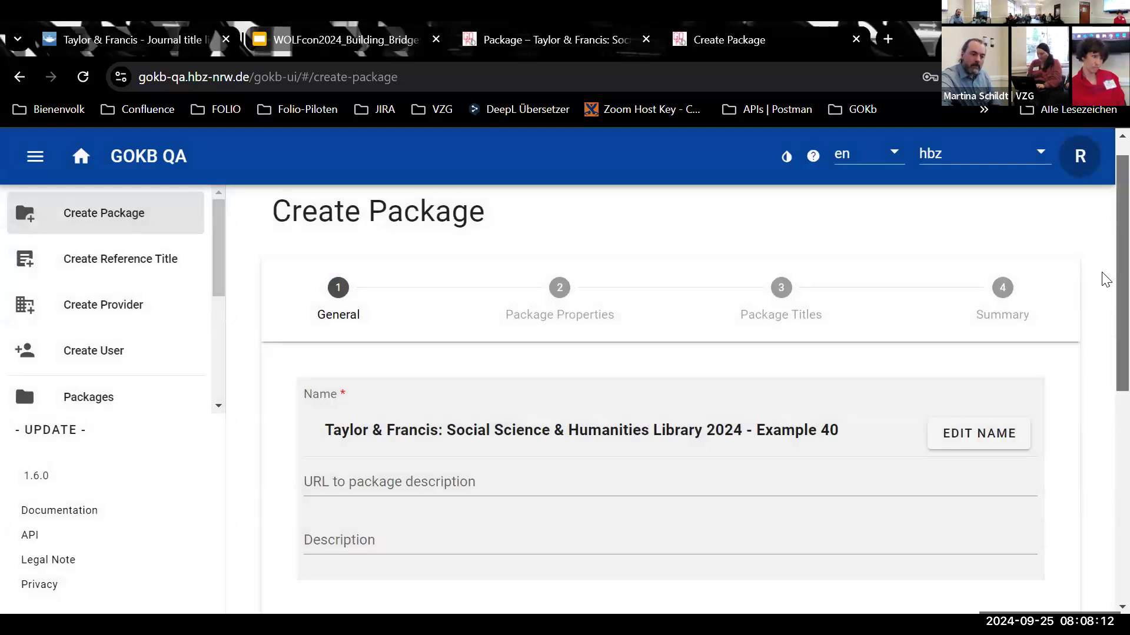
Step: Set the new package's provider to Taylor & Francis
{"action": "scroll", "coordinate": [1105, 278], "scroll_direction": "down", "scroll_amount": 3}
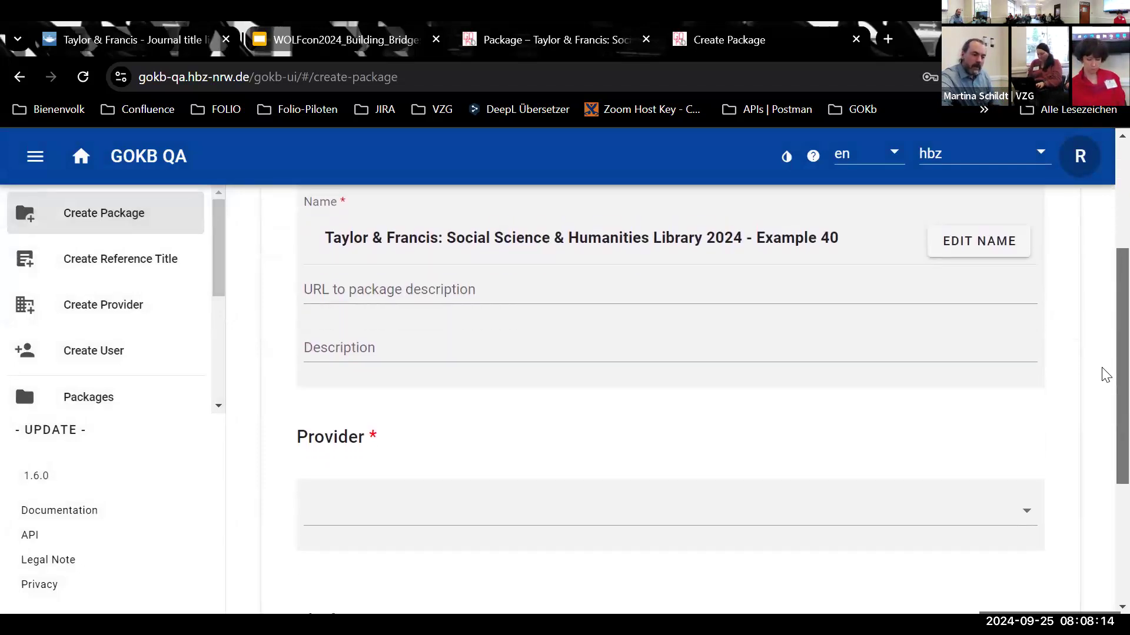
{"action": "left_click", "coordinate": [557, 505]}
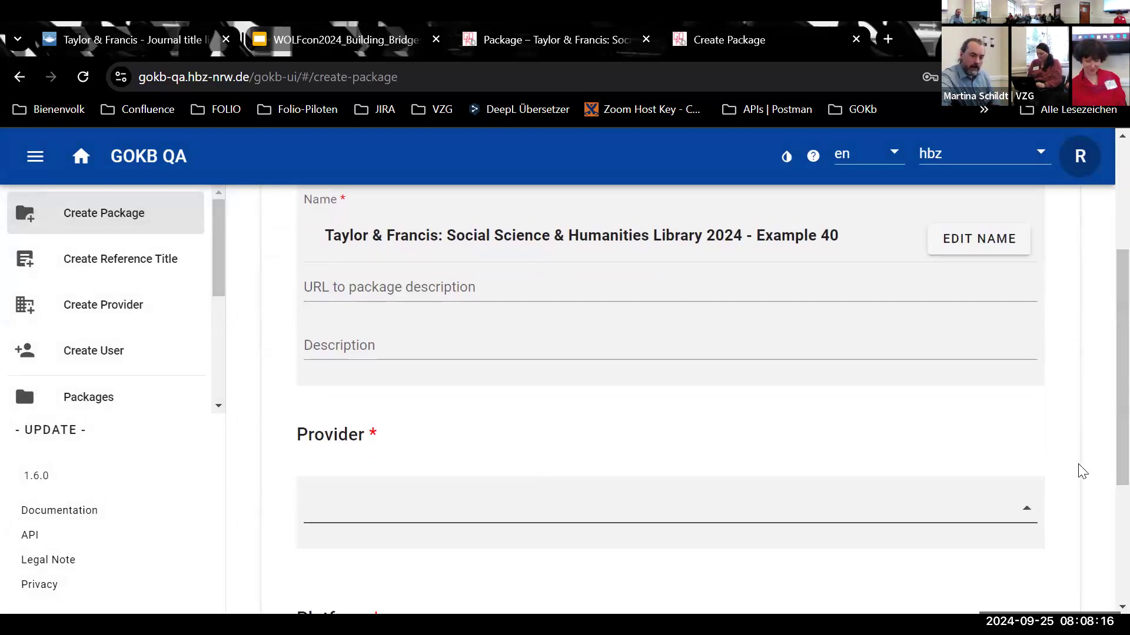
{"action": "type", "text": "ta"}
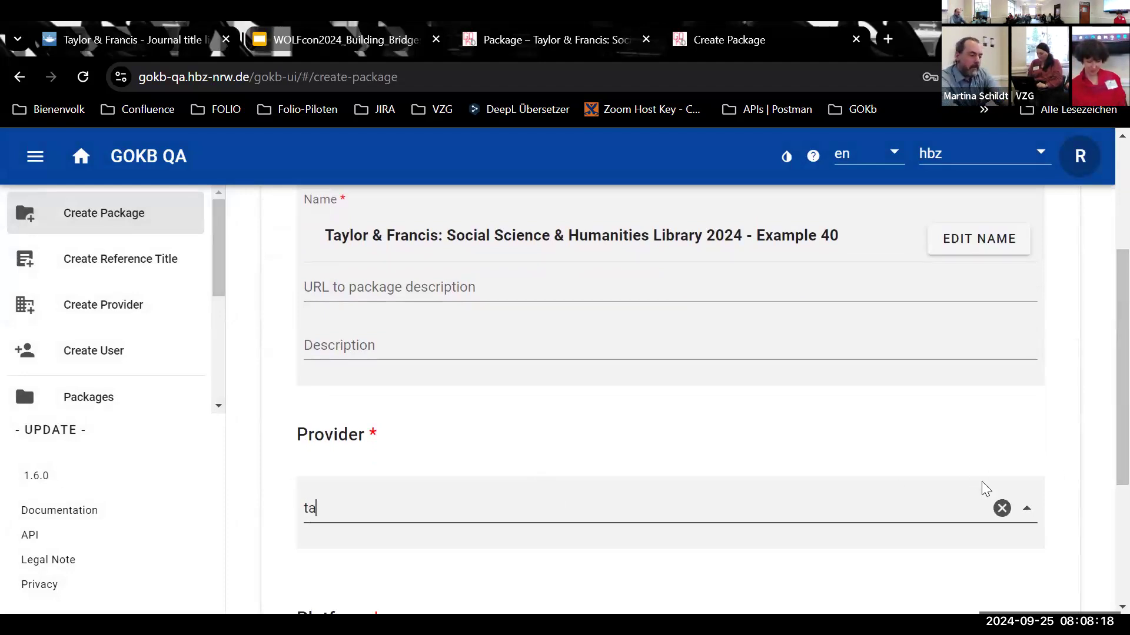
{"action": "type", "text": "ylo"}
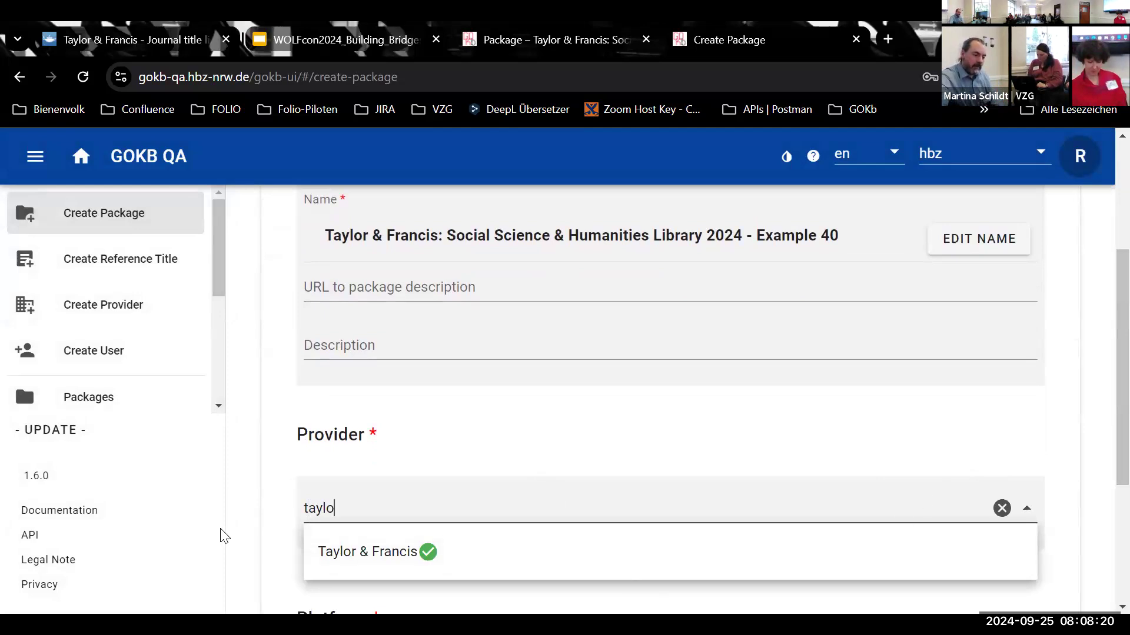
{"action": "left_click", "coordinate": [333, 552]}
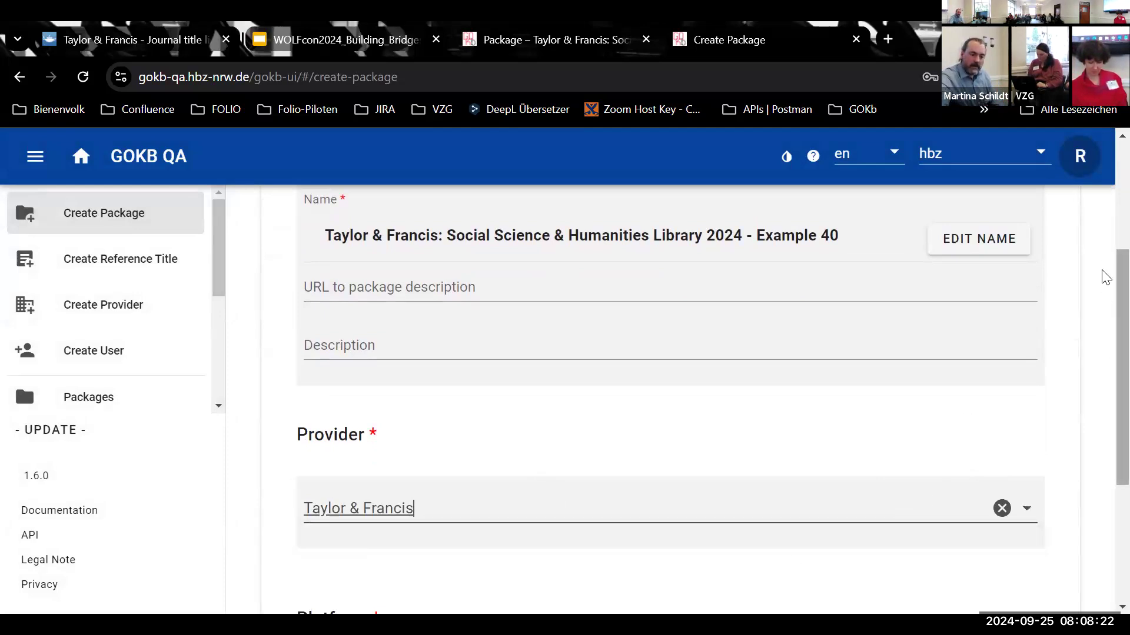
Step: Set the new package's platform to Taylor & Francis Online
{"action": "scroll", "coordinate": [1104, 275], "scroll_direction": "down", "scroll_amount": 2}
{"action": "left_click", "coordinate": [369, 571]}
{"action": "type", "text": "tal"}
{"action": "type", "text": "ylor"}
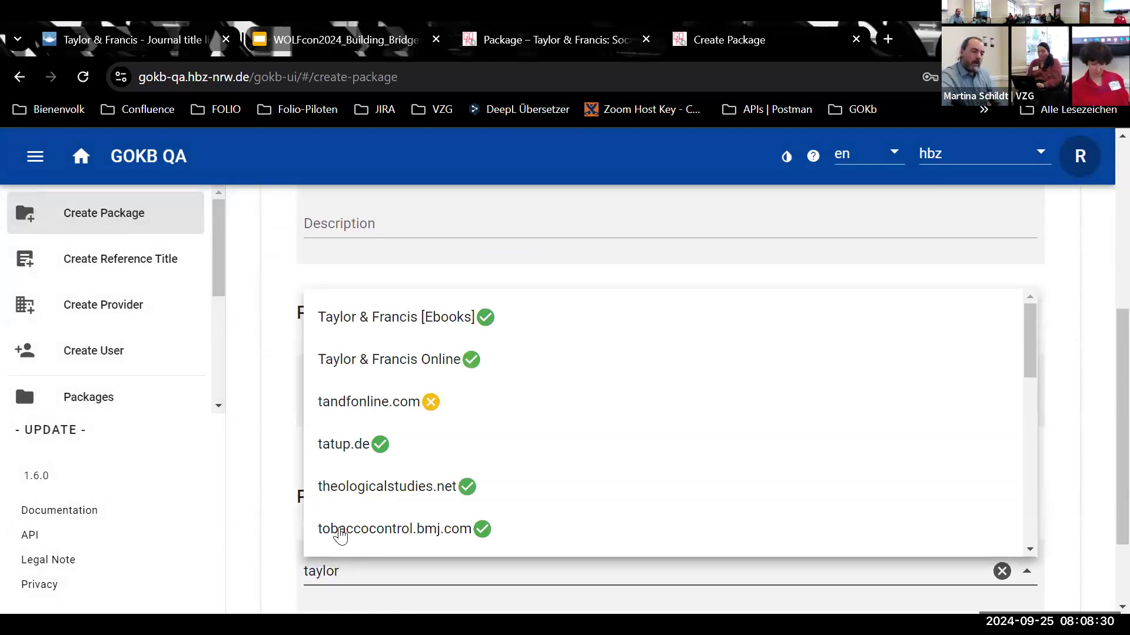
{"action": "left_click", "coordinate": [409, 361]}
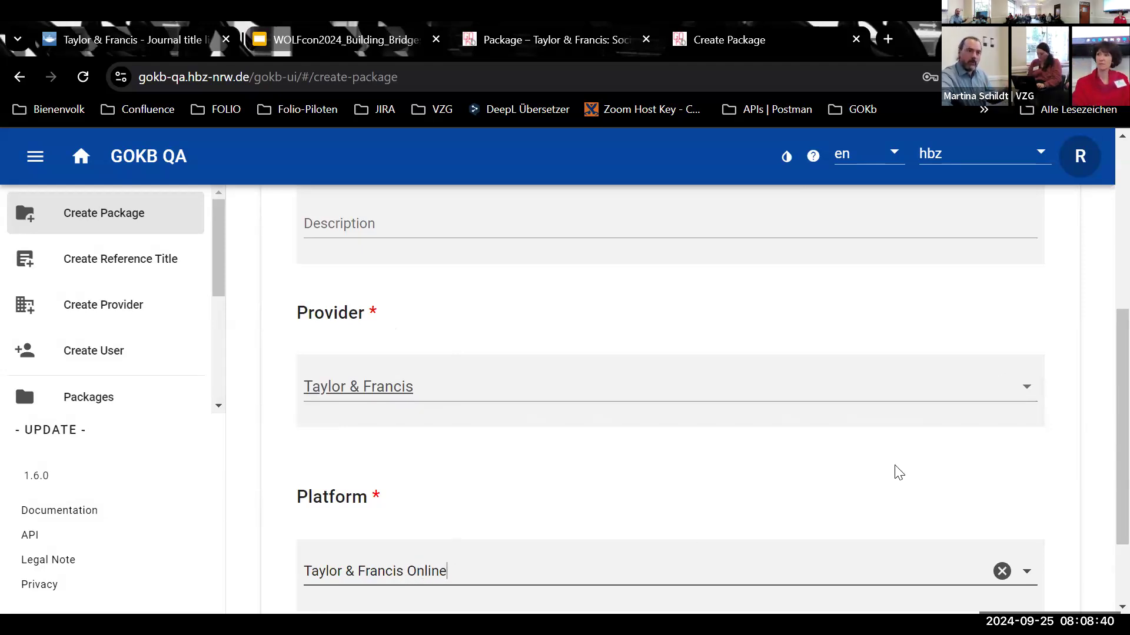
Step: Advance through Package Properties to Package Titles and review the settings for automated import and update
{"action": "middle_click", "coordinate": [899, 447]}
{"action": "scroll", "coordinate": [899, 447], "scroll_direction": "up", "scroll_amount": 3}
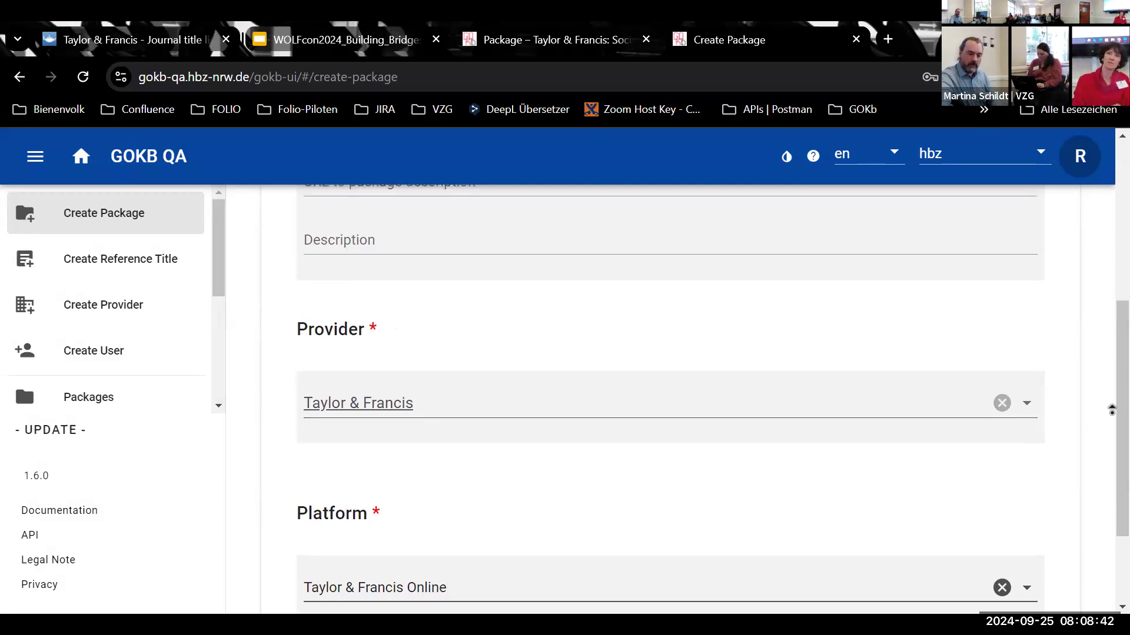
{"action": "scroll", "coordinate": [1115, 386], "scroll_direction": "up", "scroll_amount": 3}
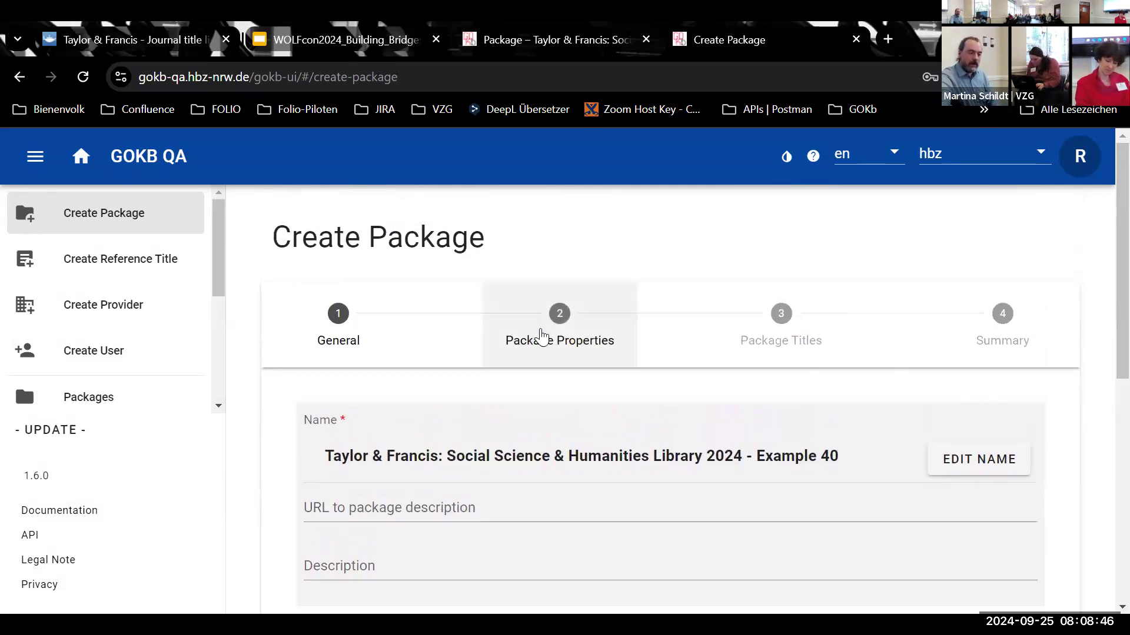
{"action": "left_click", "coordinate": [570, 329]}
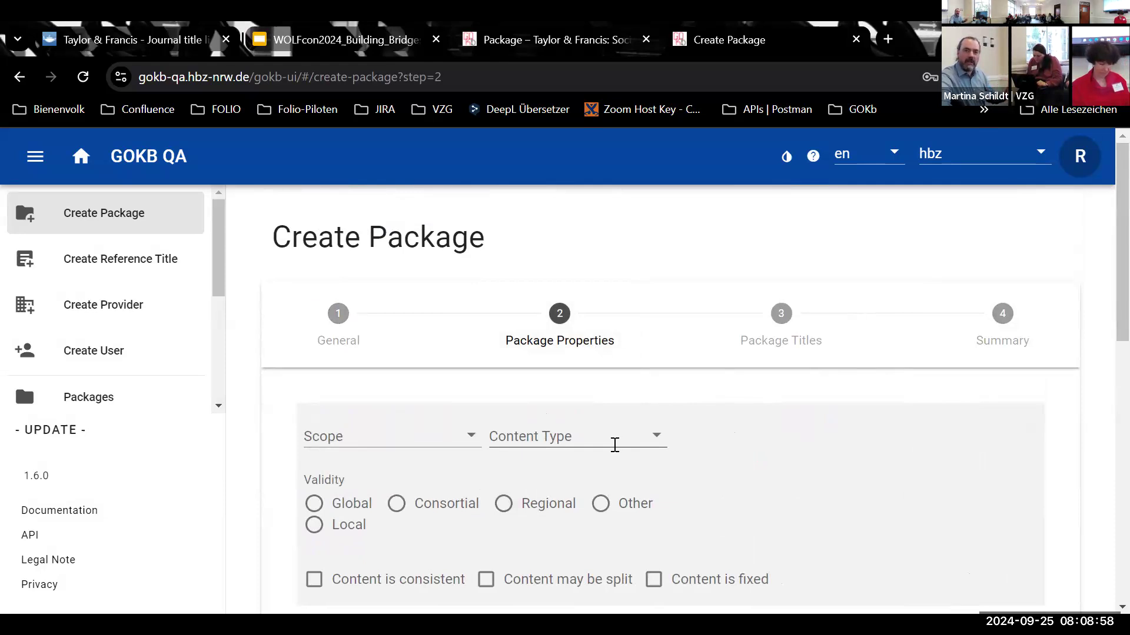
{"action": "left_click", "coordinate": [785, 321]}
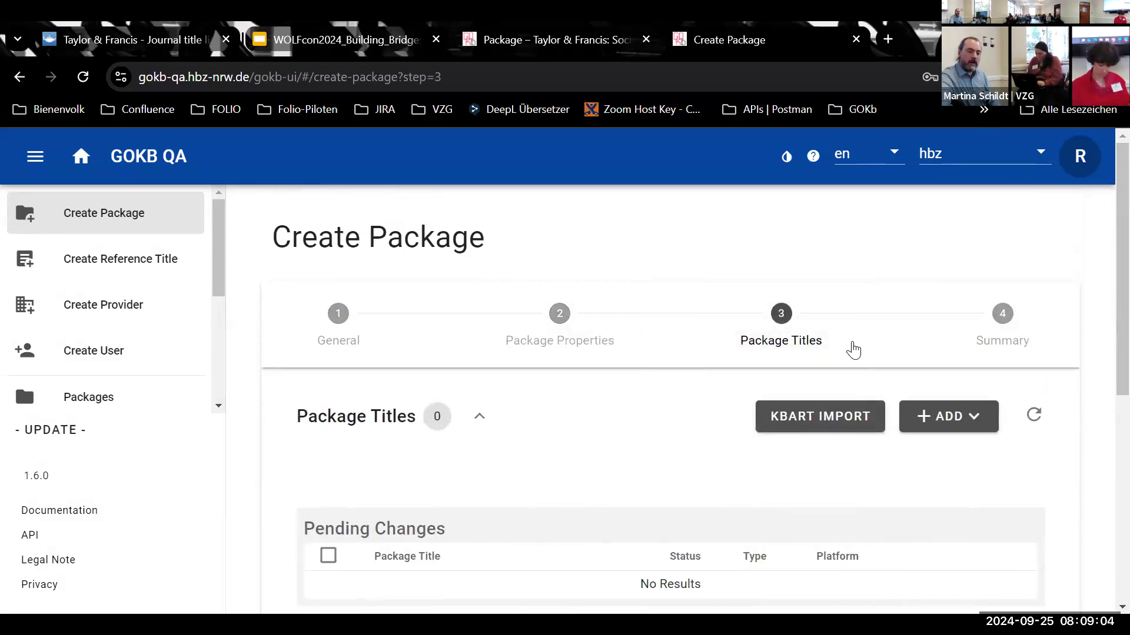
{"action": "scroll", "coordinate": [1105, 280], "scroll_direction": "down", "scroll_amount": 4}
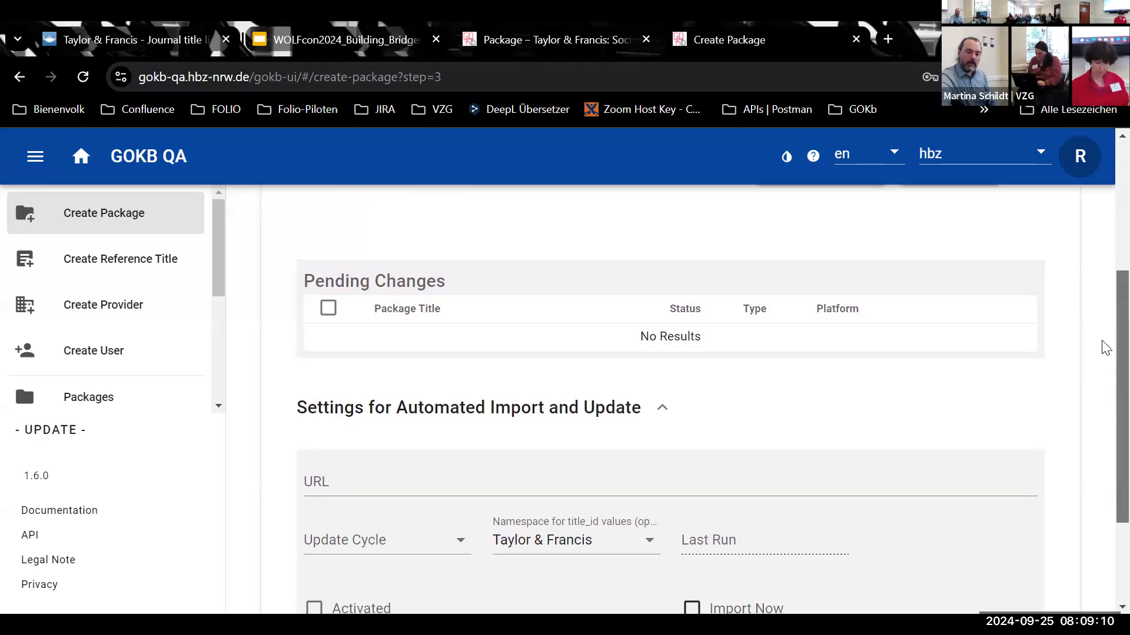
{"action": "left_click_drag", "start_coordinate": [1122, 388], "coordinate": [1122, 285]}
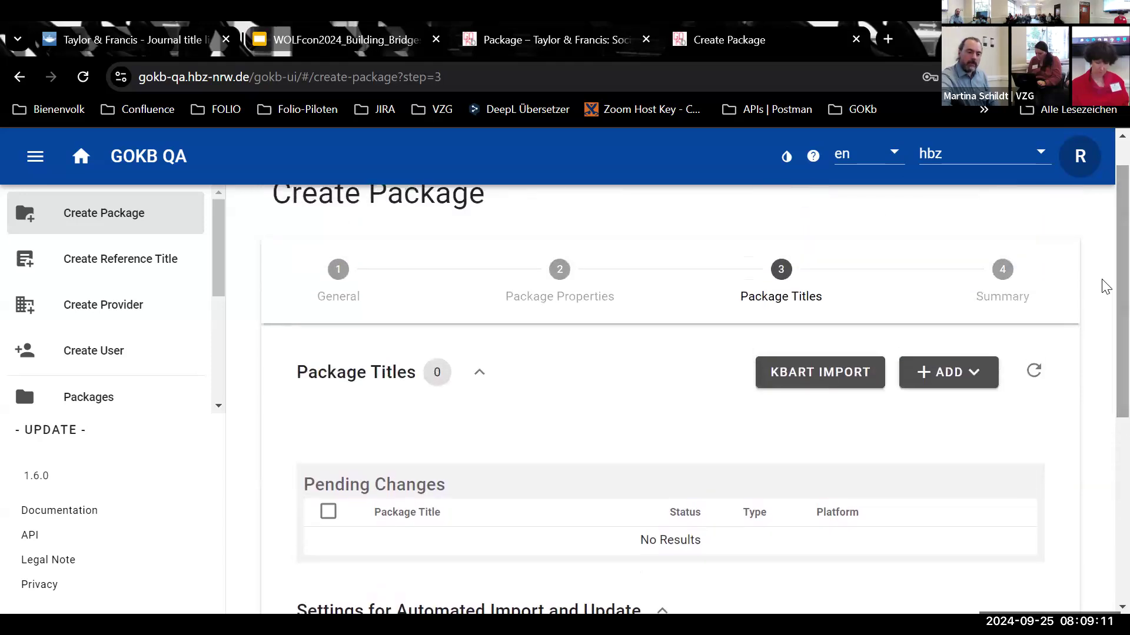
Step: Start a KBART import and load the TaylorandFrancisOnline_Global_SSHLibrary2024 text file from the Desktop folder
{"action": "left_click", "coordinate": [795, 381]}
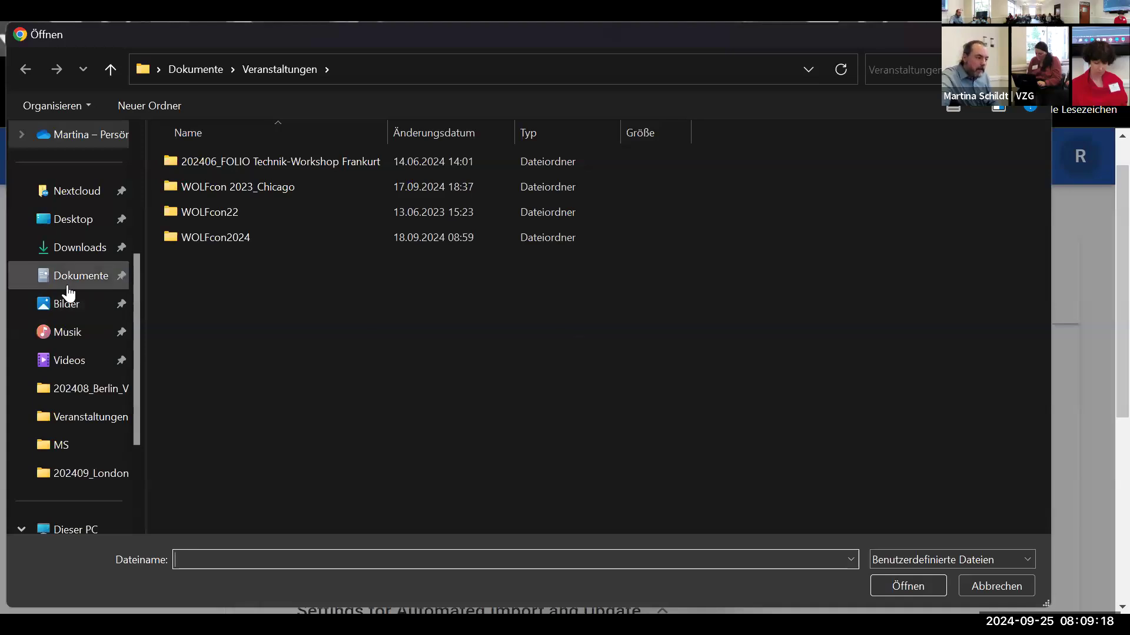
{"action": "left_click", "coordinate": [85, 222]}
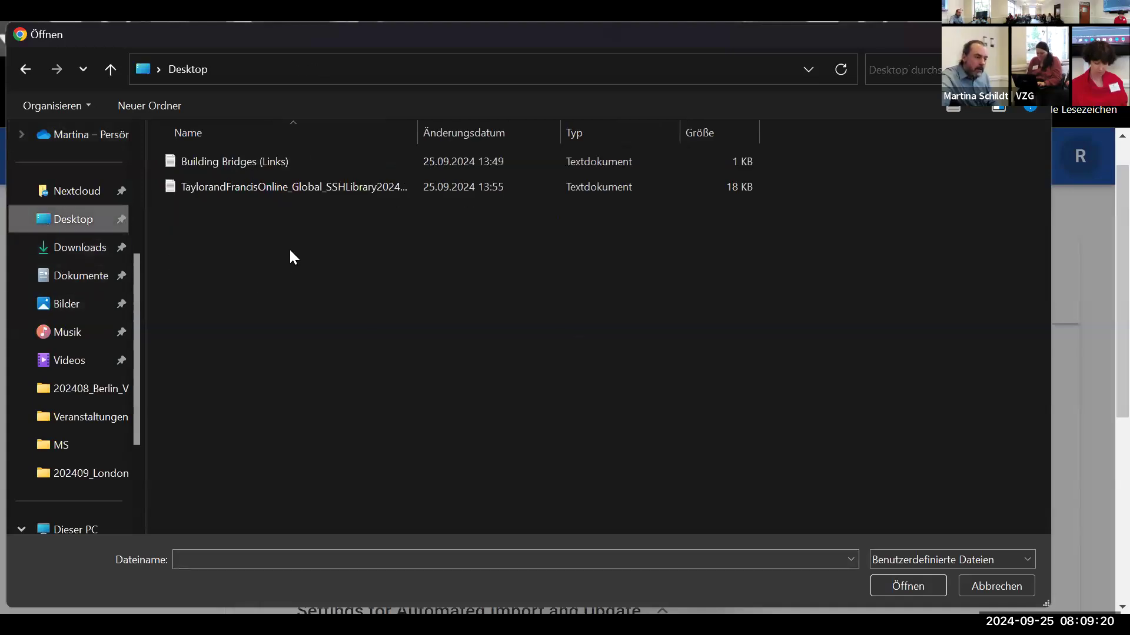
{"action": "double_click", "coordinate": [304, 188]}
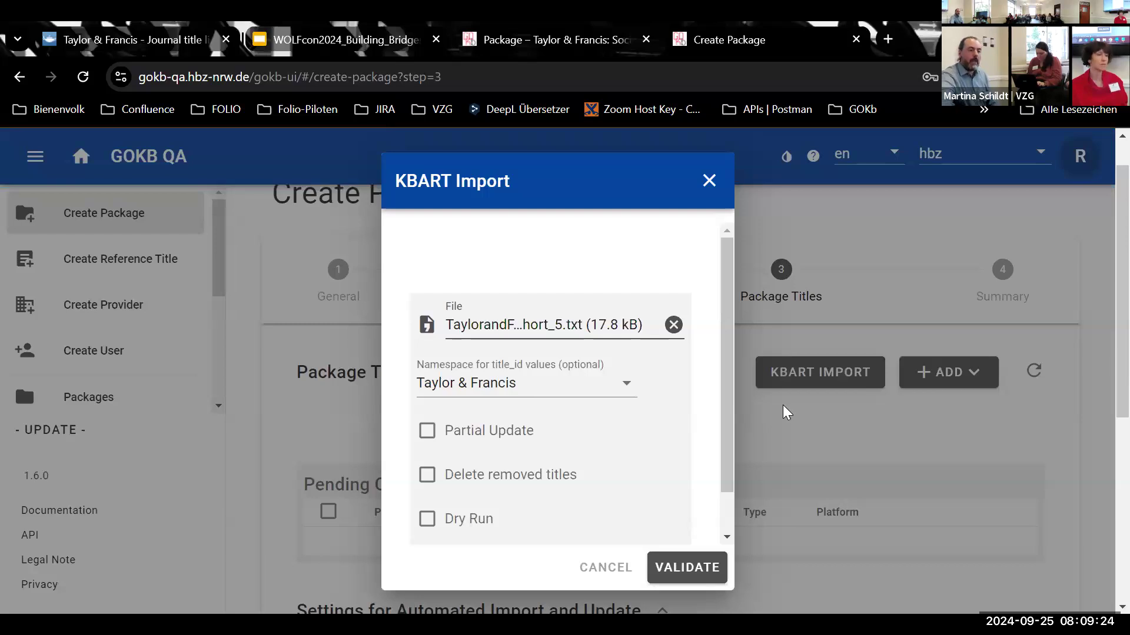
{"action": "middle_click", "coordinate": [638, 407]}
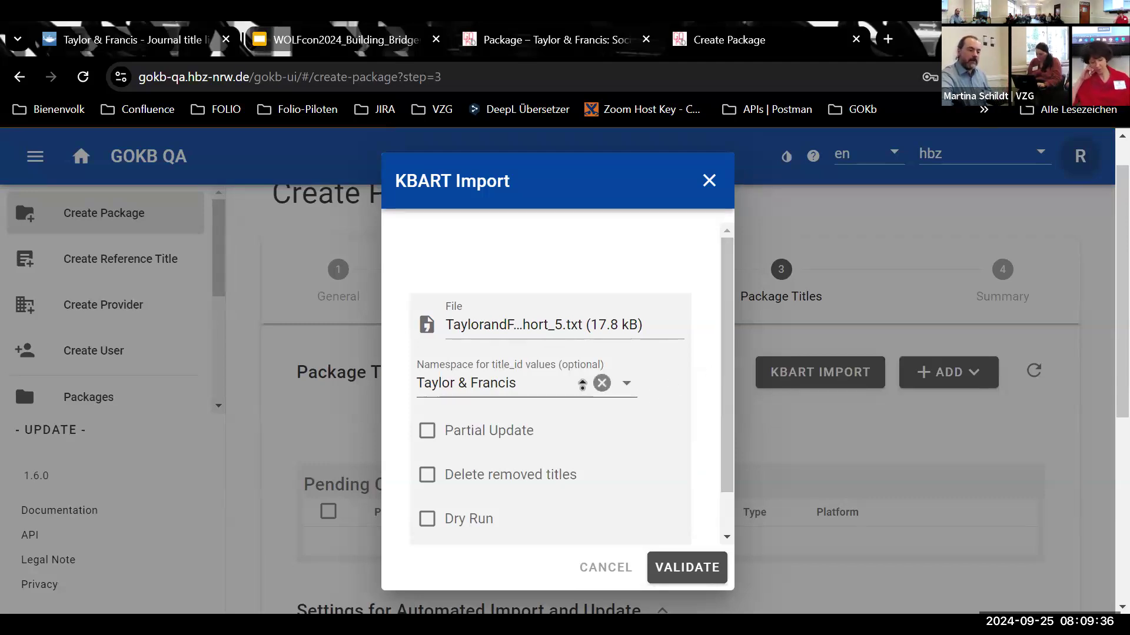
Step: Validate the KBART file with the Taylor & Francis title_id namespace and confirm the import, leaving Partial Update, Delete removed titles and Dry Run unselected
{"action": "middle_click", "coordinate": [508, 408]}
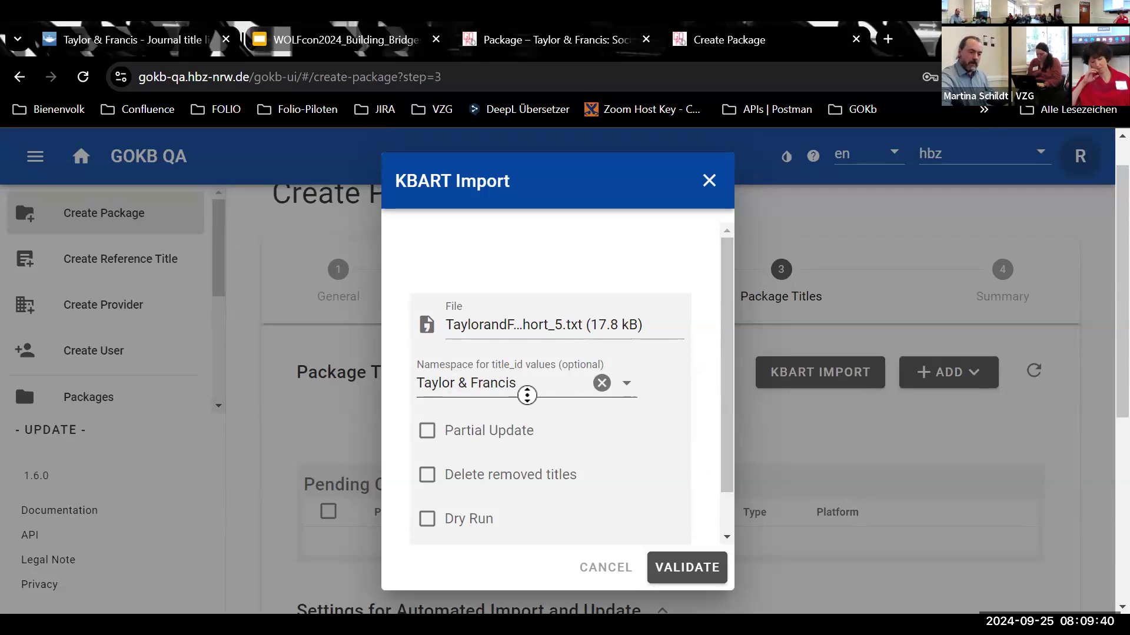
{"action": "scroll", "coordinate": [731, 353], "scroll_direction": "down", "scroll_amount": 1}
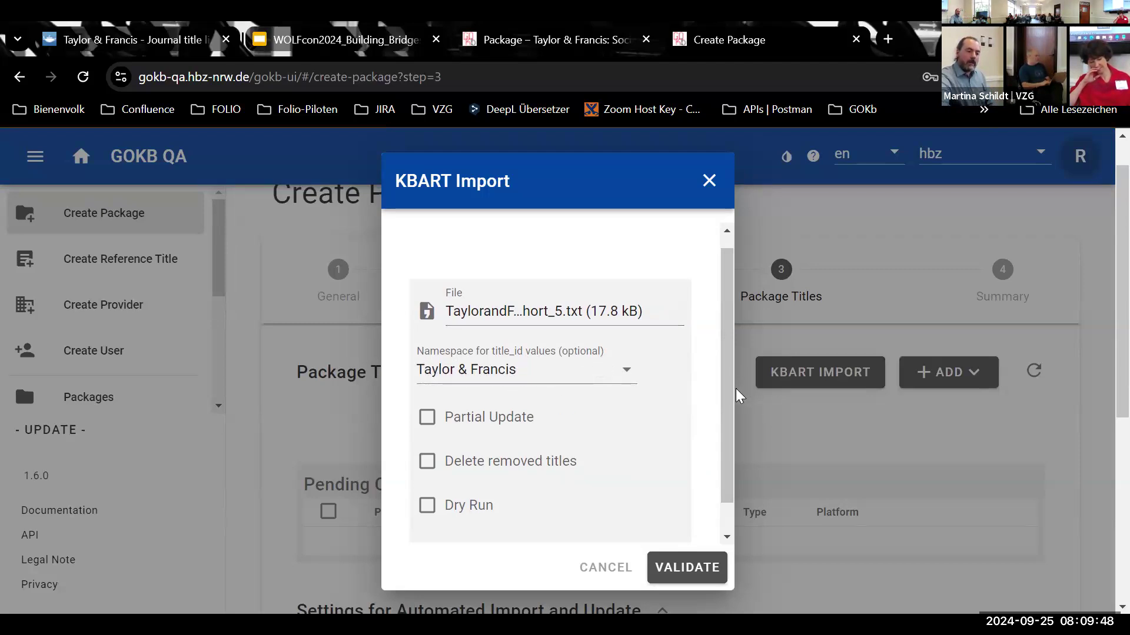
{"action": "scroll", "coordinate": [725, 482], "scroll_direction": "down", "scroll_amount": 1}
{"action": "left_click", "coordinate": [675, 567]}
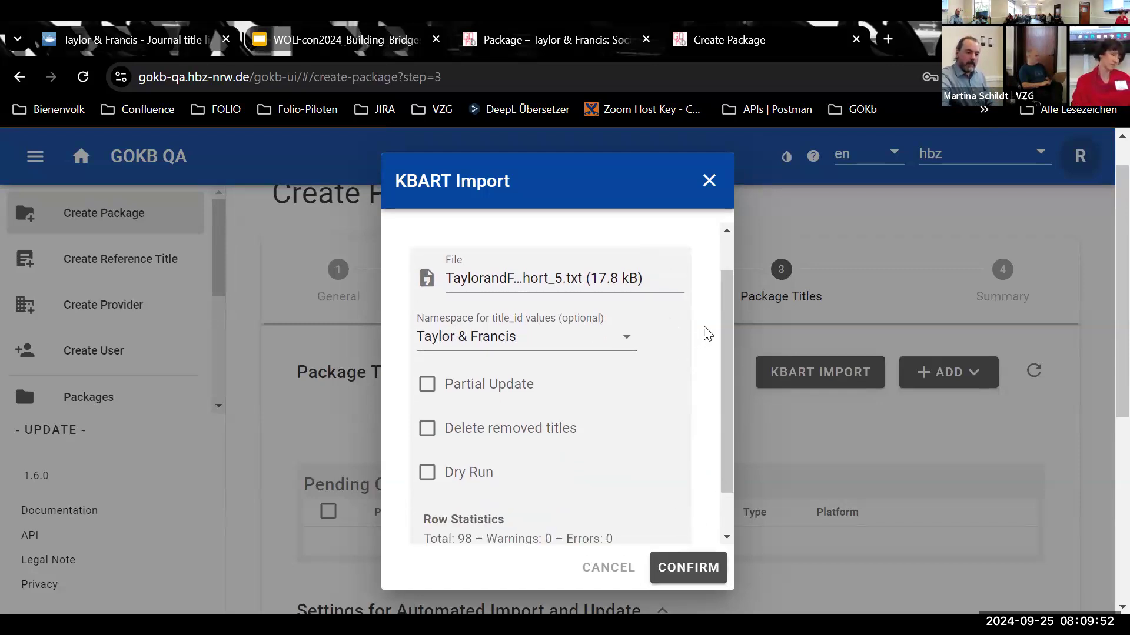
{"action": "scroll", "coordinate": [725, 320], "scroll_direction": "down", "scroll_amount": 2}
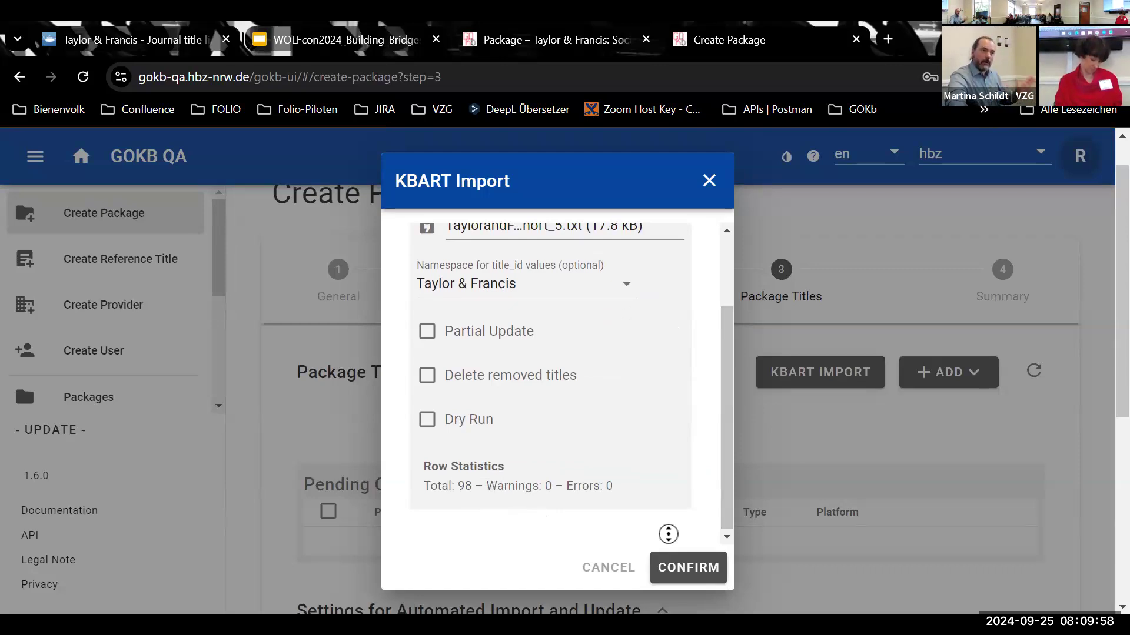
{"action": "scroll", "coordinate": [726, 510], "scroll_direction": "up", "scroll_amount": 1}
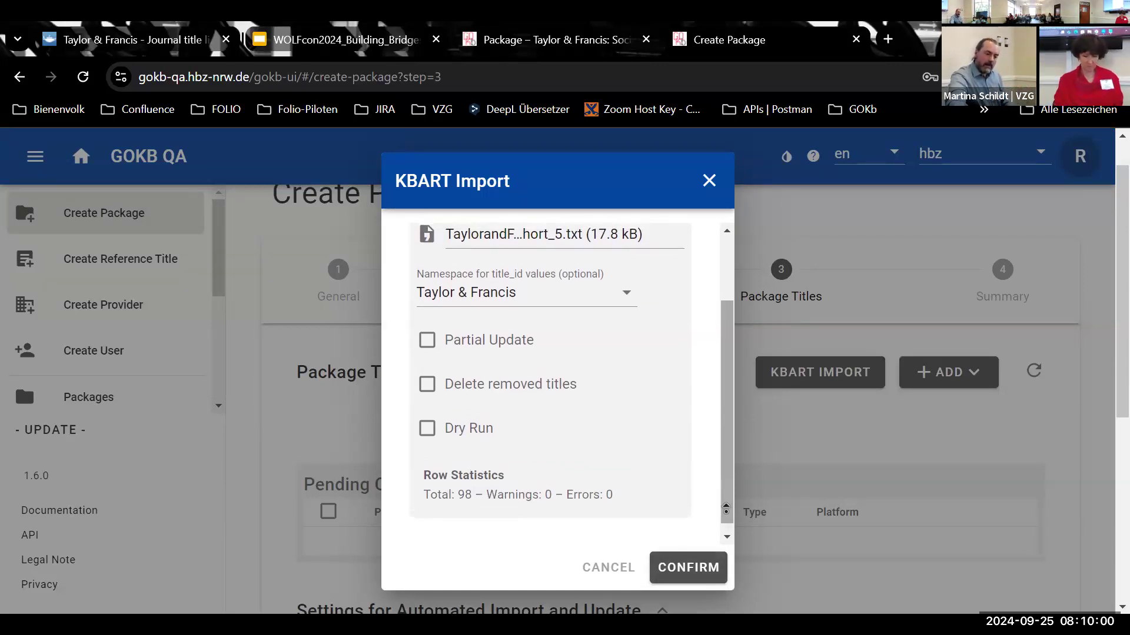
{"action": "scroll", "coordinate": [726, 510], "scroll_direction": "down", "scroll_amount": 1}
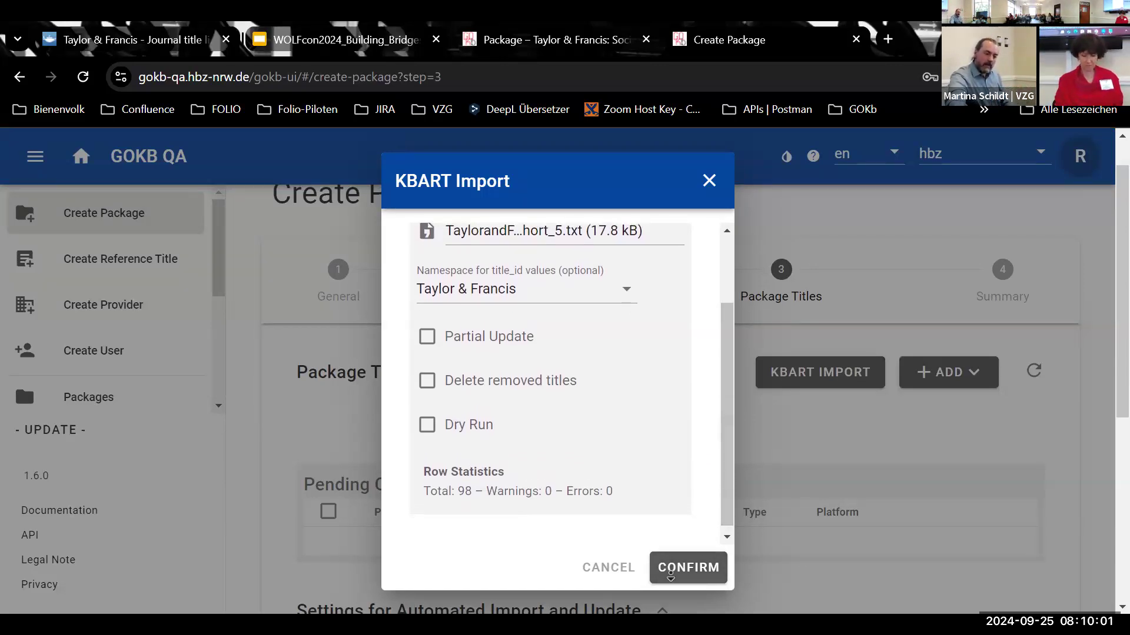
{"action": "left_click", "coordinate": [704, 569]}
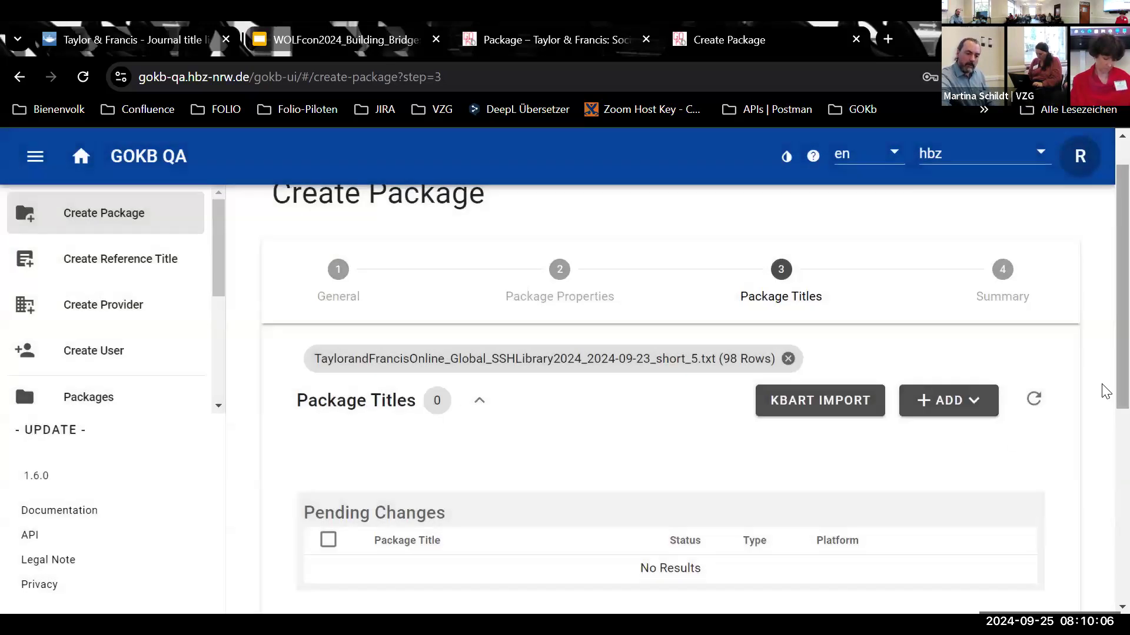
Step: Advance to the Summary, check the package details and curatory group, then submit the package and confirm processing of its KBART file
{"action": "scroll", "coordinate": [1102, 514], "scroll_direction": "down", "scroll_amount": 7}
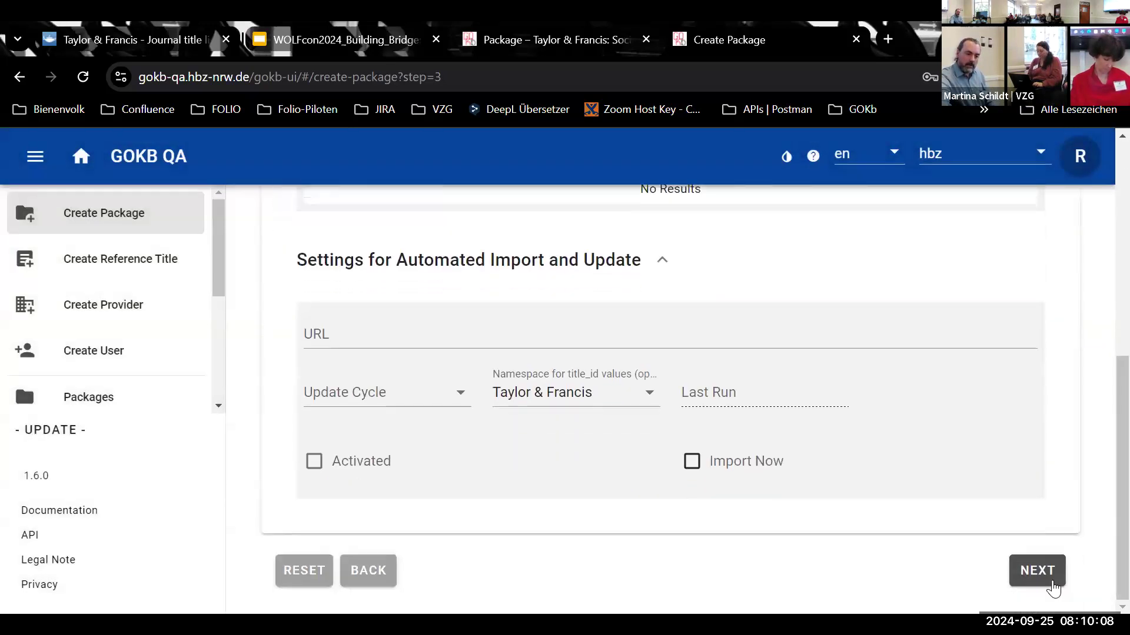
{"action": "left_click", "coordinate": [1052, 584]}
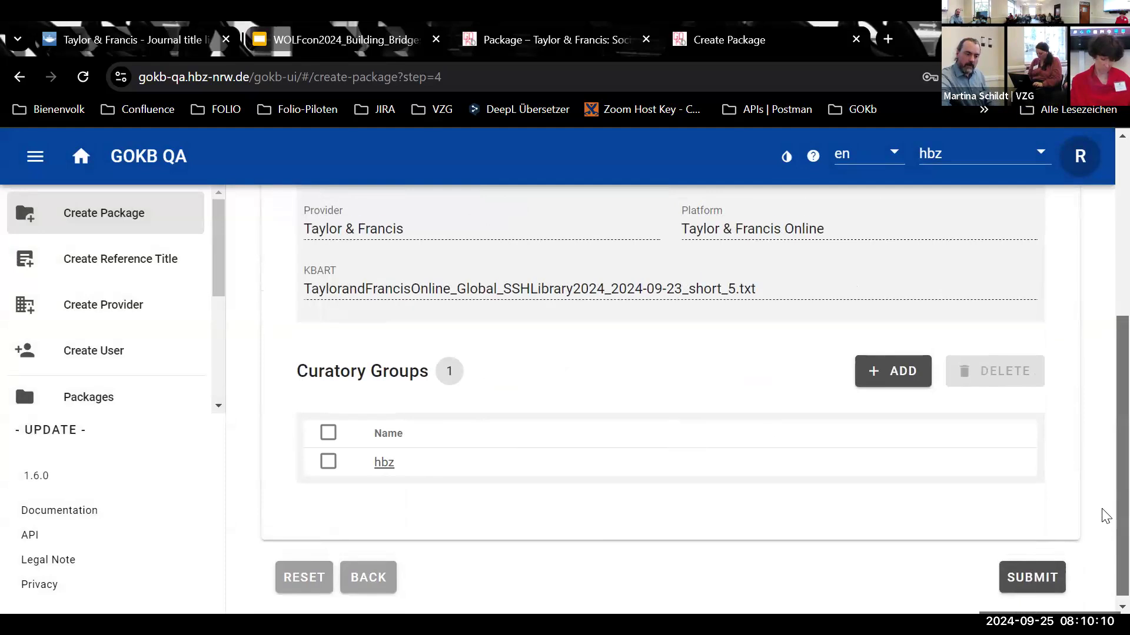
{"action": "scroll", "coordinate": [426, 537], "scroll_direction": "up", "scroll_amount": 1}
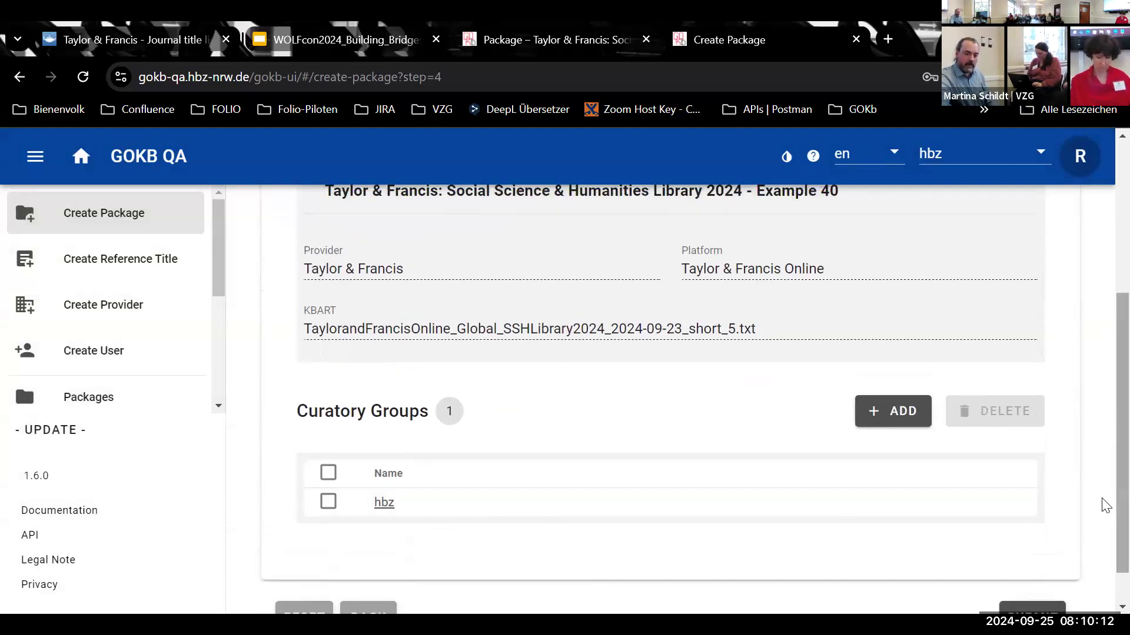
{"action": "scroll", "coordinate": [1094, 535], "scroll_direction": "down", "scroll_amount": 1}
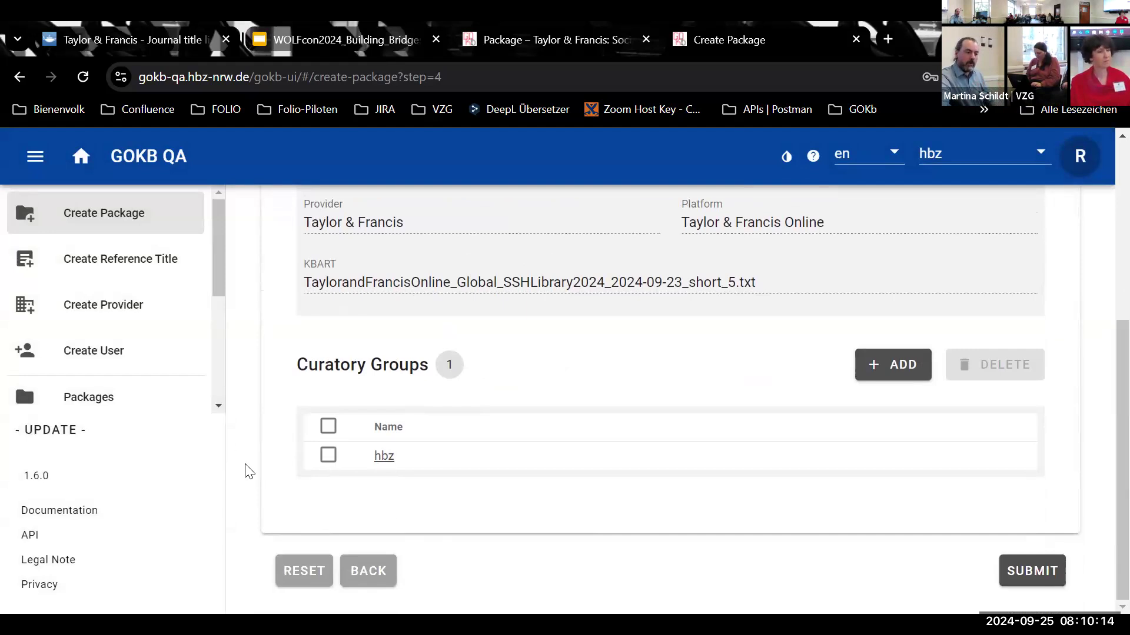
{"action": "left_click", "coordinate": [1019, 580]}
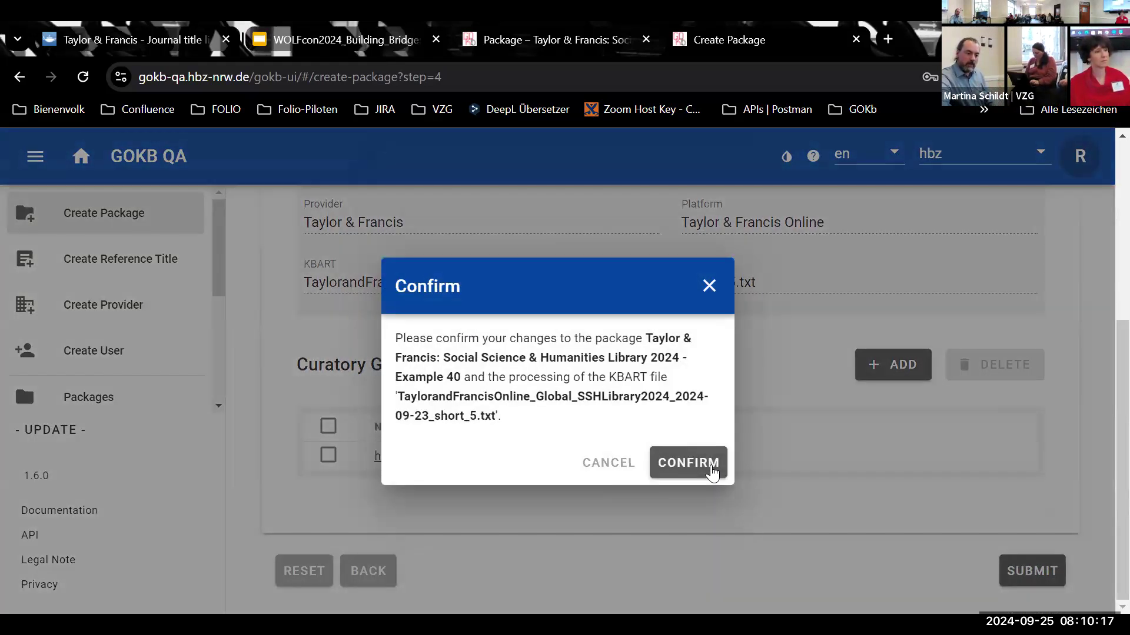
{"action": "left_click", "coordinate": [712, 471]}
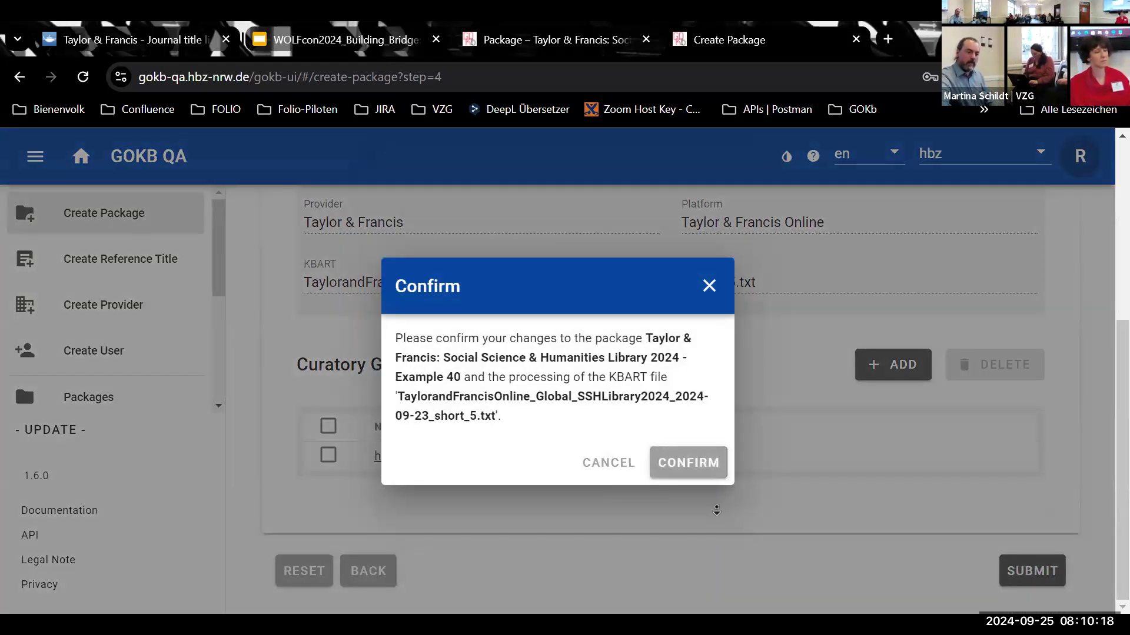
Step: Dismiss the pop-up notifications and examine the created package's import messages, summary details, curatory groups and reviews
{"action": "scroll", "coordinate": [718, 494], "scroll_direction": "up", "scroll_amount": 3}
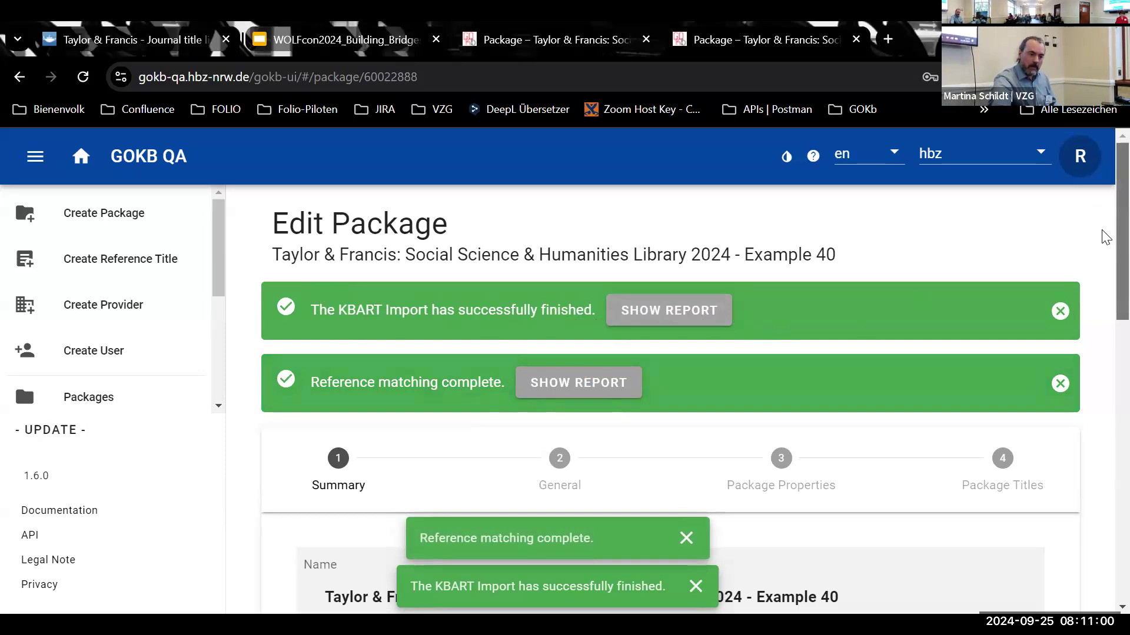
{"action": "scroll", "coordinate": [1103, 247], "scroll_direction": "down", "scroll_amount": 2}
{"action": "left_click", "coordinate": [686, 538]}
{"action": "left_click", "coordinate": [696, 586]}
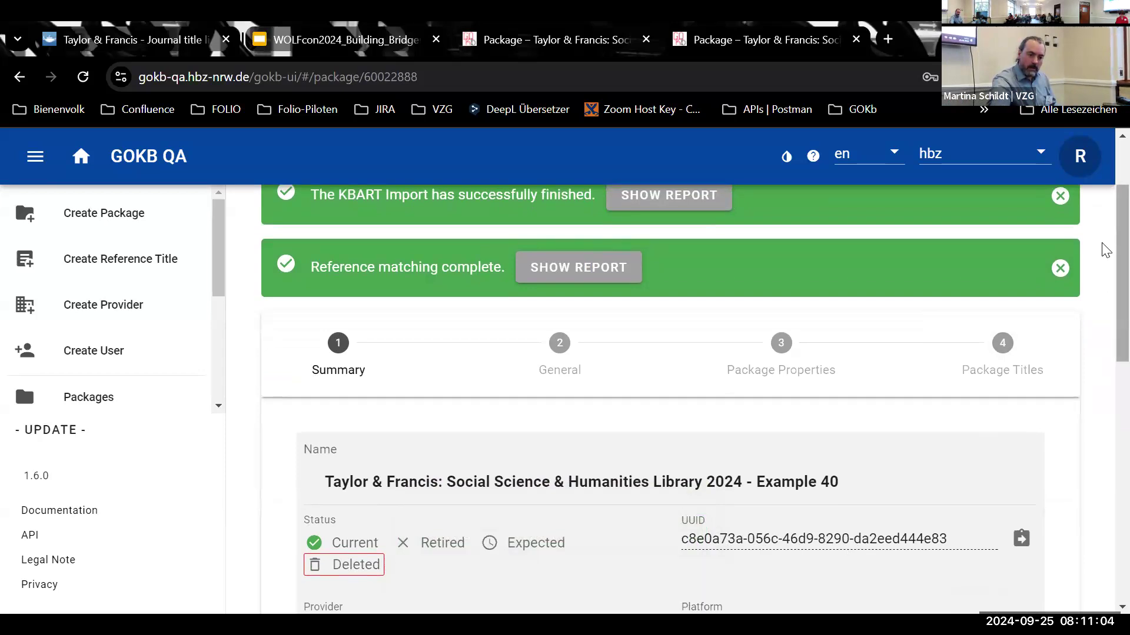
{"action": "scroll", "coordinate": [1100, 270], "scroll_direction": "down", "scroll_amount": 2}
{"action": "scroll", "coordinate": [1100, 313], "scroll_direction": "up", "scroll_amount": 3}
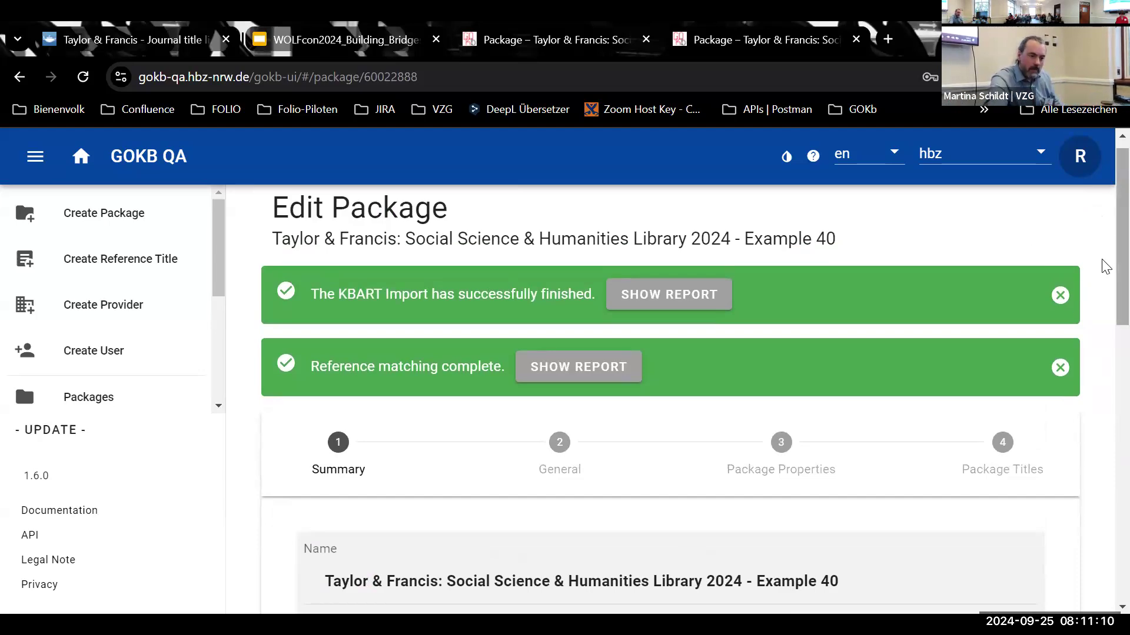
{"action": "scroll", "coordinate": [1102, 262], "scroll_direction": "down", "scroll_amount": 3}
{"action": "scroll", "coordinate": [1106, 389], "scroll_direction": "down", "scroll_amount": 6}
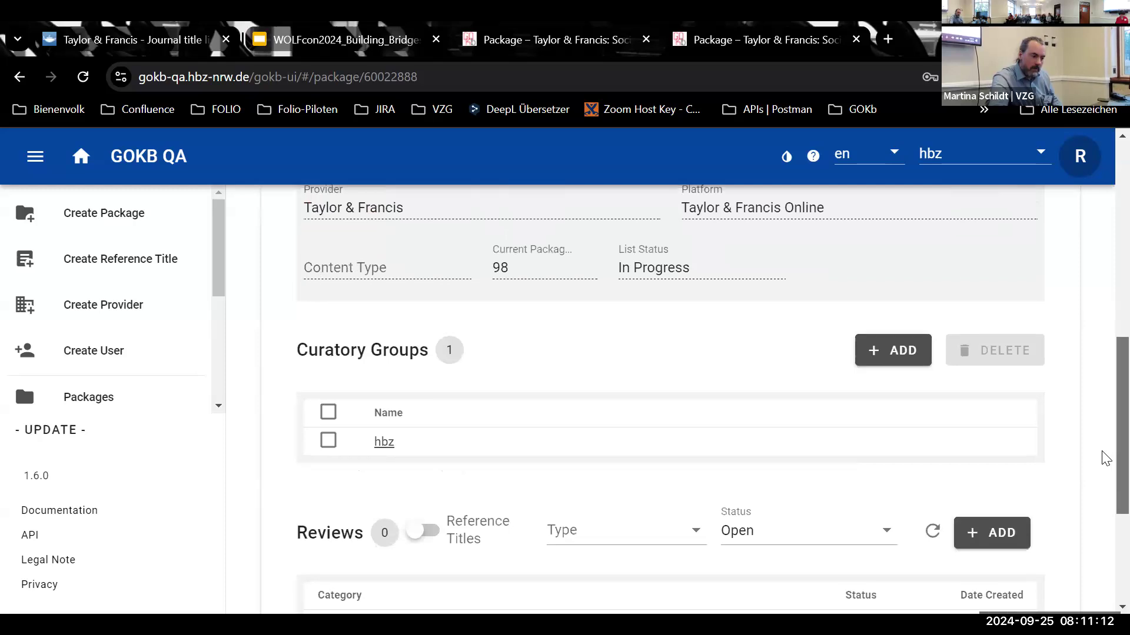
{"action": "scroll", "coordinate": [1104, 457], "scroll_direction": "up", "scroll_amount": 9}
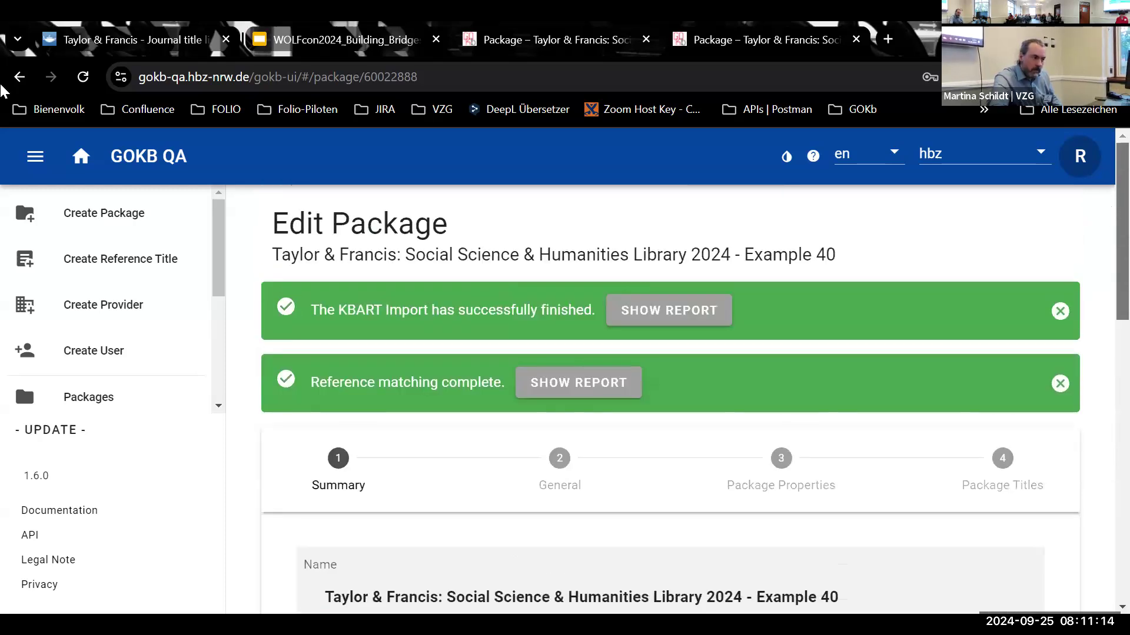
Step: Reload the package page and examine the imported journals in the Package Titles list
{"action": "left_click", "coordinate": [83, 77]}
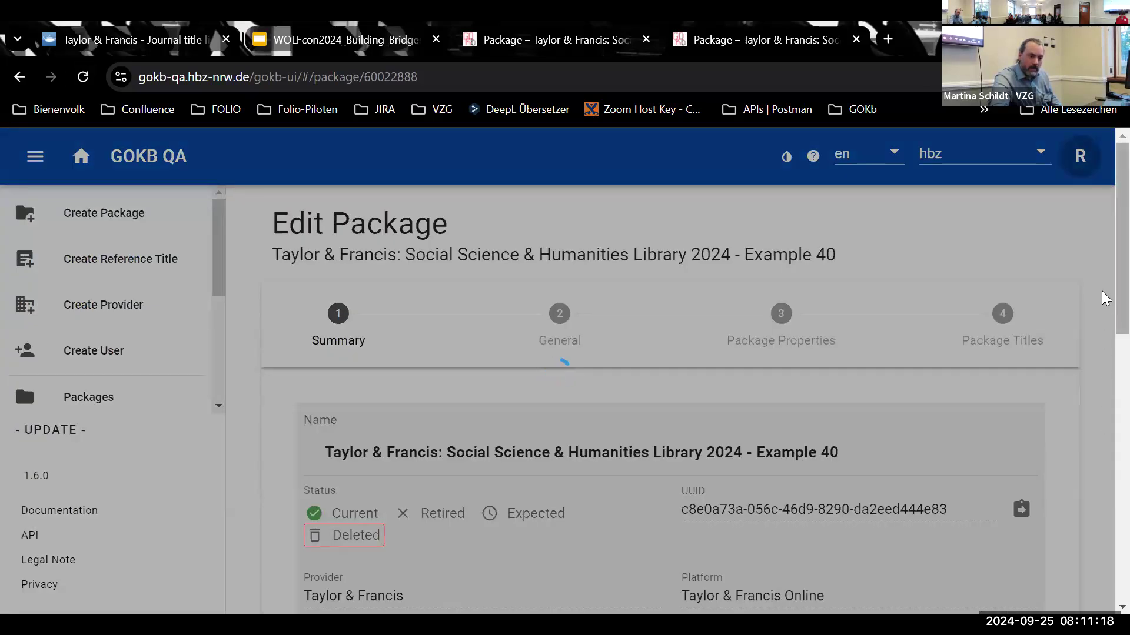
{"action": "scroll", "coordinate": [1105, 340], "scroll_direction": "down", "scroll_amount": 1}
{"action": "scroll", "coordinate": [1105, 339], "scroll_direction": "down", "scroll_amount": 4}
{"action": "scroll", "coordinate": [1102, 386], "scroll_direction": "up", "scroll_amount": 2}
{"action": "scroll", "coordinate": [1105, 312], "scroll_direction": "up", "scroll_amount": 3}
{"action": "left_click", "coordinate": [1002, 312]}
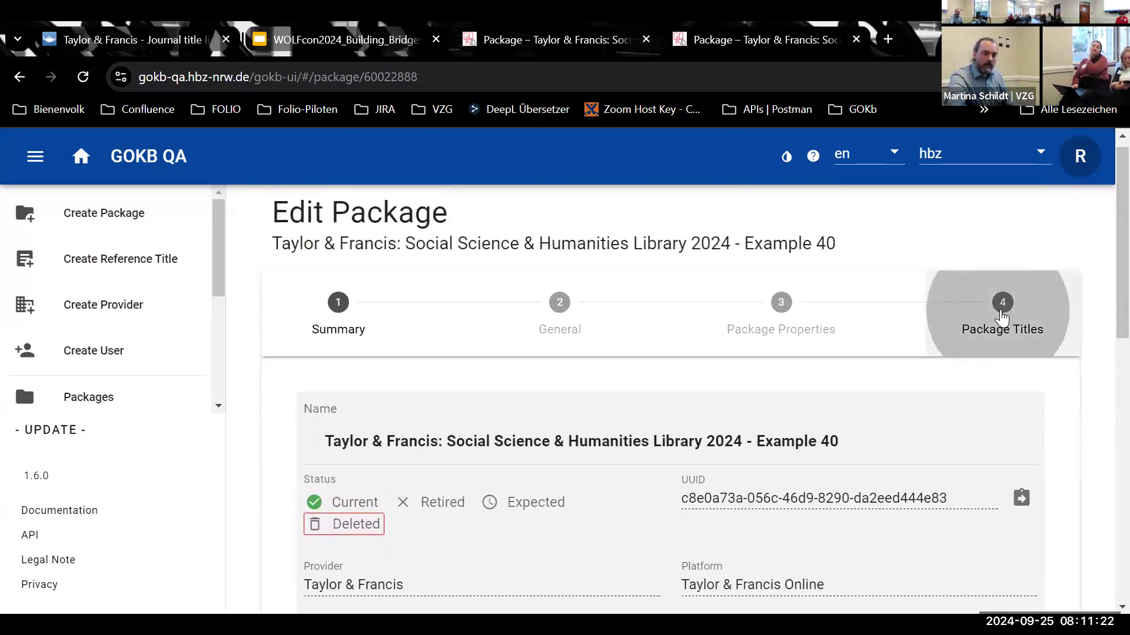
{"action": "scroll", "coordinate": [1101, 306], "scroll_direction": "down", "scroll_amount": 4}
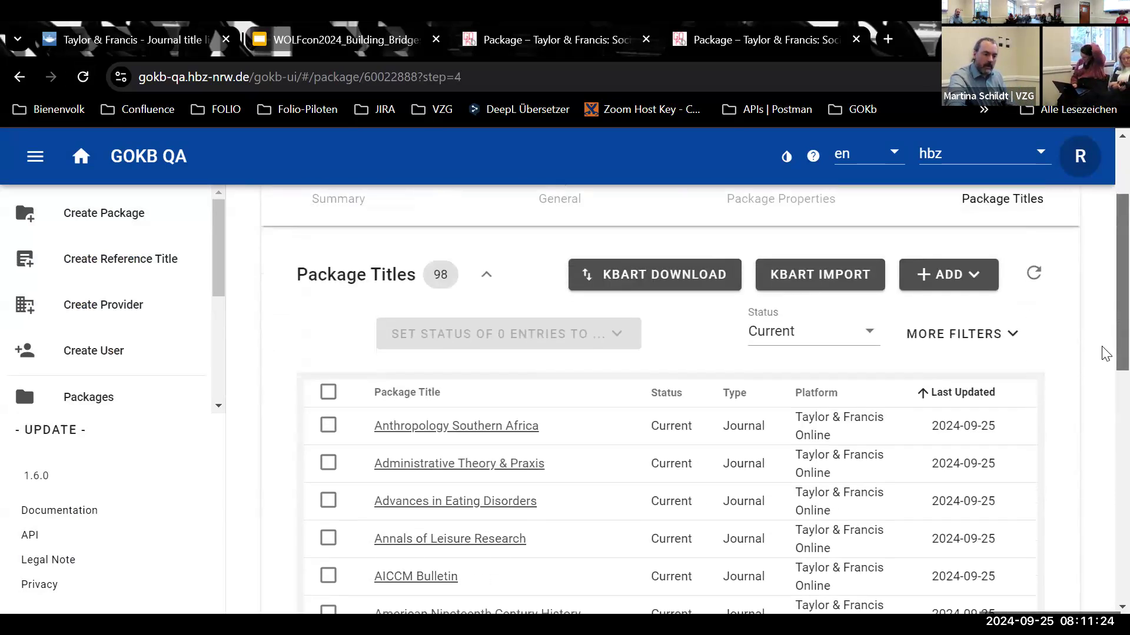
{"action": "scroll", "coordinate": [1104, 365], "scroll_direction": "up", "scroll_amount": 4}
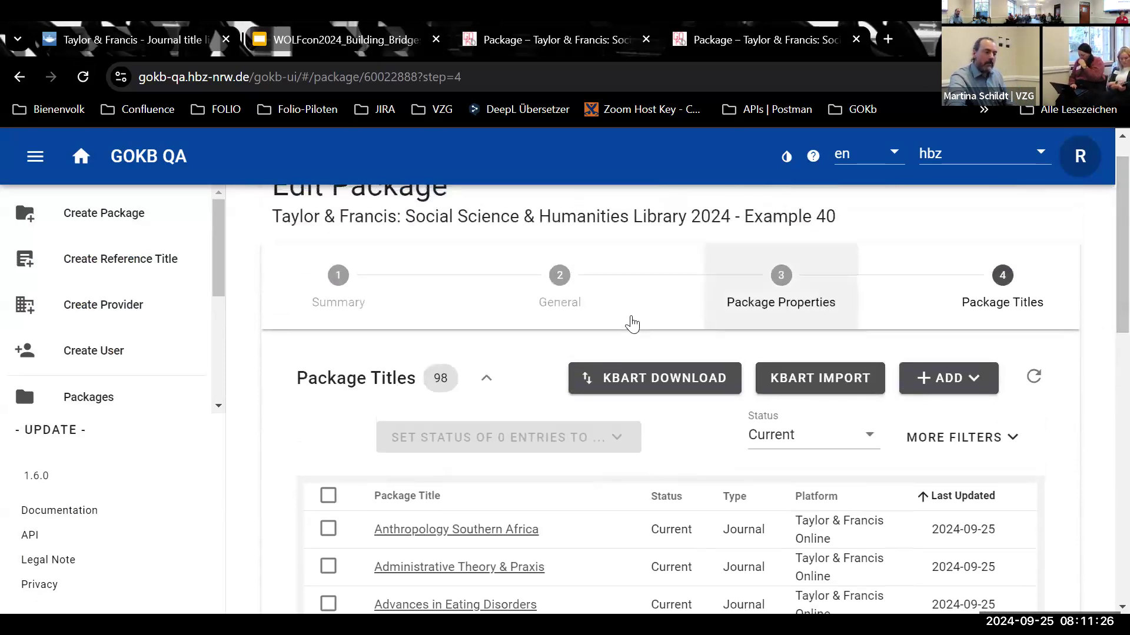
Step: Return to the package Summary, open the ISSN Conflict review and compare the identifiers of the package title and reference title
{"action": "left_click", "coordinate": [327, 292]}
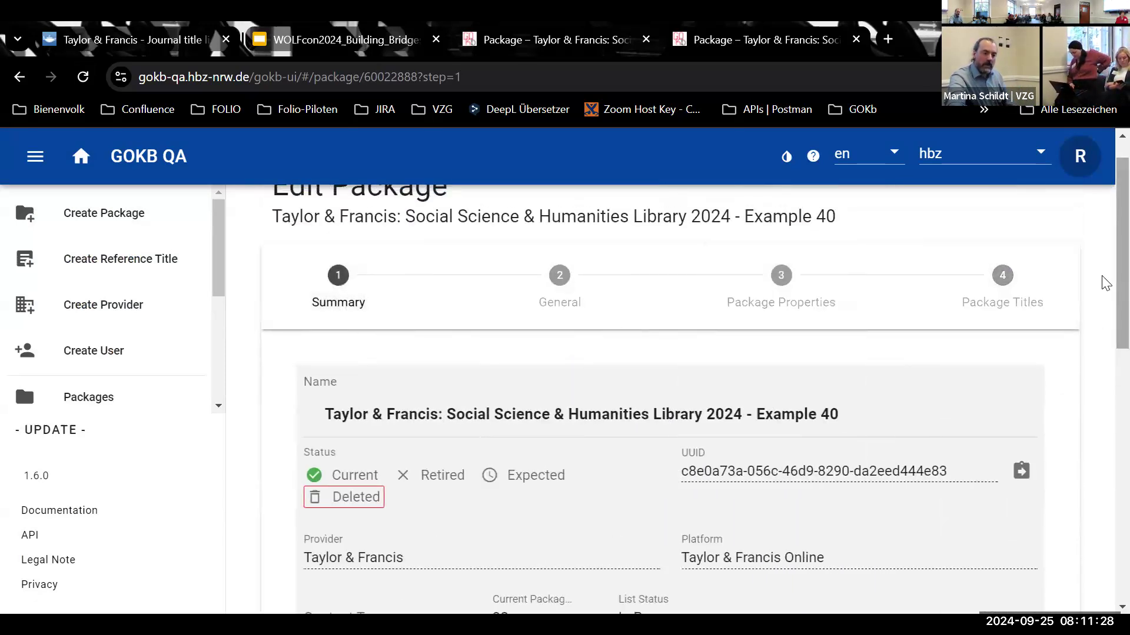
{"action": "scroll", "coordinate": [1103, 295], "scroll_direction": "down", "scroll_amount": 3}
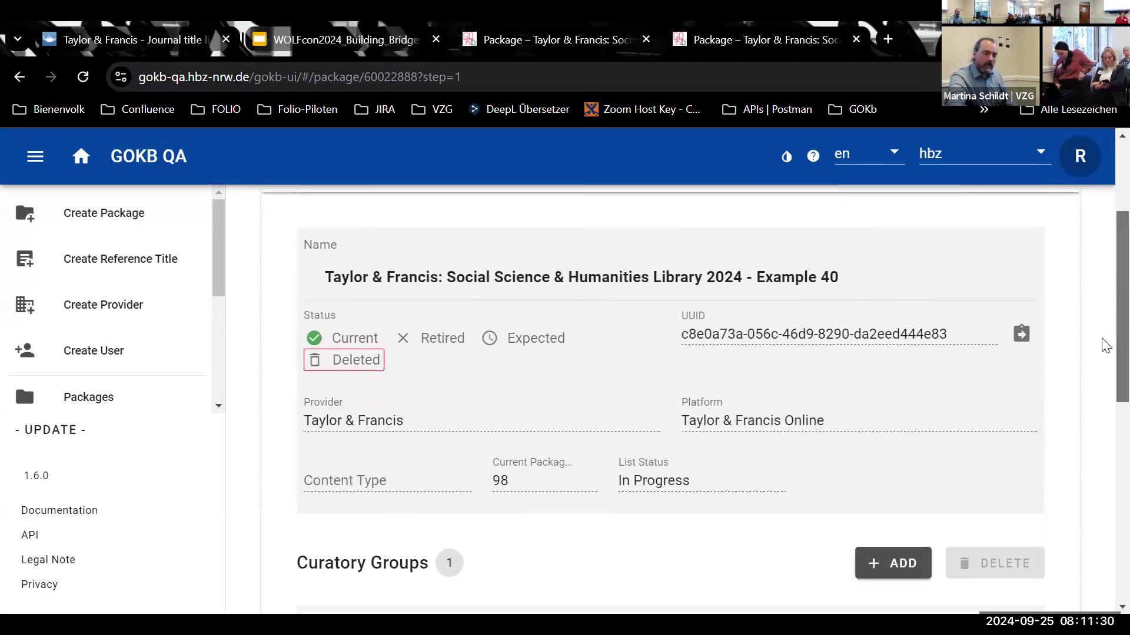
{"action": "scroll", "coordinate": [1103, 365], "scroll_direction": "down", "scroll_amount": 4}
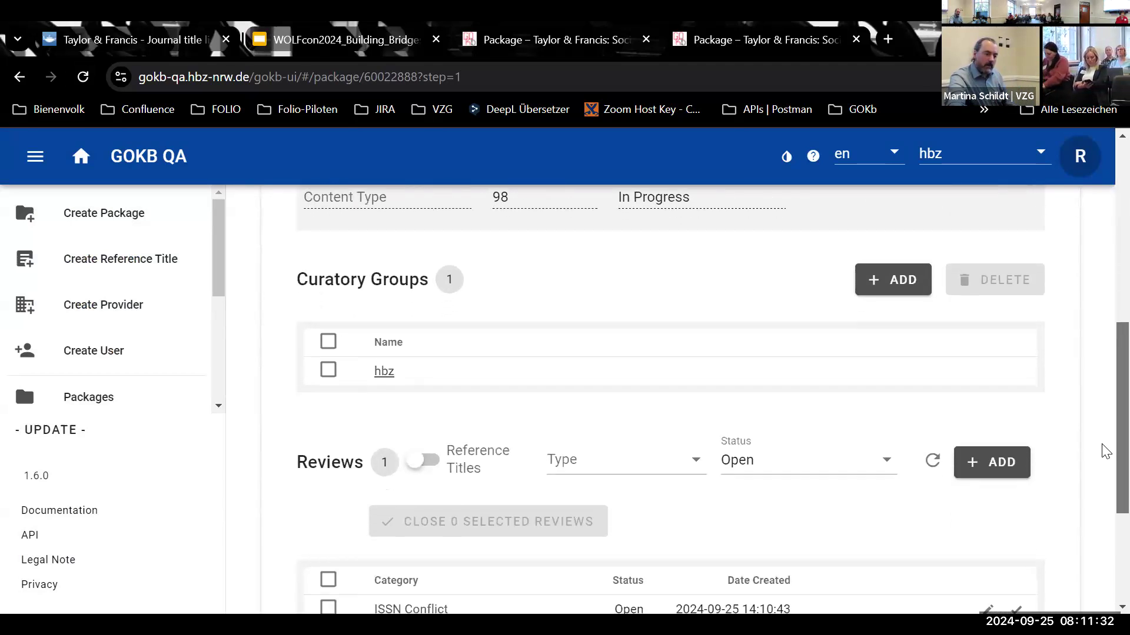
{"action": "scroll", "coordinate": [1105, 480], "scroll_direction": "down", "scroll_amount": 1}
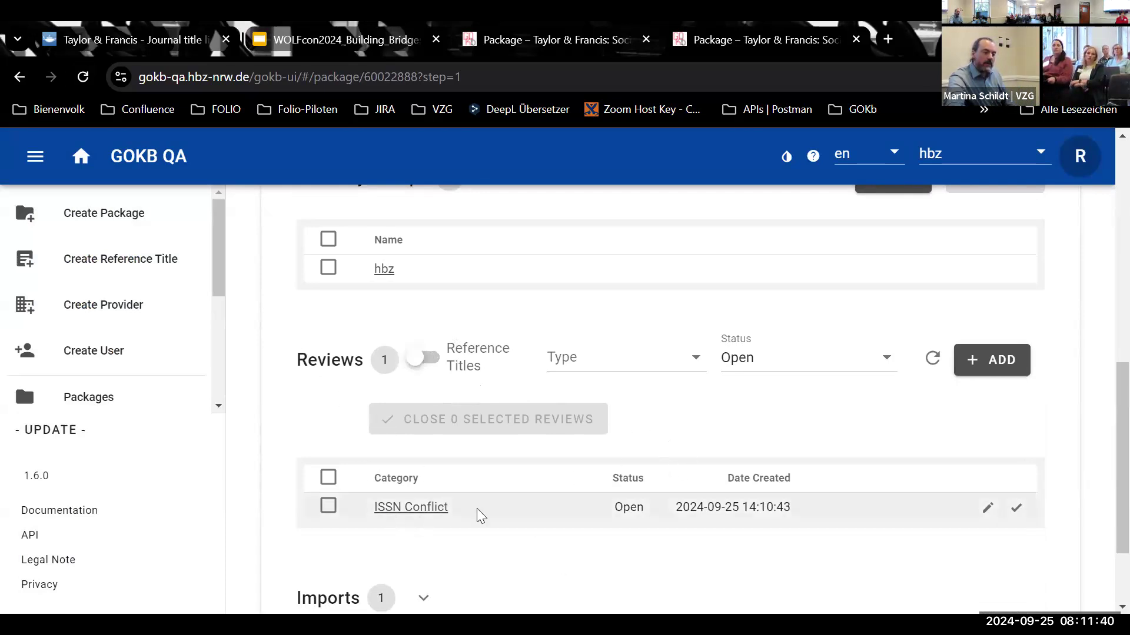
{"action": "left_click", "coordinate": [433, 510]}
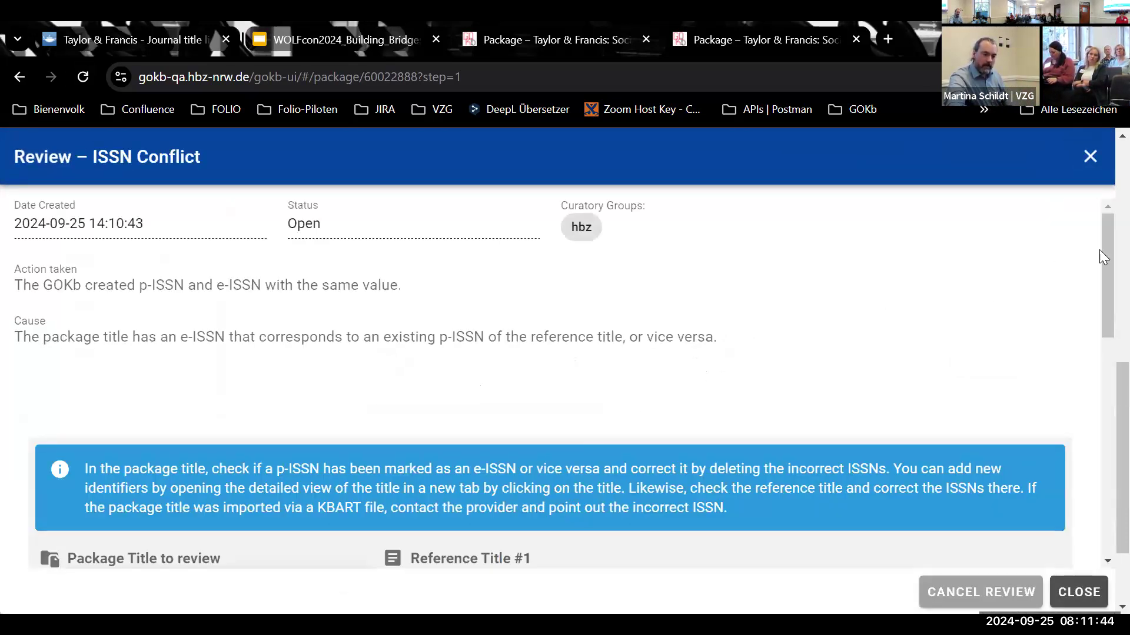
{"action": "left_click_drag", "start_coordinate": [1102, 250], "coordinate": [1080, 388]}
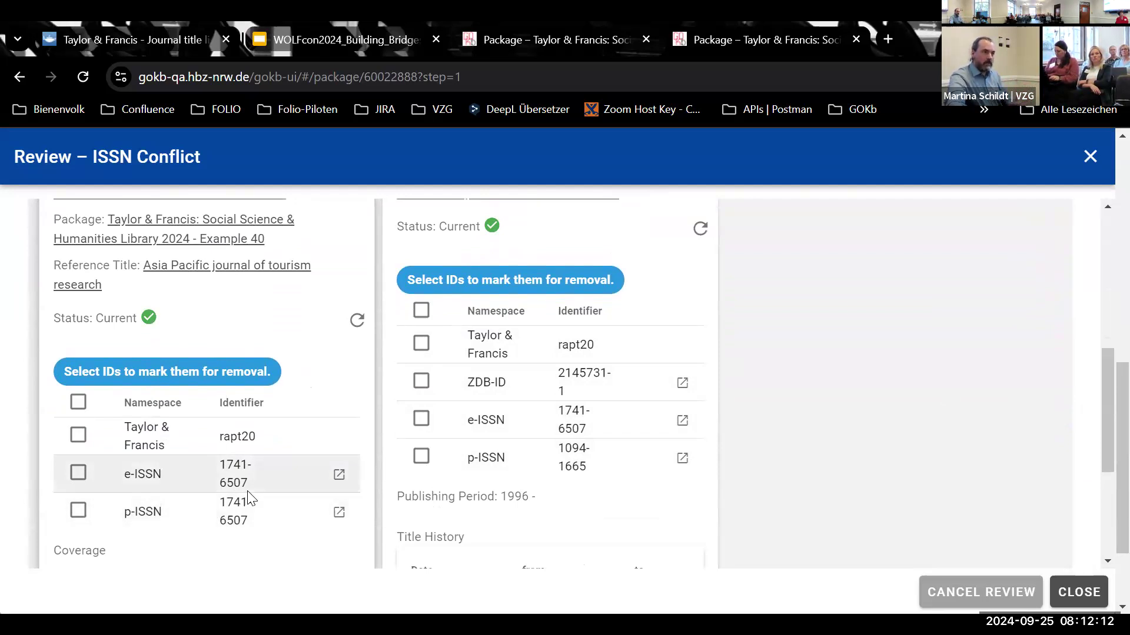
Step: Look up the package title's p-ISSN 1741-6507 in the ISSN Portal, check its record, and return to the ISSN Conflict review
{"action": "left_click", "coordinate": [339, 512]}
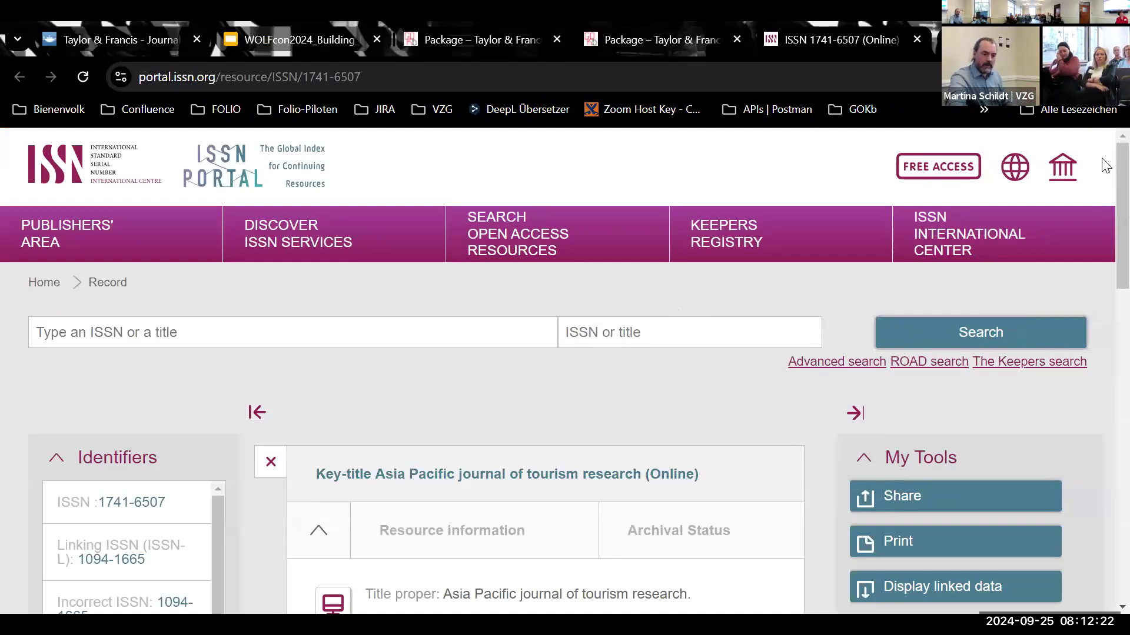
{"action": "scroll", "coordinate": [1102, 218], "scroll_direction": "down", "scroll_amount": 3}
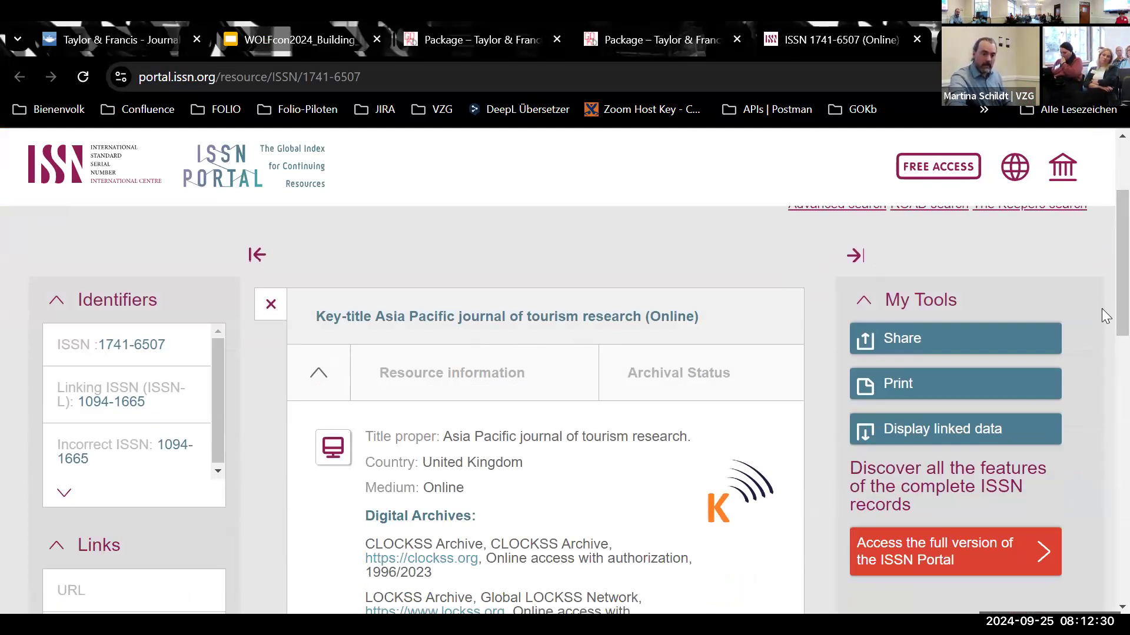
{"action": "scroll", "coordinate": [1105, 314], "scroll_direction": "up", "scroll_amount": 3}
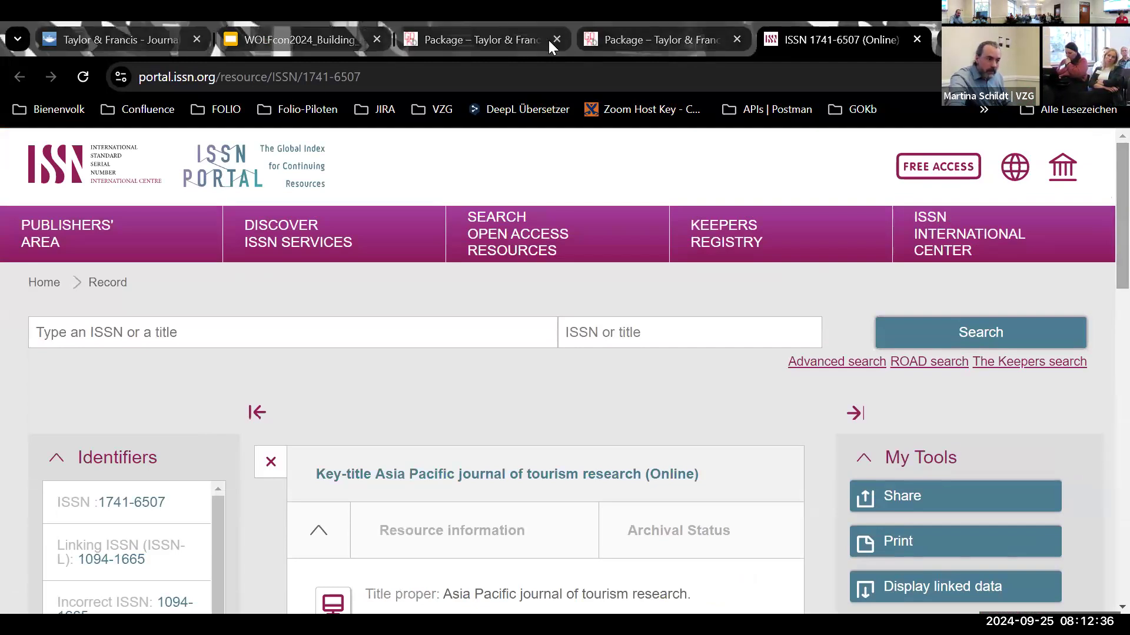
{"action": "key", "text": "ctrl+Tab"}
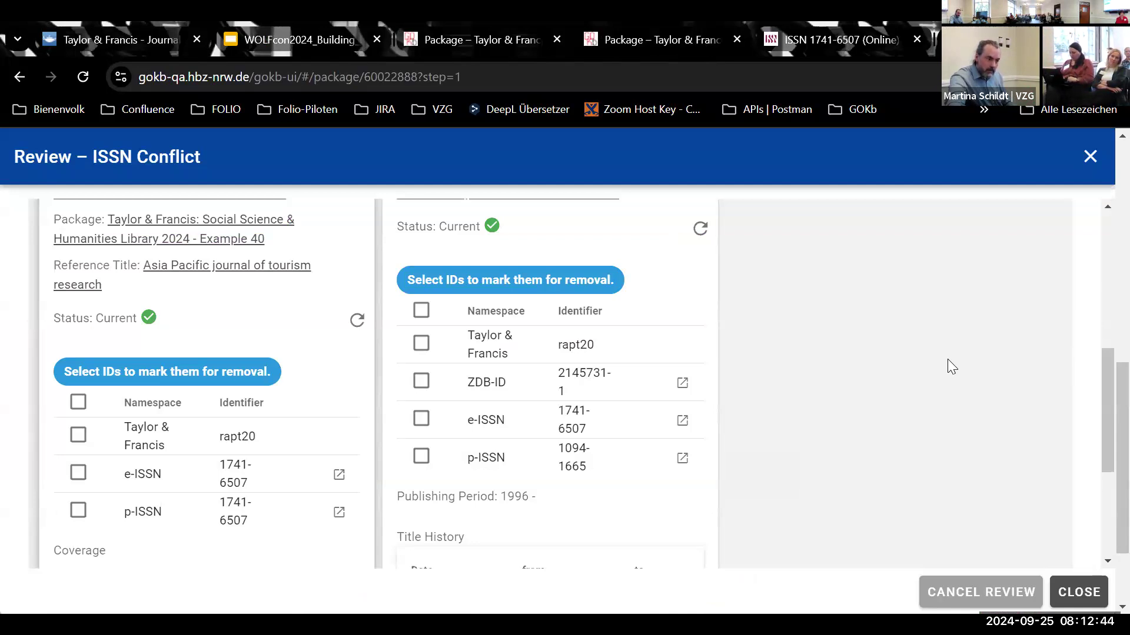
Step: Remove the p-ISSN 1741-6507 from the package title Asia Pacific Journal of Tourism Research, confirm the change, and close the ISSN Conflict review
{"action": "left_click_drag", "start_coordinate": [1102, 434], "coordinate": [1102, 447]}
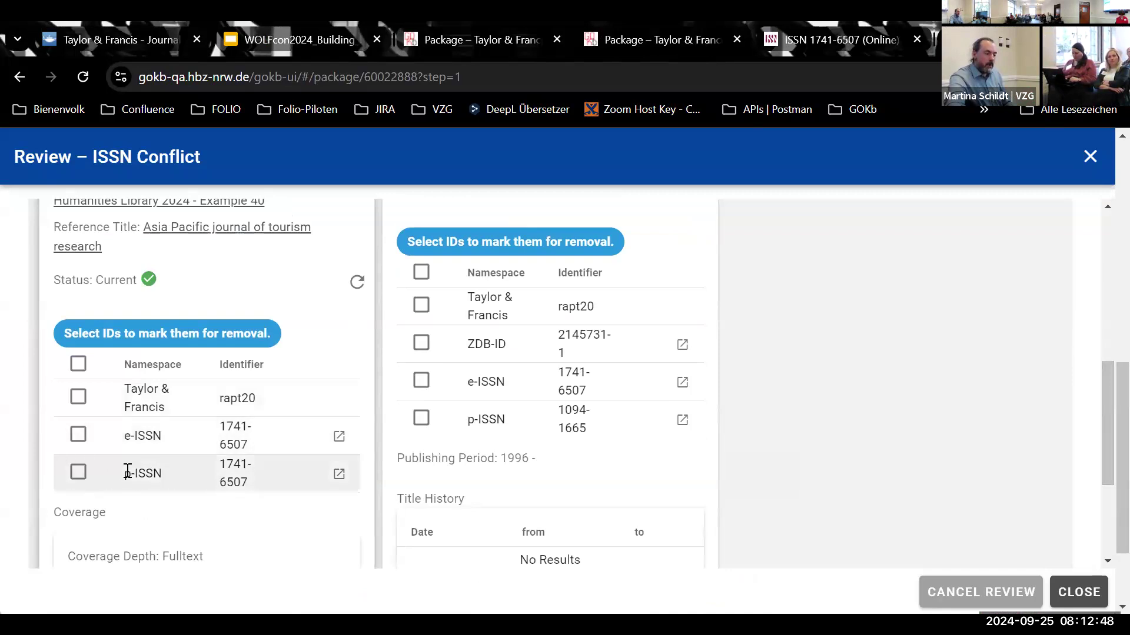
{"action": "left_click", "coordinate": [81, 475]}
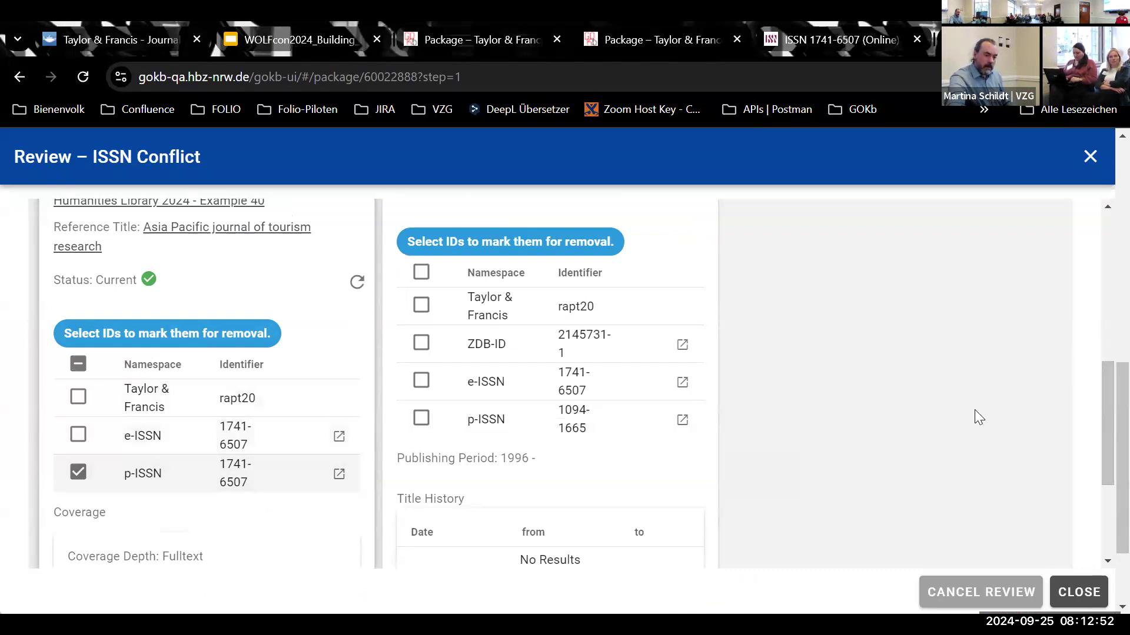
{"action": "left_click_drag", "start_coordinate": [1101, 392], "coordinate": [1101, 445]}
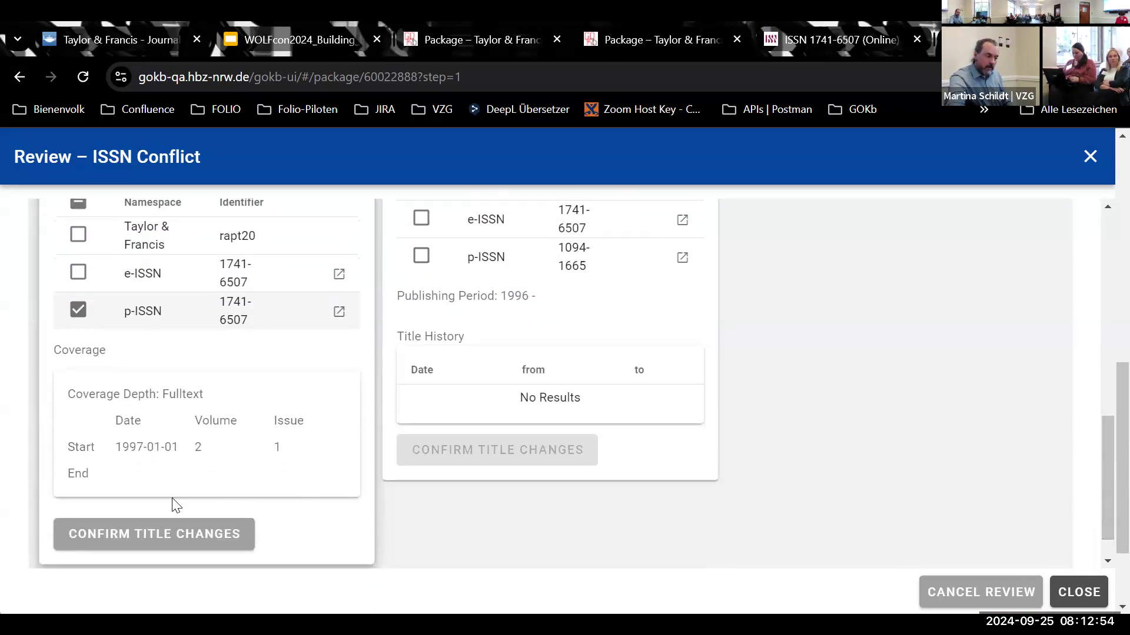
{"action": "left_click", "coordinate": [180, 542]}
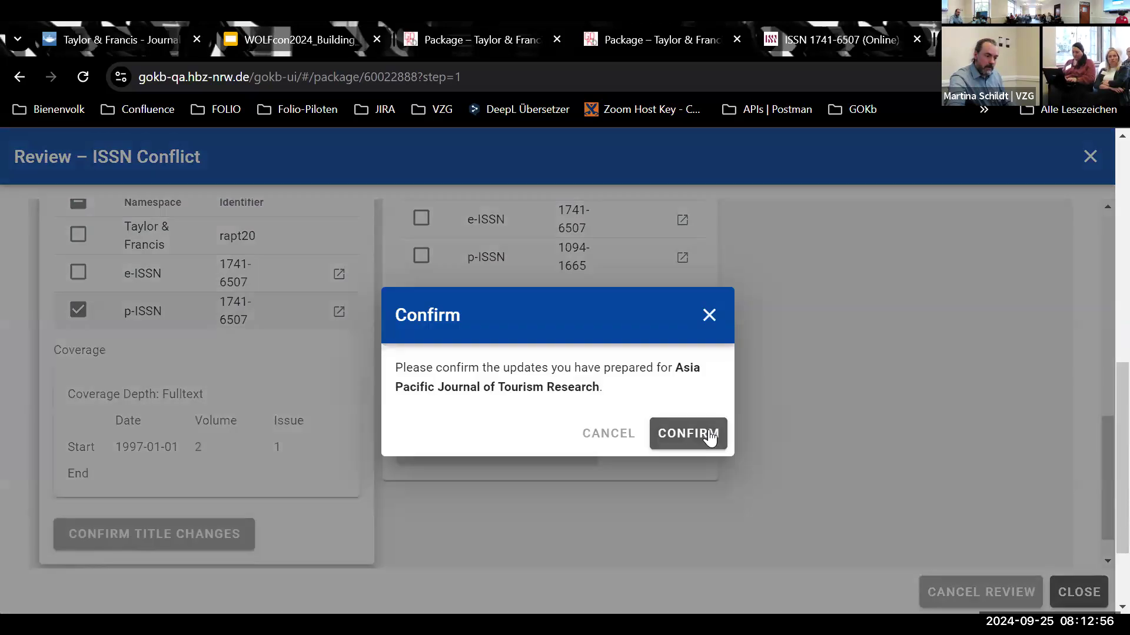
{"action": "key", "text": "Return"}
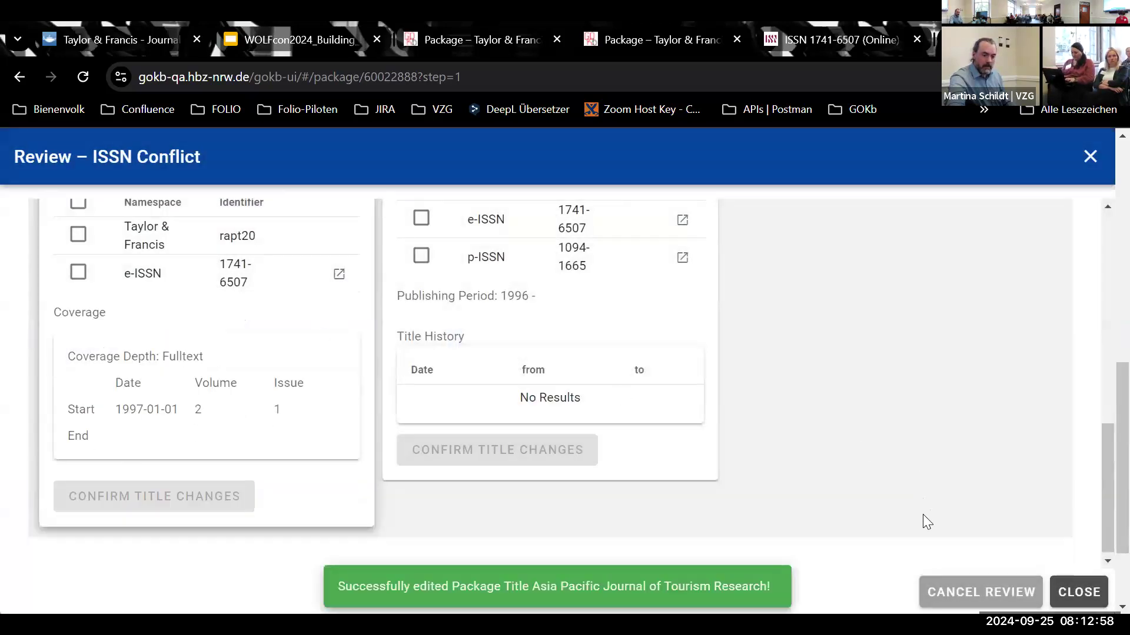
{"action": "left_click", "coordinate": [1073, 593]}
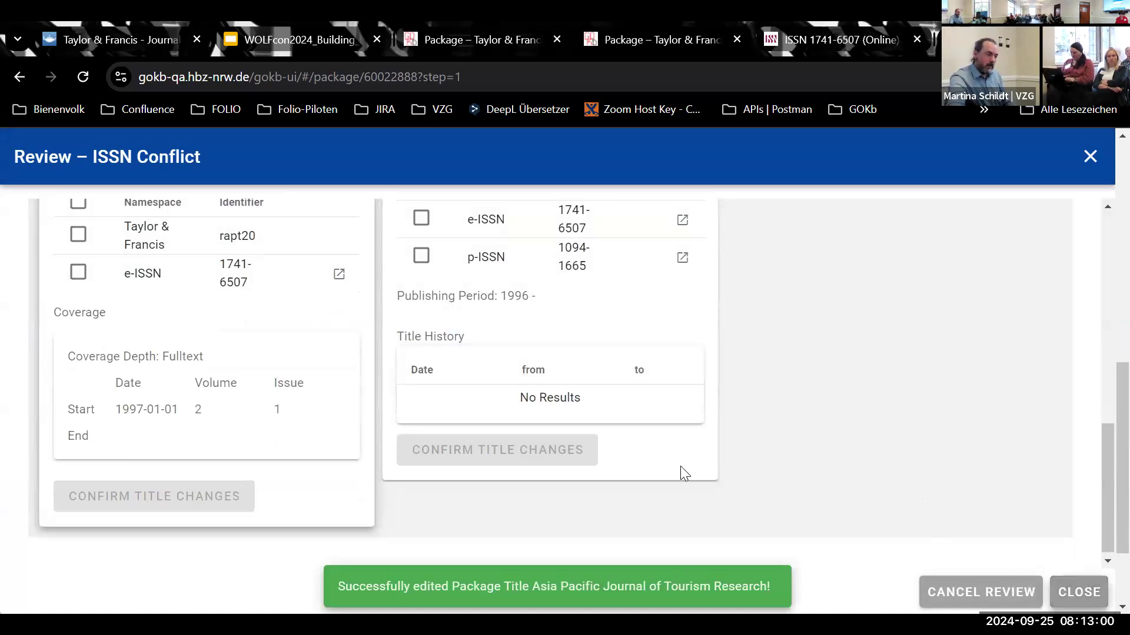
{"action": "left_click", "coordinate": [700, 427]}
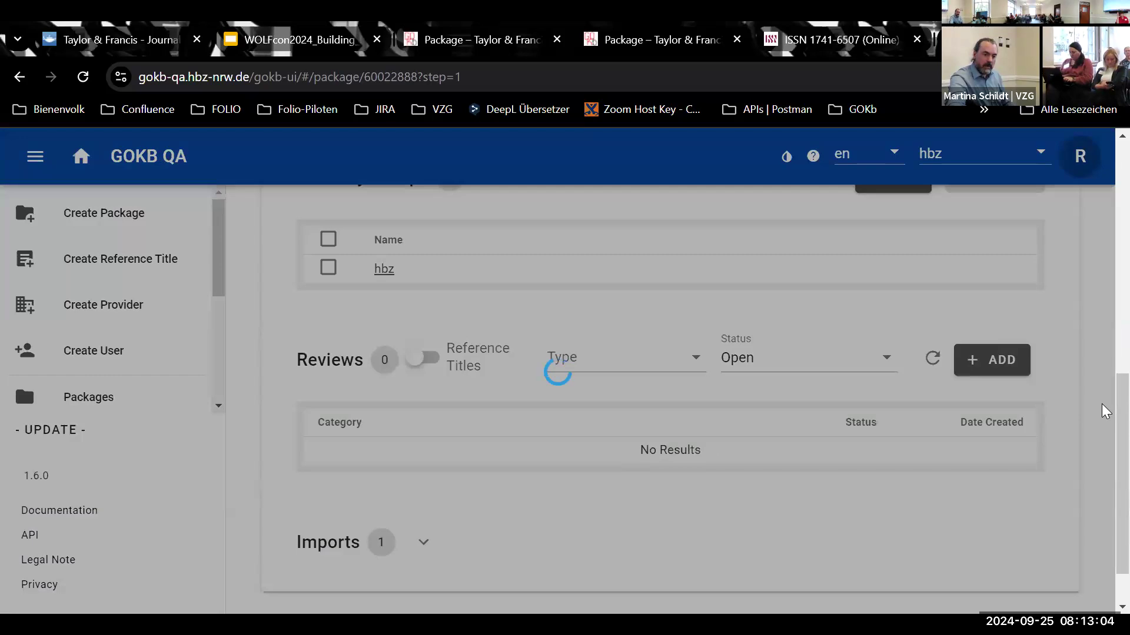
Step: Open Asia Pacific Journal of Tourism Research from the Package Titles list and examine its general details, identifiers and coverage section
{"action": "scroll", "coordinate": [1105, 423], "scroll_direction": "up", "scroll_amount": 10}
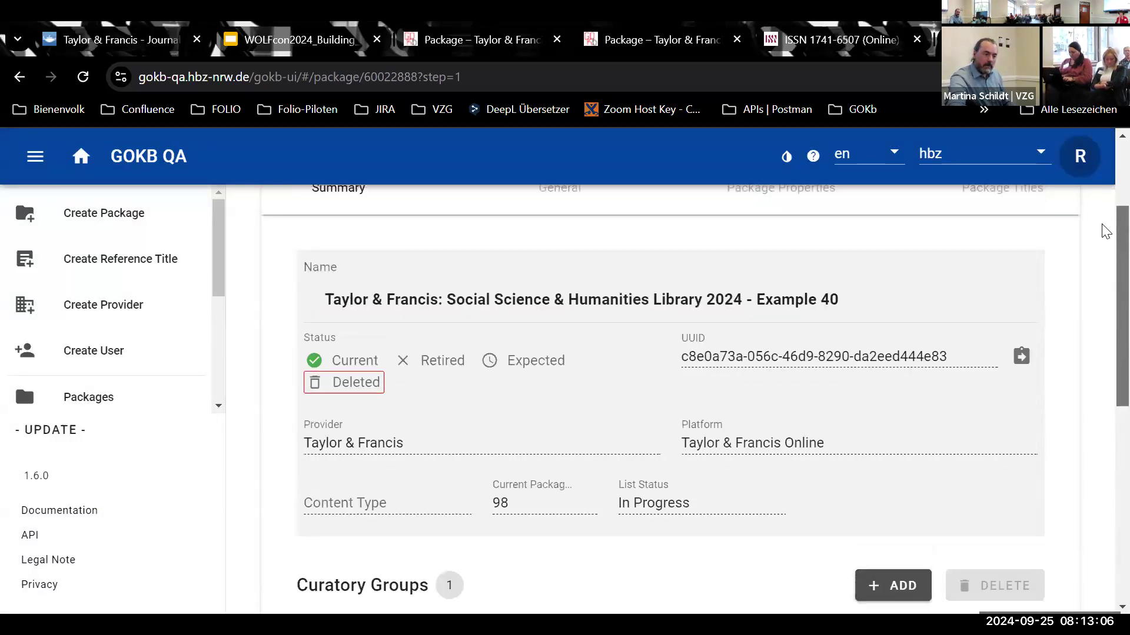
{"action": "left_click", "coordinate": [968, 316]}
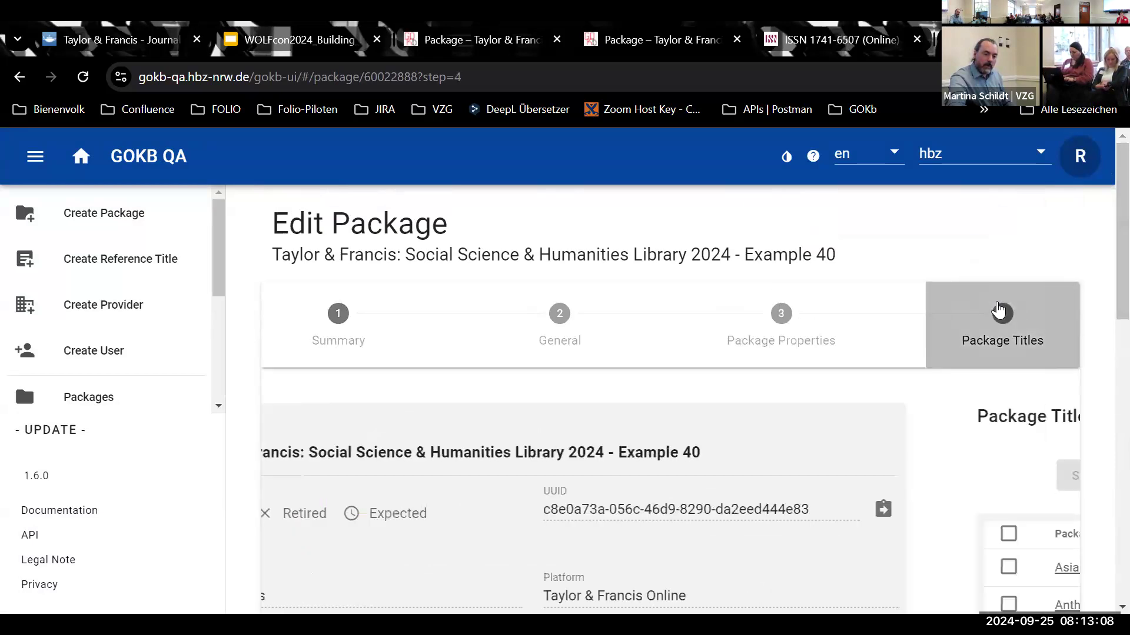
{"action": "scroll", "coordinate": [1102, 233], "scroll_direction": "down", "scroll_amount": 5}
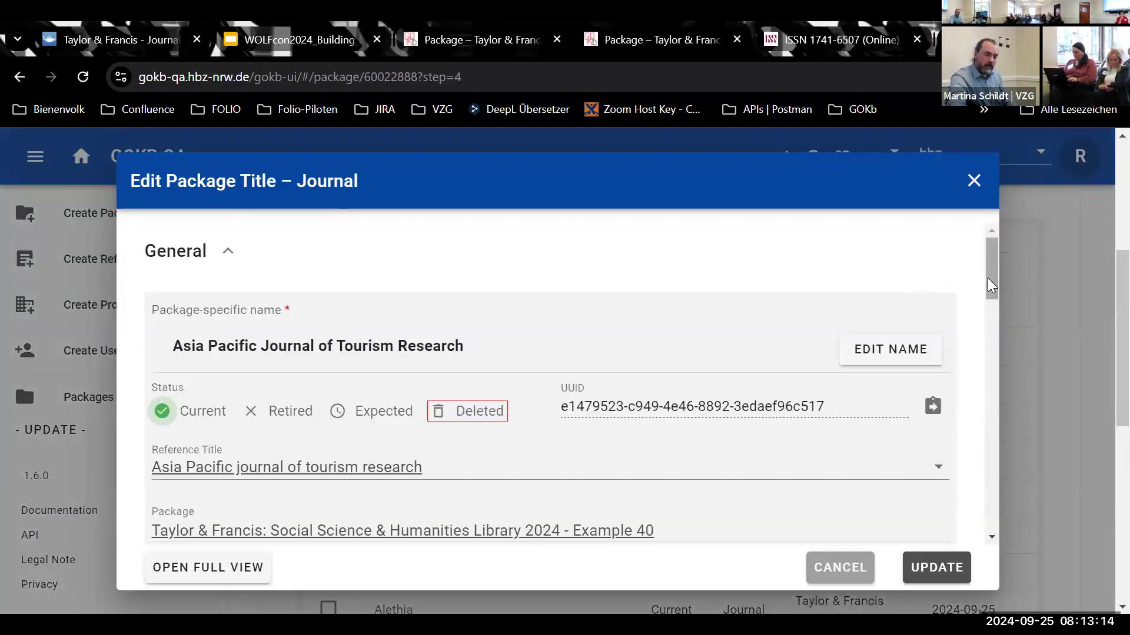
{"action": "mouse_move", "coordinate": [992, 287]}
{"action": "left_mouse_down"}
{"action": "mouse_move", "coordinate": [991, 308]}
{"action": "mouse_move", "coordinate": [991, 288]}
{"action": "left_mouse_up"}
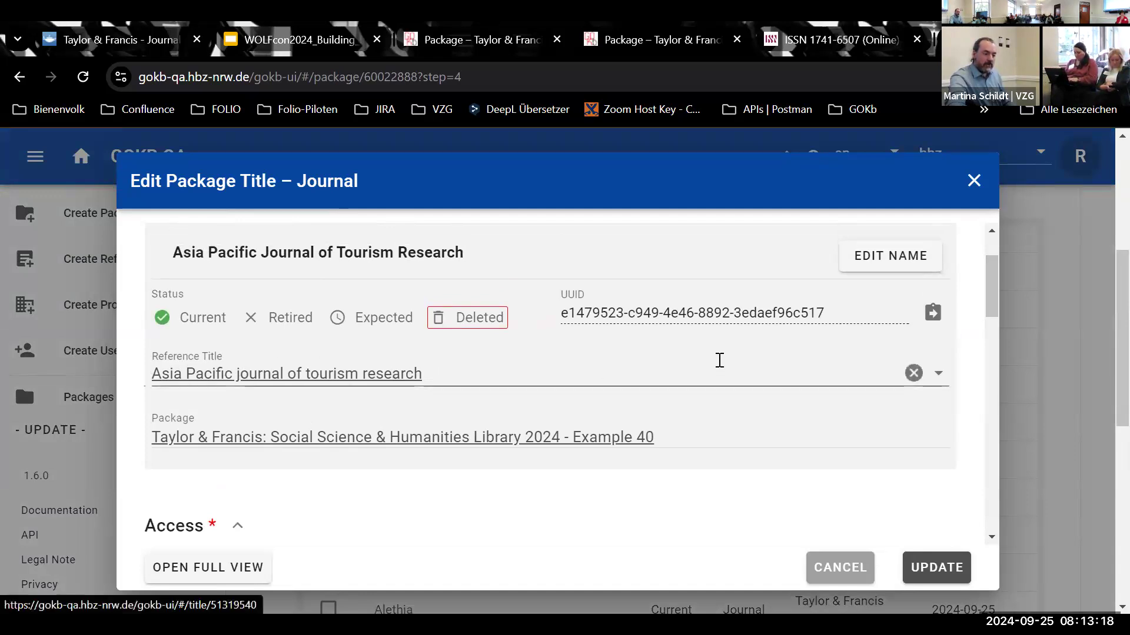
{"action": "left_click_drag", "start_coordinate": [995, 297], "coordinate": [995, 404]}
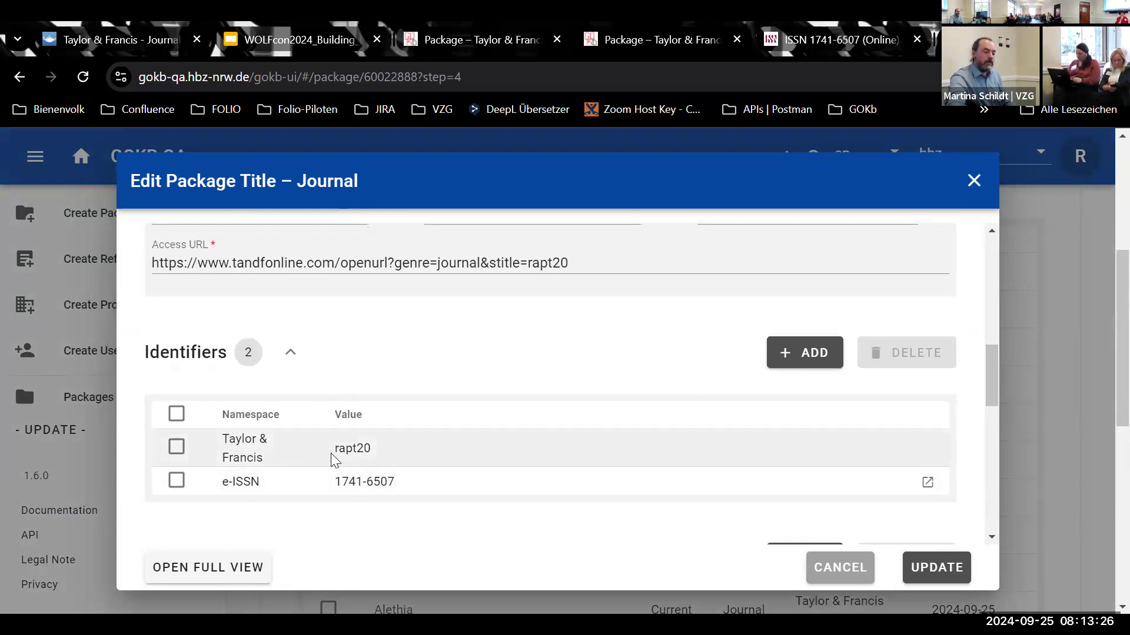
{"action": "left_click_drag", "start_coordinate": [334, 452], "coordinate": [369, 449]}
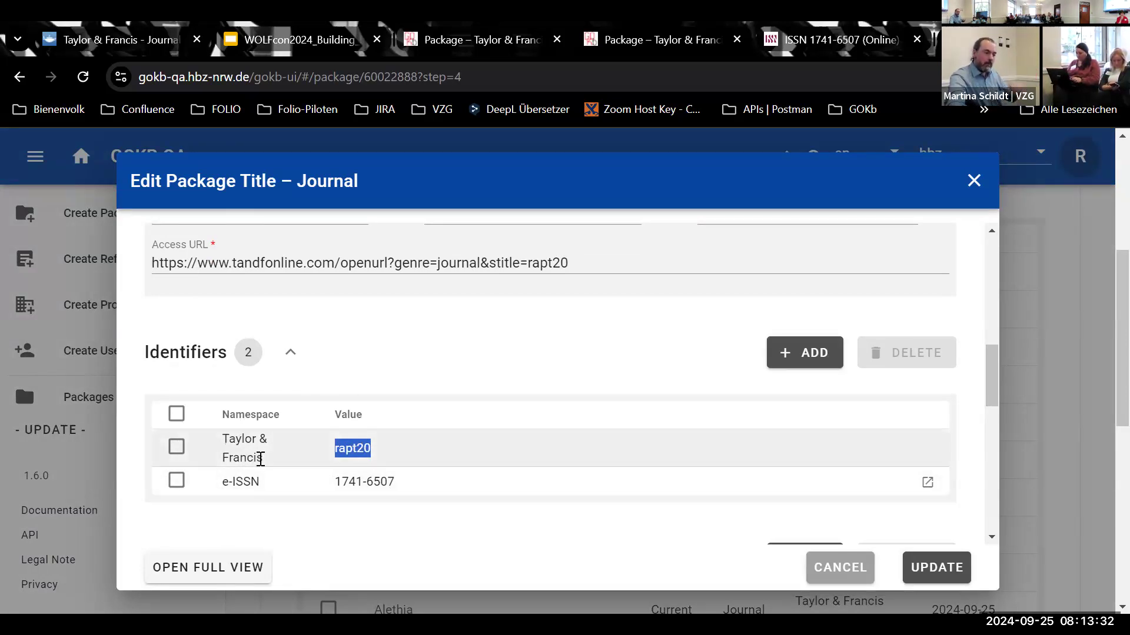
{"action": "left_click_drag", "start_coordinate": [261, 459], "coordinate": [245, 439]}
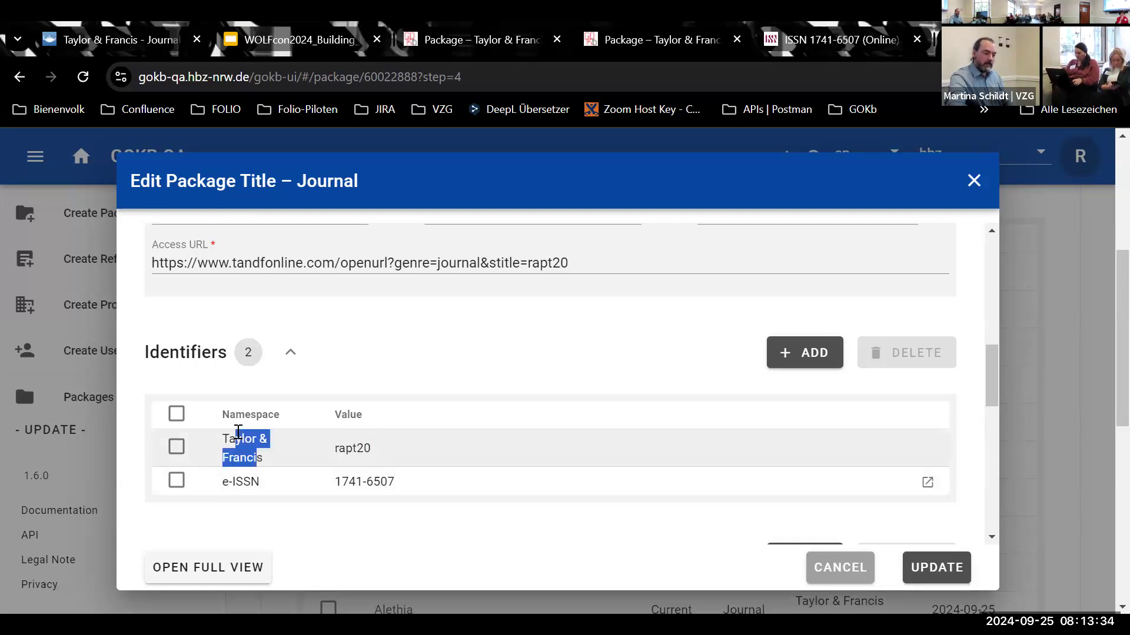
{"action": "left_click", "coordinate": [327, 452]}
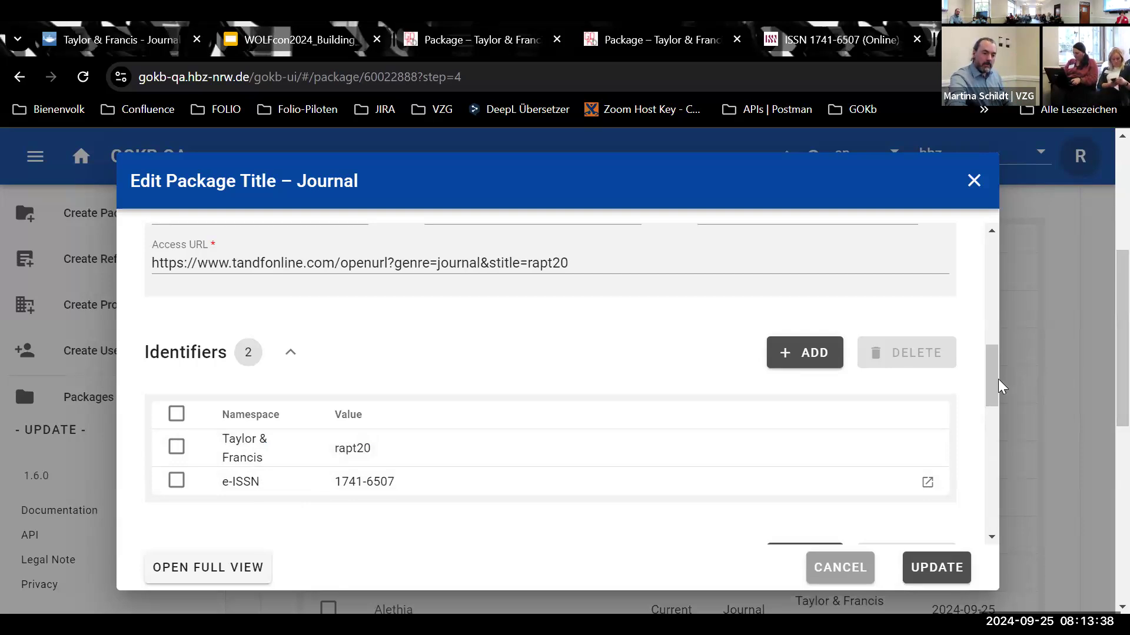
{"action": "left_click_drag", "start_coordinate": [1000, 387], "coordinate": [956, 455]}
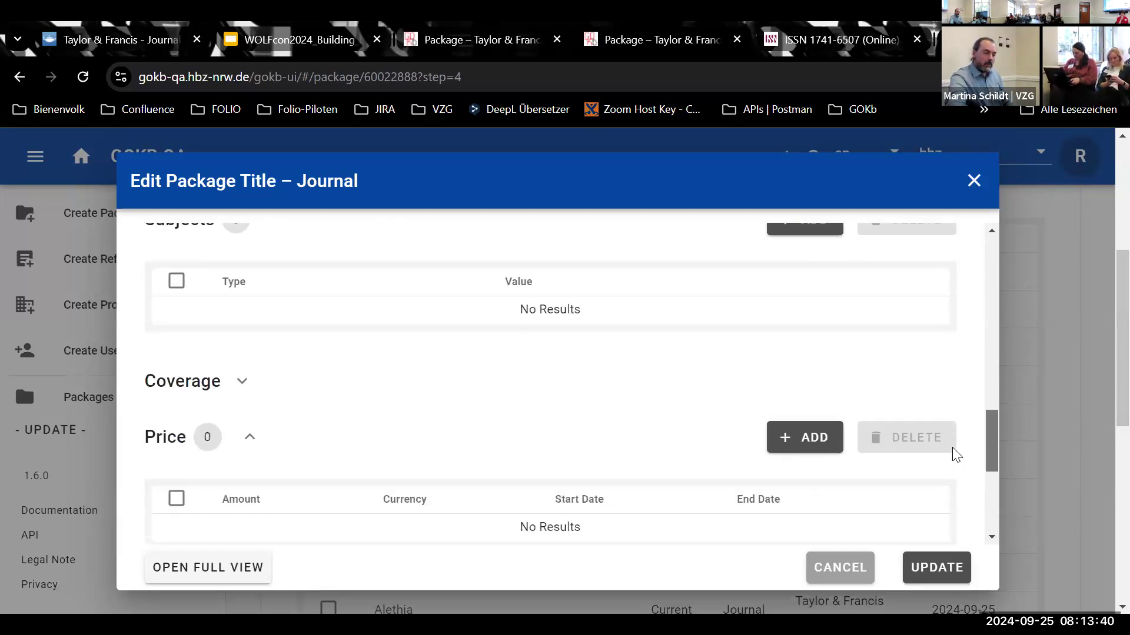
{"action": "left_click", "coordinate": [243, 383]}
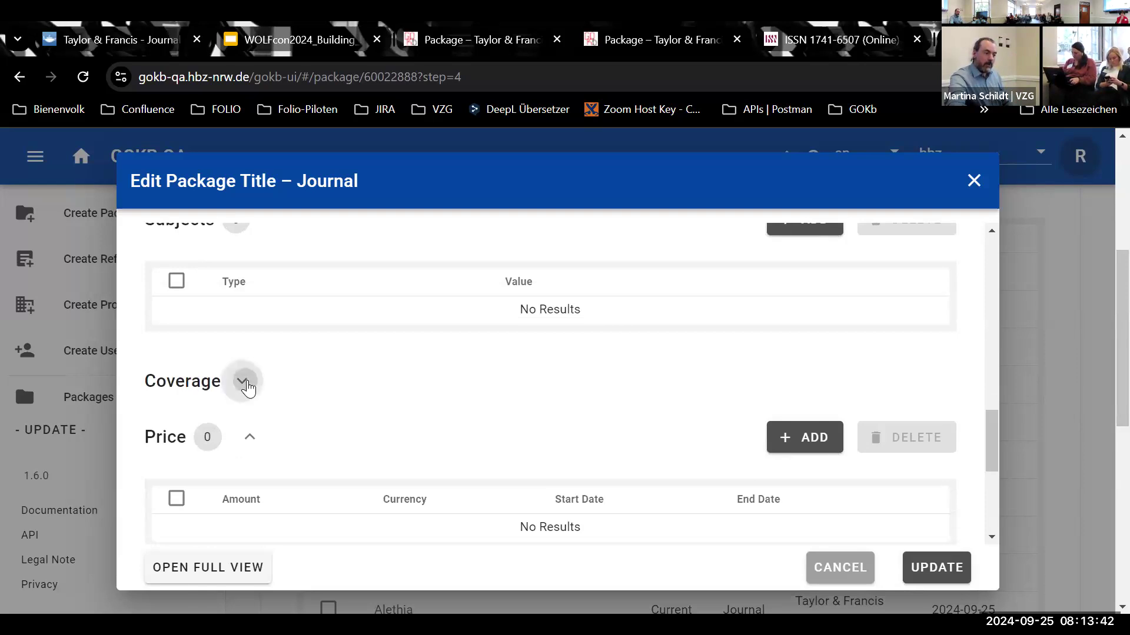
Step: Open the linked reference title Asia Pacific journal of tourism research and examine its publication details and identifiers, including the ZDB-ID
{"action": "left_click_drag", "start_coordinate": [992, 419], "coordinate": [951, 283]}
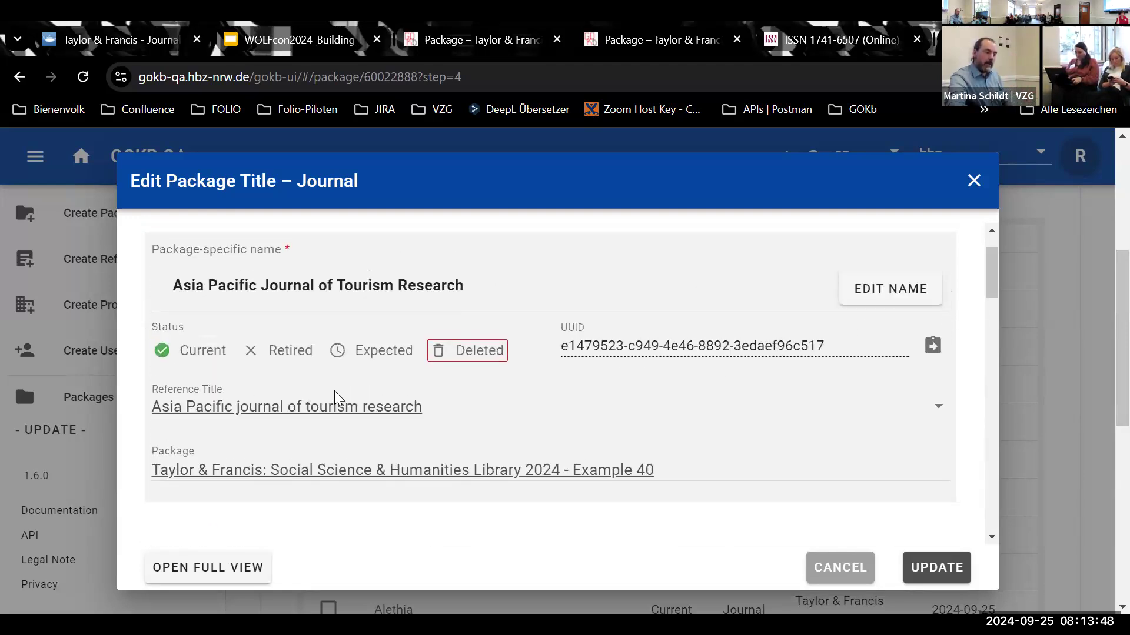
{"action": "left_click", "coordinate": [245, 410]}
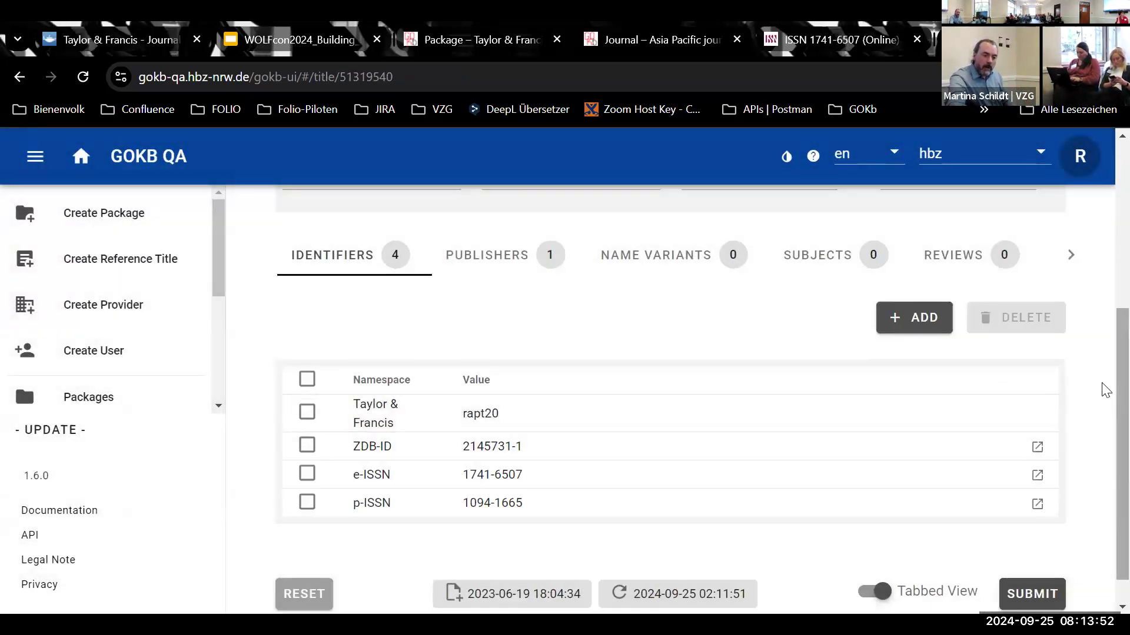
{"action": "left_click_drag", "start_coordinate": [1106, 391], "coordinate": [1106, 297]}
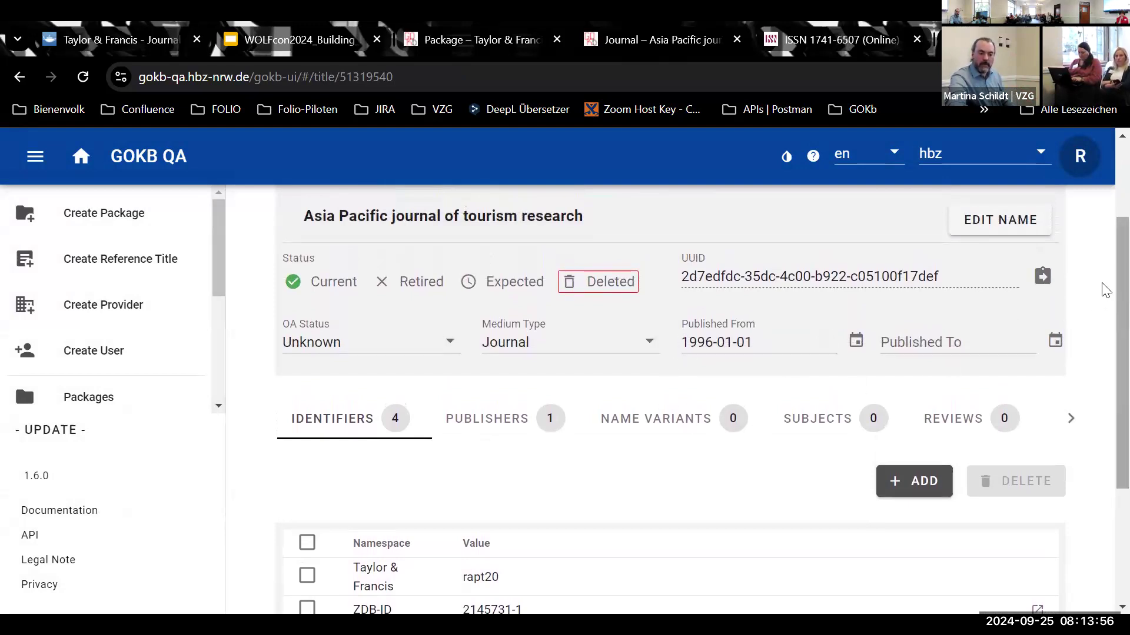
{"action": "left_click_drag", "start_coordinate": [1106, 292], "coordinate": [1105, 365]}
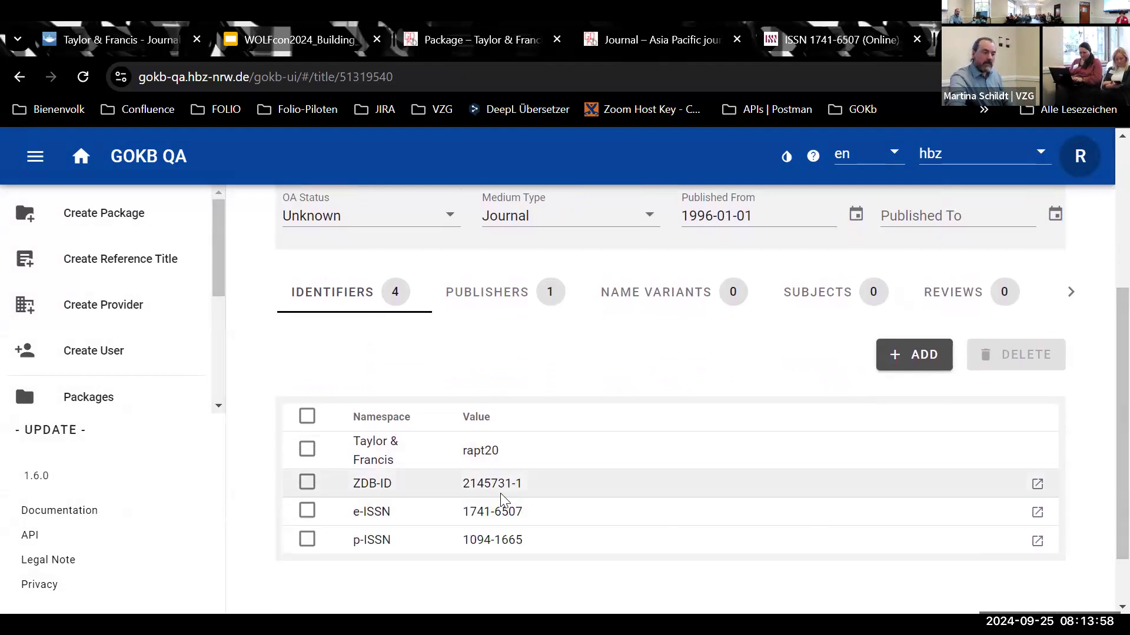
{"action": "left_click_drag", "start_coordinate": [555, 489], "coordinate": [335, 487]}
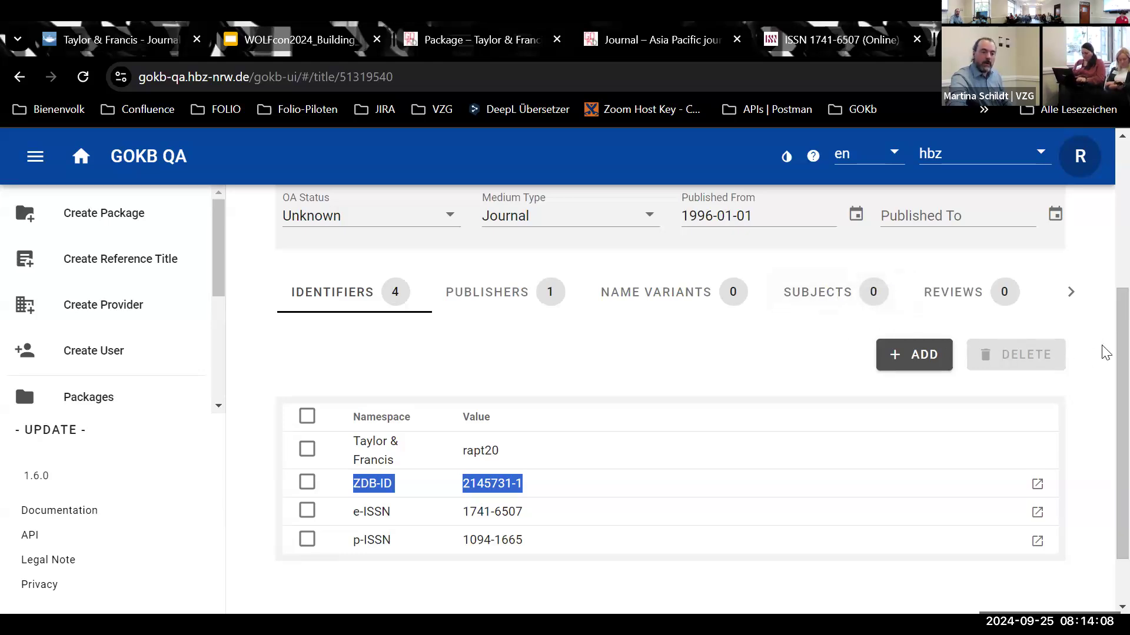
{"action": "scroll", "coordinate": [1104, 365], "scroll_direction": "down", "scroll_amount": 2}
{"action": "scroll", "coordinate": [1103, 365], "scroll_direction": "up", "scroll_amount": 5}
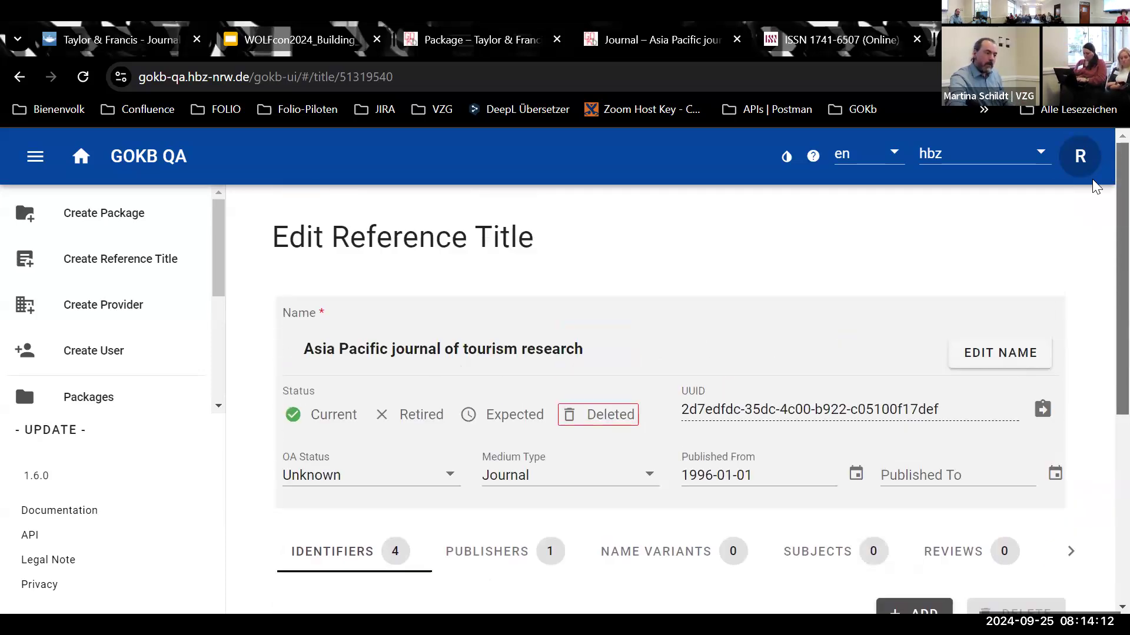
{"action": "scroll", "coordinate": [671, 400], "scroll_direction": "down", "scroll_amount": 5}
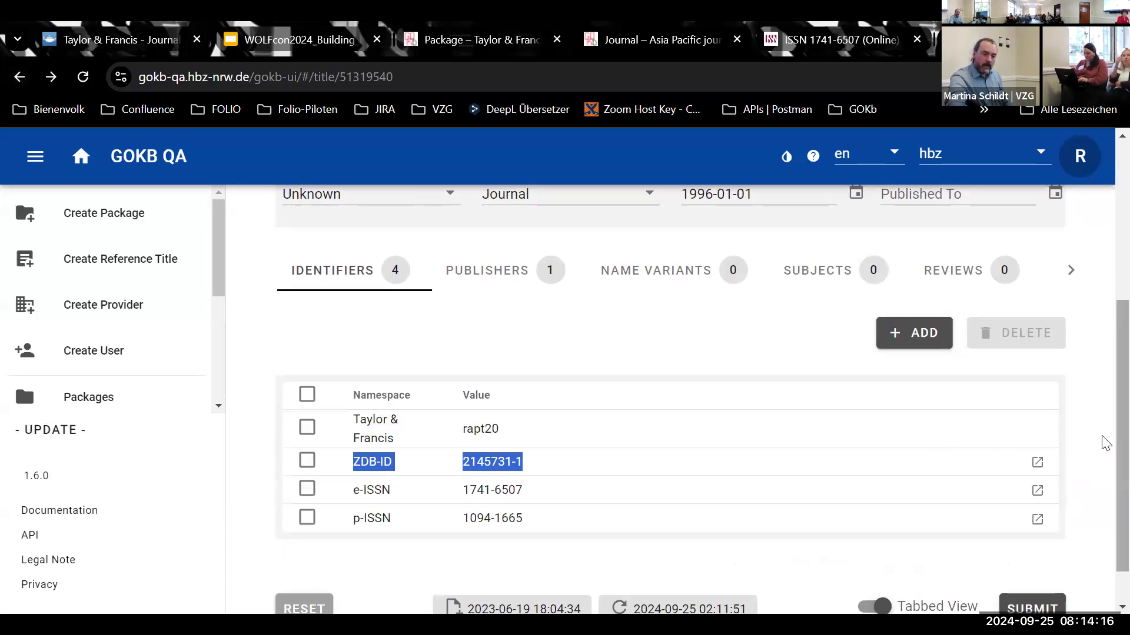
{"action": "scroll", "coordinate": [1105, 443], "scroll_direction": "up", "scroll_amount": 4}
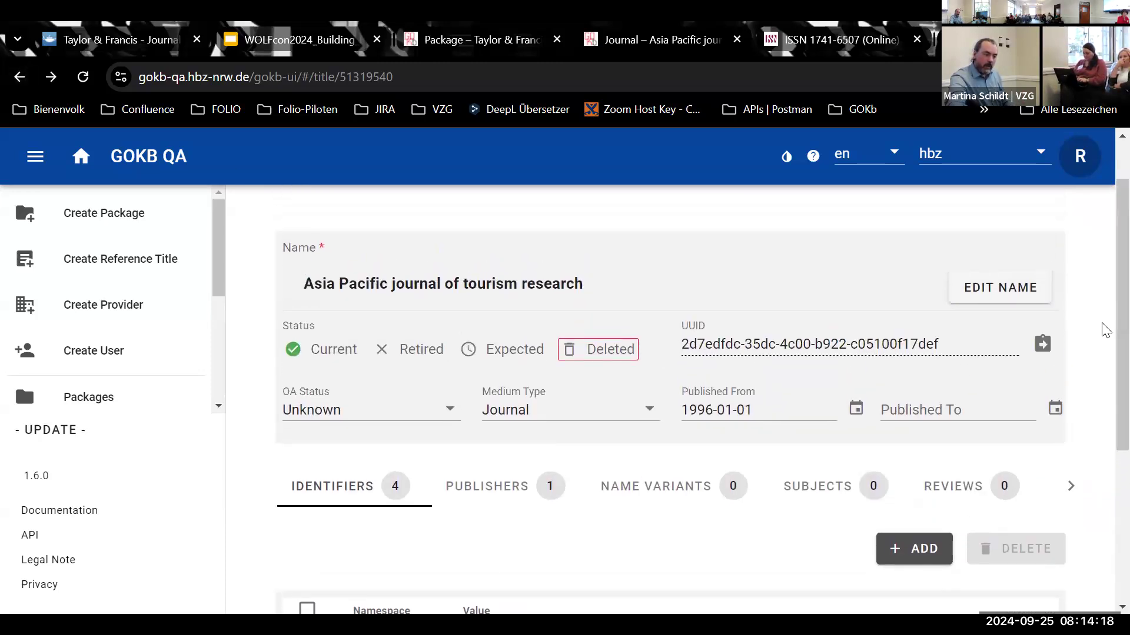
Step: Return to the package and, in its Package Properties, set the Editing Status to Approved and the List Status to Checked
{"action": "left_click", "coordinate": [20, 78]}
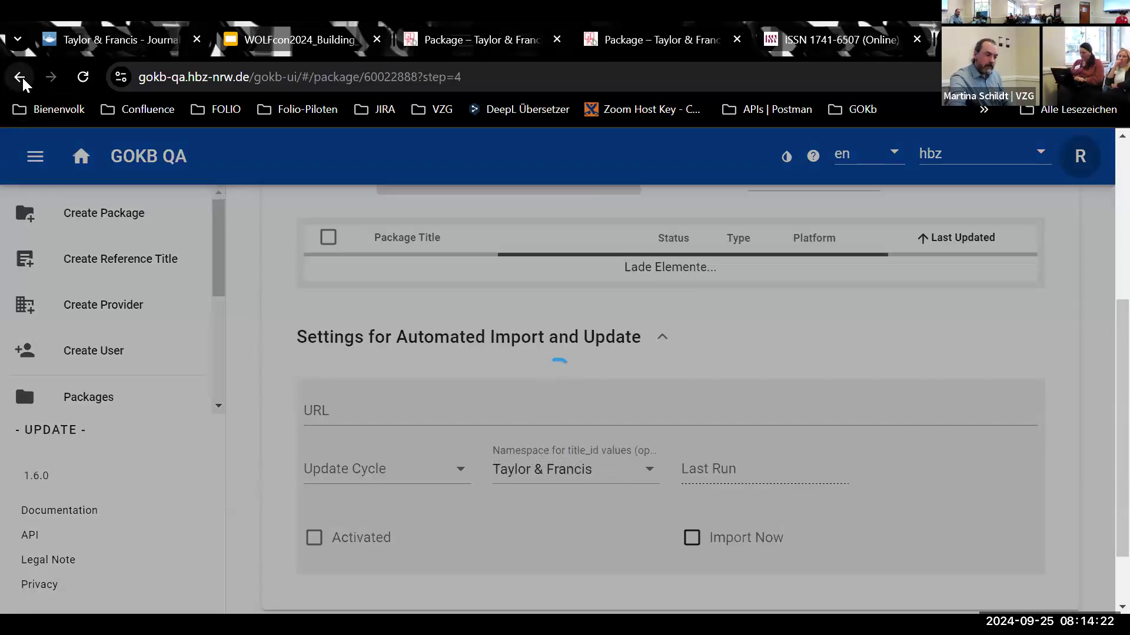
{"action": "scroll", "coordinate": [1106, 456], "scroll_direction": "up", "scroll_amount": 2}
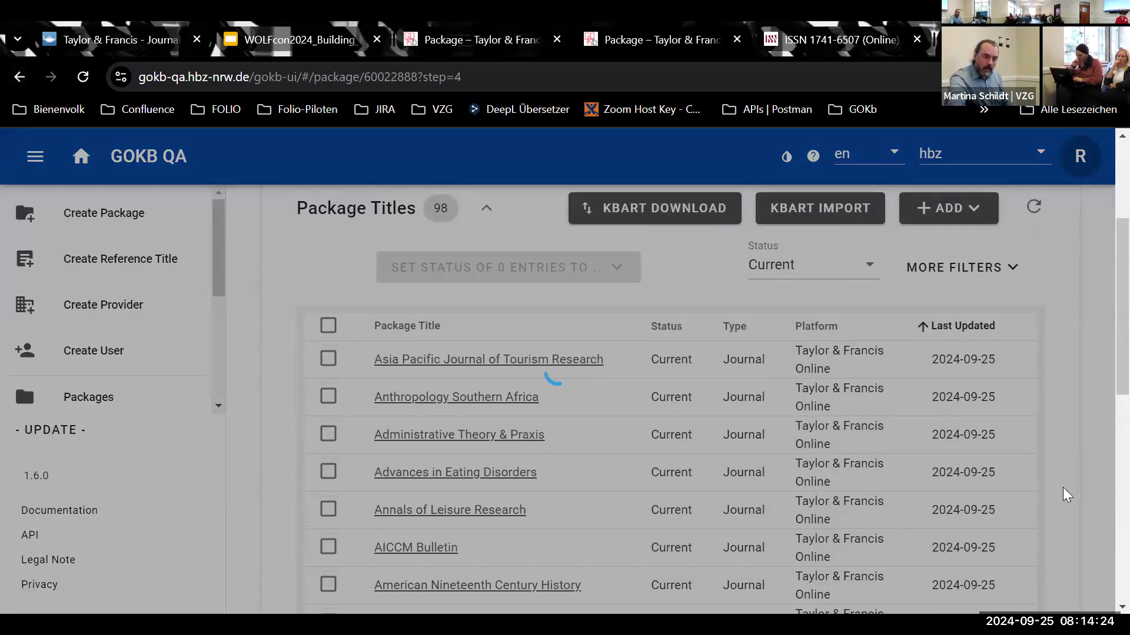
{"action": "scroll", "coordinate": [1102, 356], "scroll_direction": "up", "scroll_amount": 4}
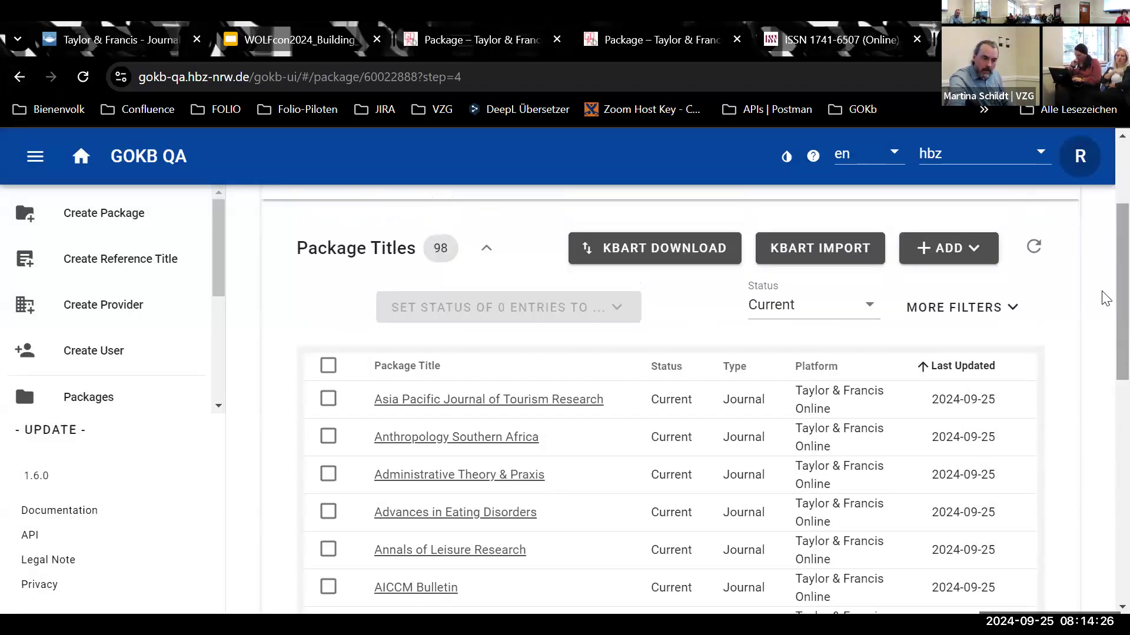
{"action": "left_click", "coordinate": [775, 338]}
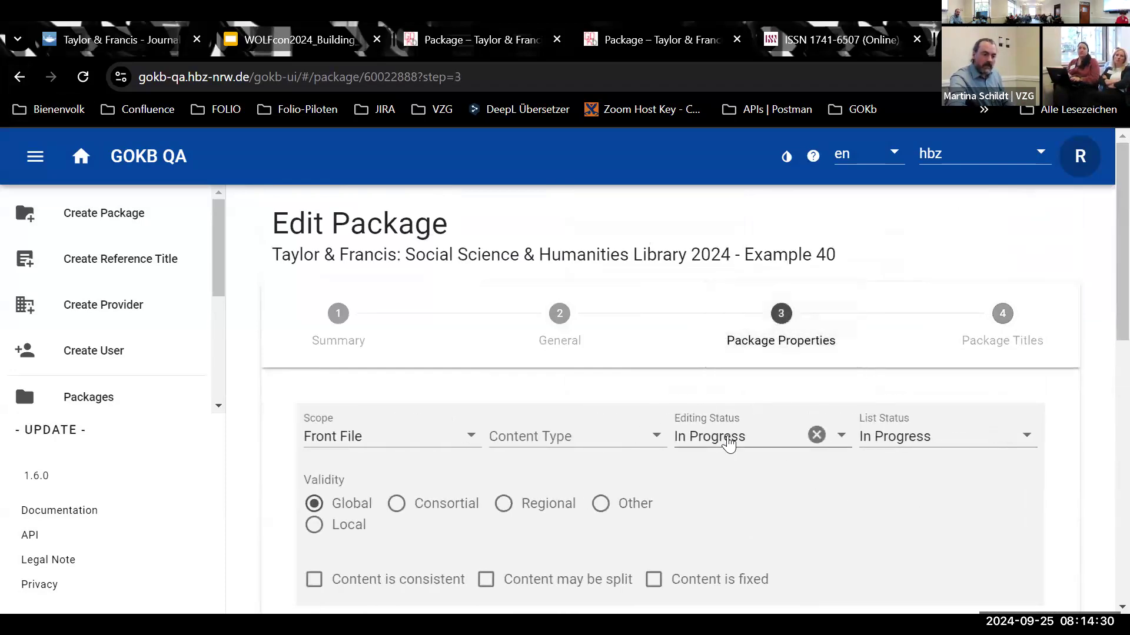
{"action": "left_click", "coordinate": [729, 444]}
{"action": "left_click", "coordinate": [735, 450]}
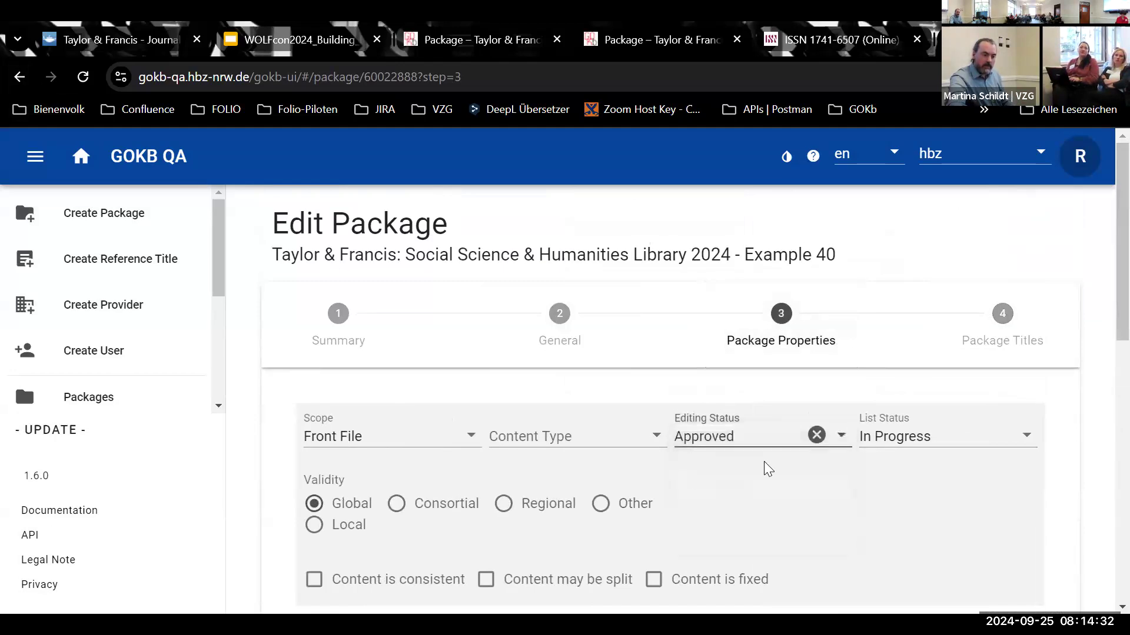
{"action": "left_click", "coordinate": [935, 444]}
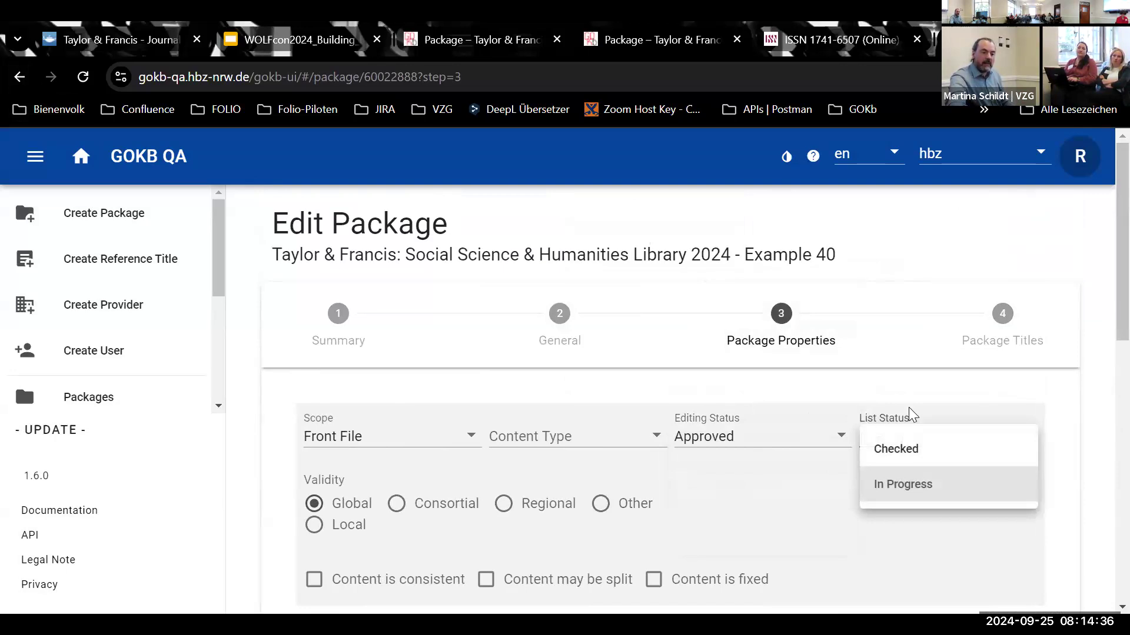
{"action": "left_click", "coordinate": [911, 448]}
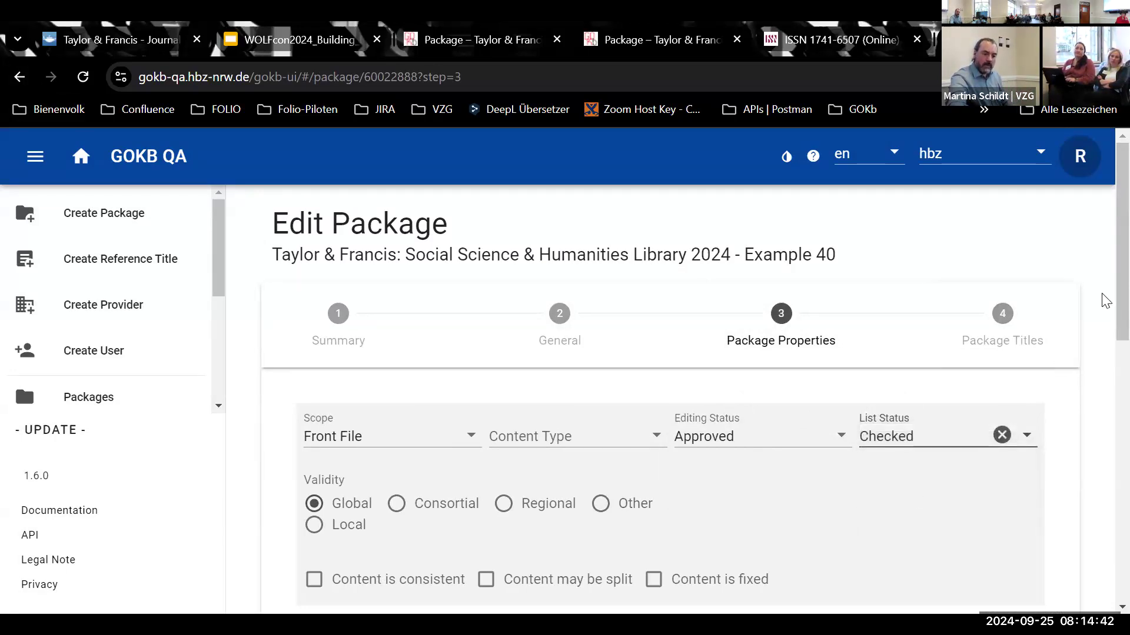
Step: Proceed through the remaining package sections, submit the package edits and confirm the changes
{"action": "left_click_drag", "start_coordinate": [1122, 306], "coordinate": [1121, 500]}
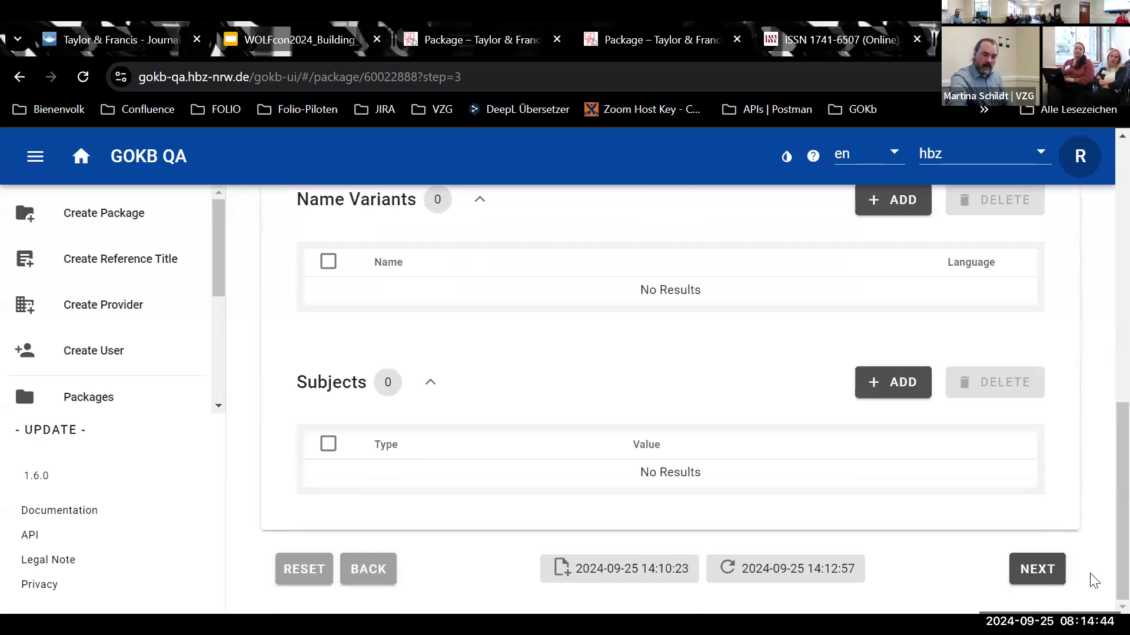
{"action": "left_click", "coordinate": [1037, 569]}
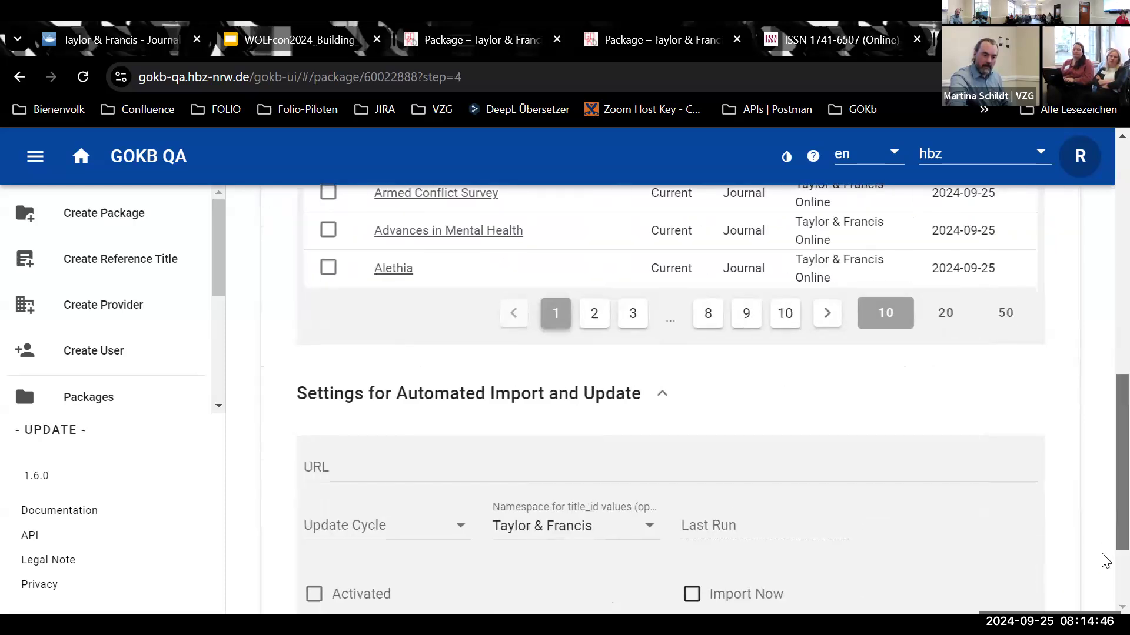
{"action": "left_click", "coordinate": [1039, 570]}
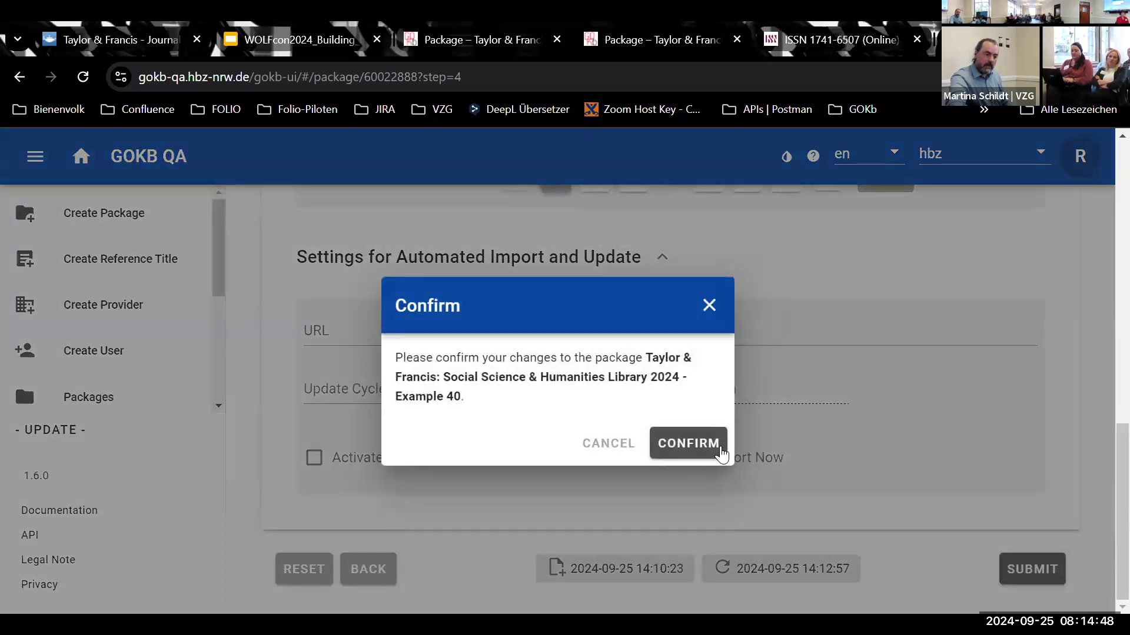
{"action": "left_click", "coordinate": [688, 443]}
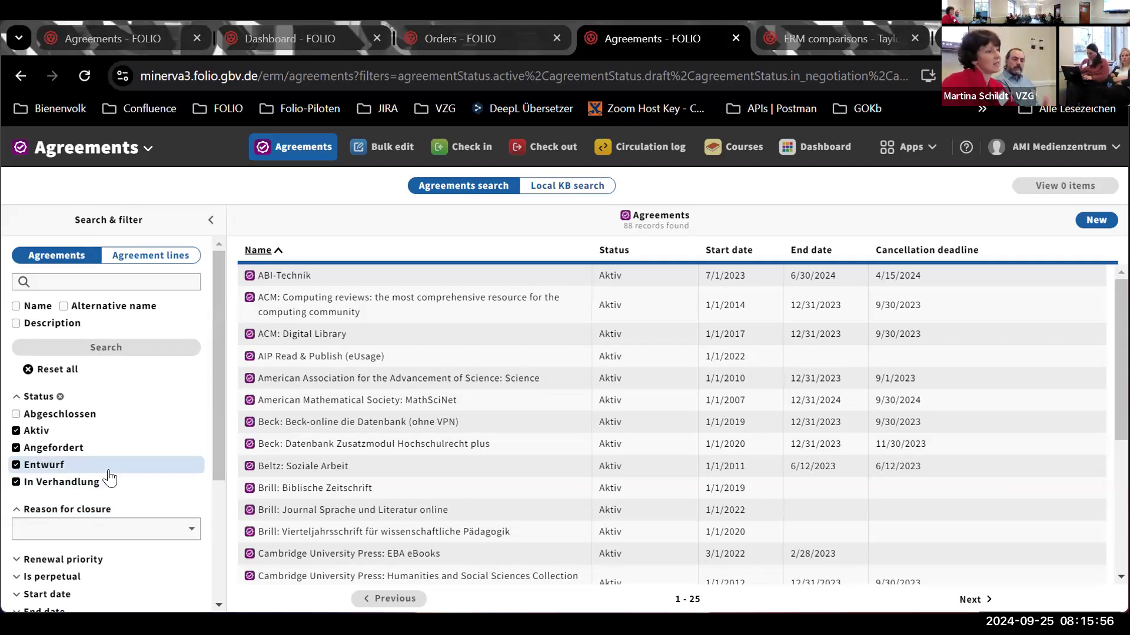
Step: Switch to FOLIO's Agreements app and try to search the agreements for "taylor"
{"action": "left_click", "coordinate": [76, 284]}
{"action": "type", "text": "taylor"}
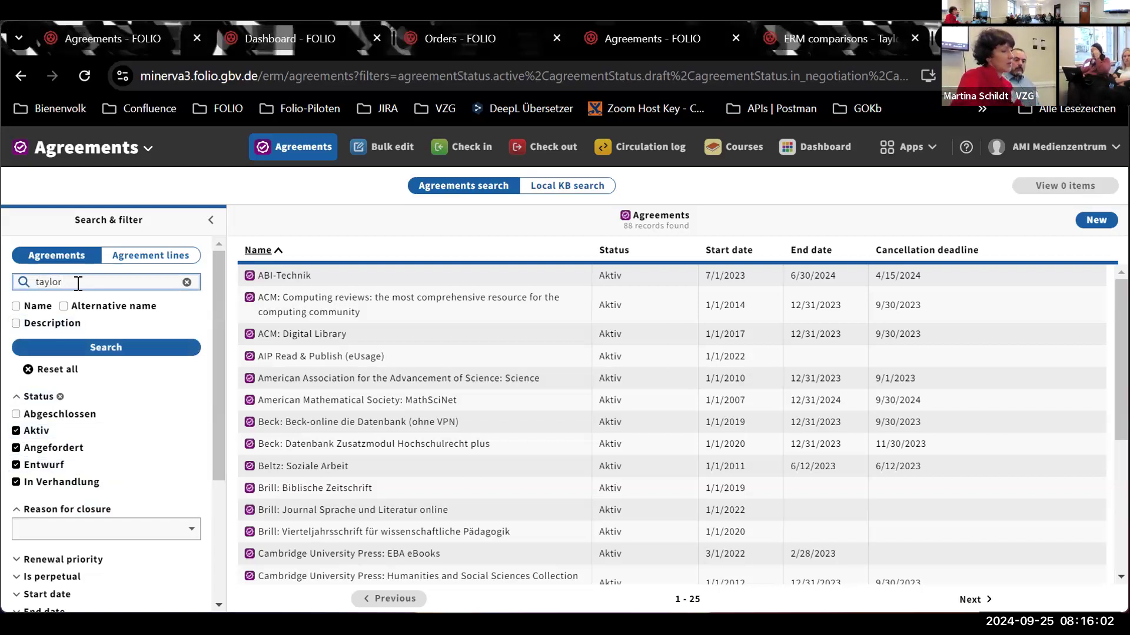
{"action": "key", "text": "Return"}
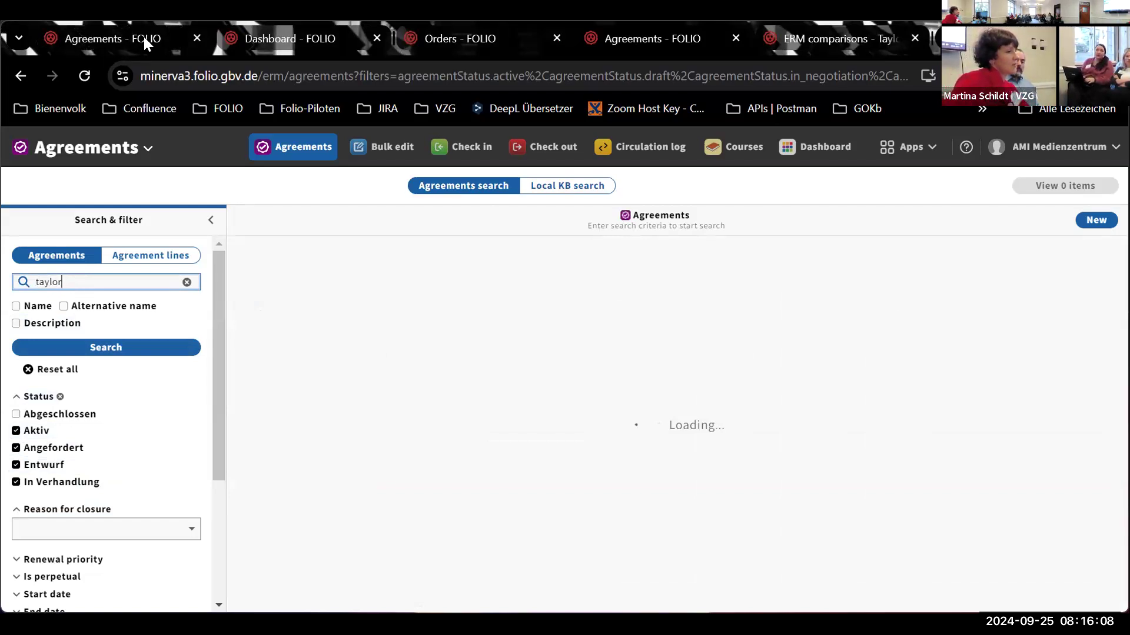
{"action": "mouse_move", "coordinate": [142, 34]}
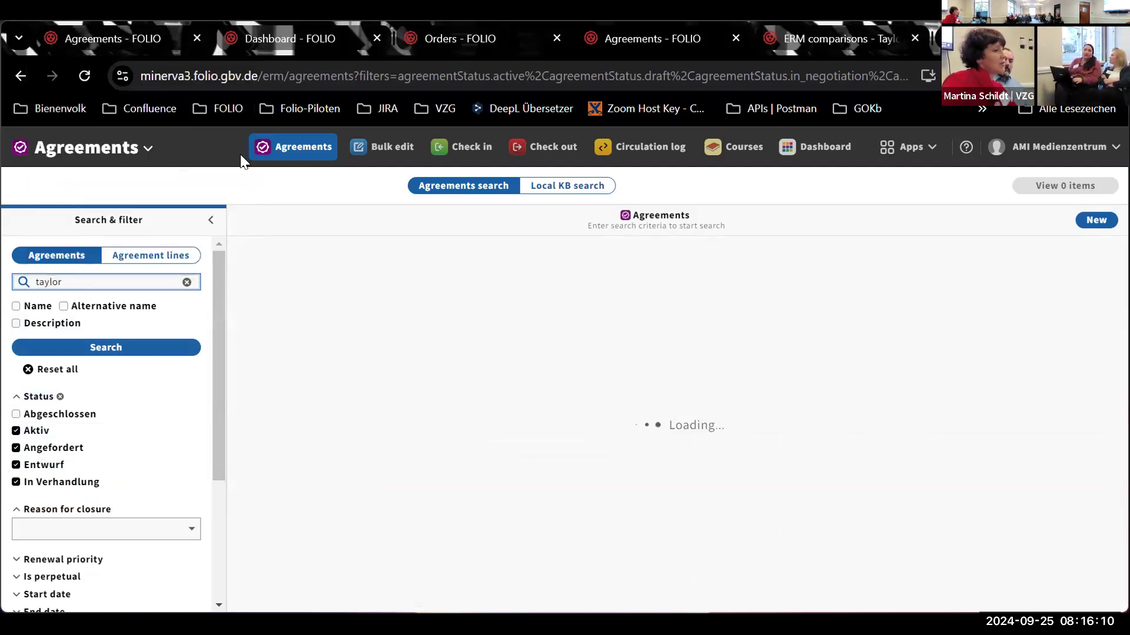
{"action": "left_click", "coordinate": [187, 283]}
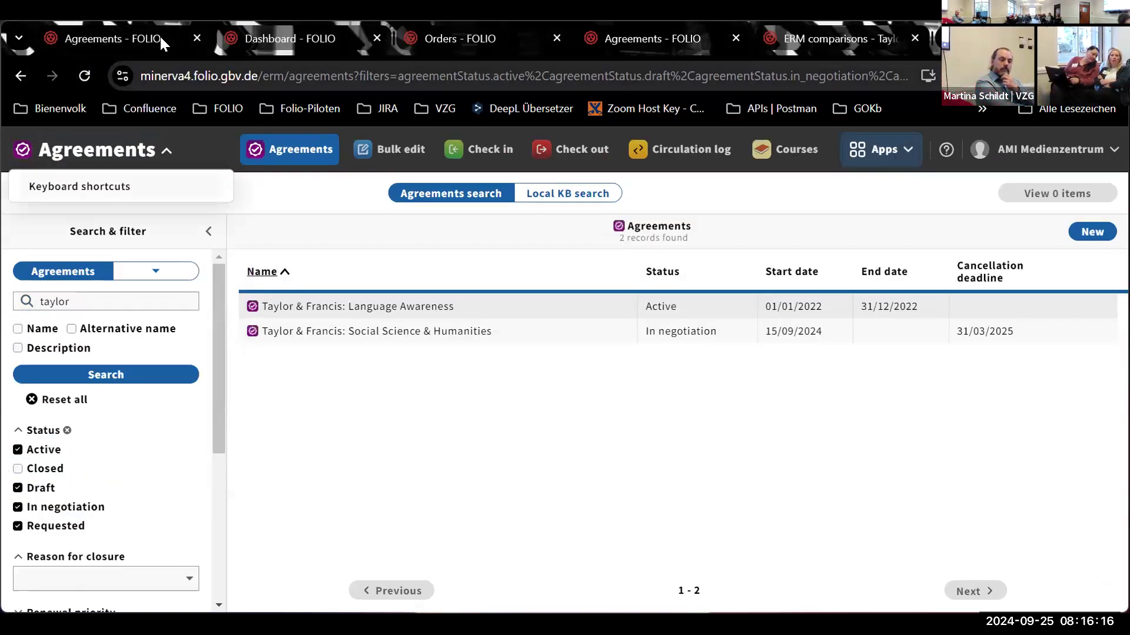
Step: On the minerva4 FOLIO system, open the agreement Taylor & Francis: Social Science & Humanities and examine its status, period and record sections
{"action": "left_click", "coordinate": [146, 71]}
{"action": "double_click", "coordinate": [179, 74]}
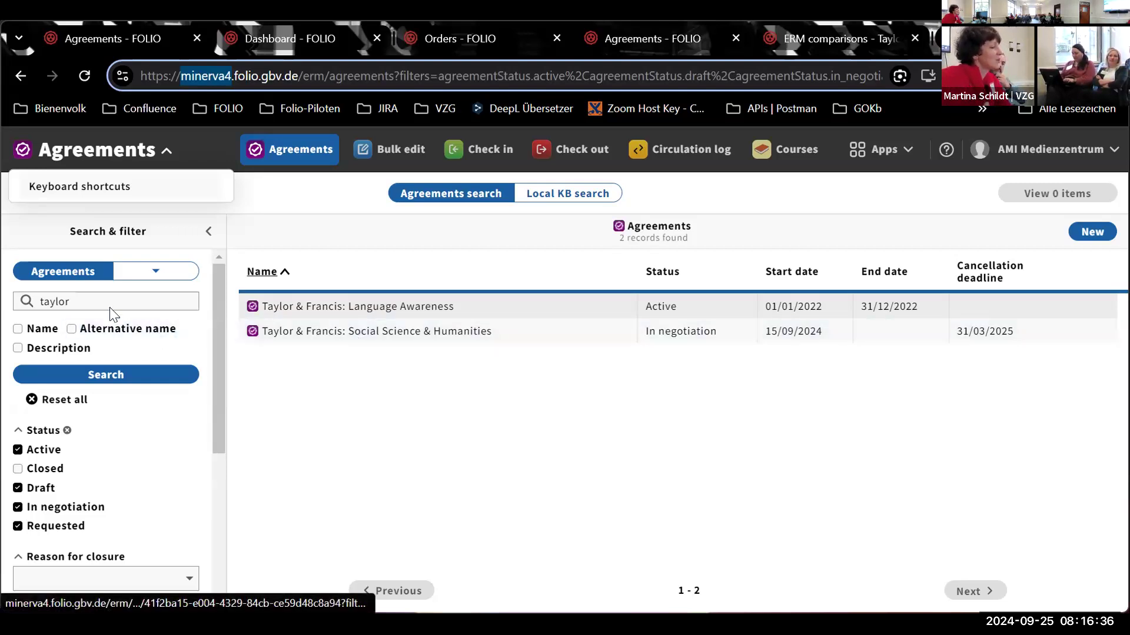
{"action": "left_click", "coordinate": [362, 332]}
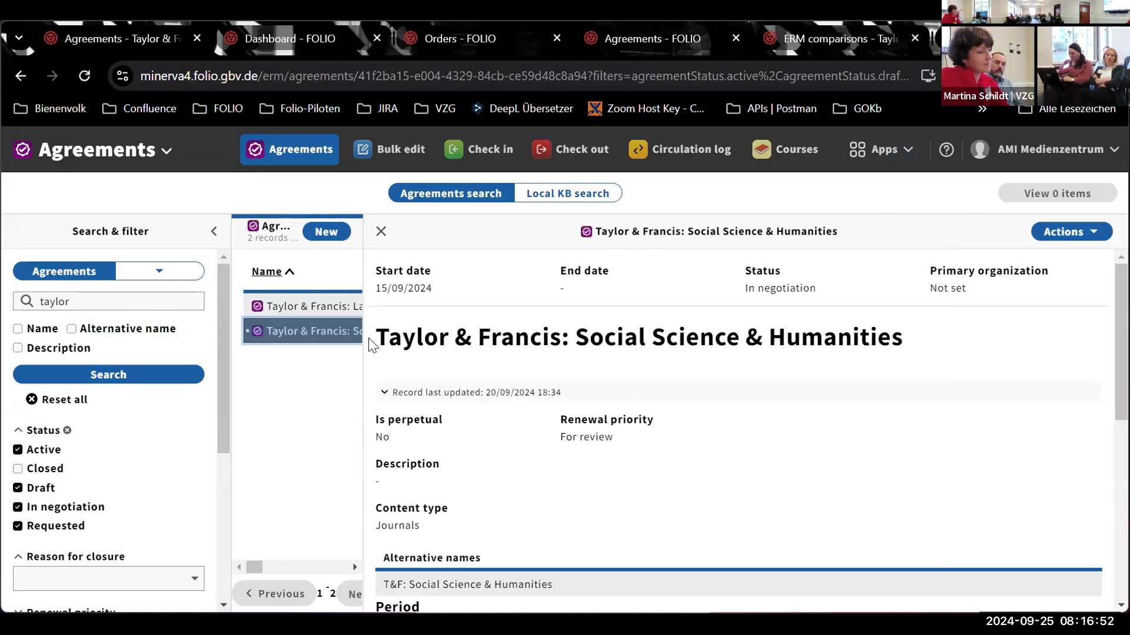
{"action": "left_click_drag", "start_coordinate": [744, 288], "coordinate": [821, 298]}
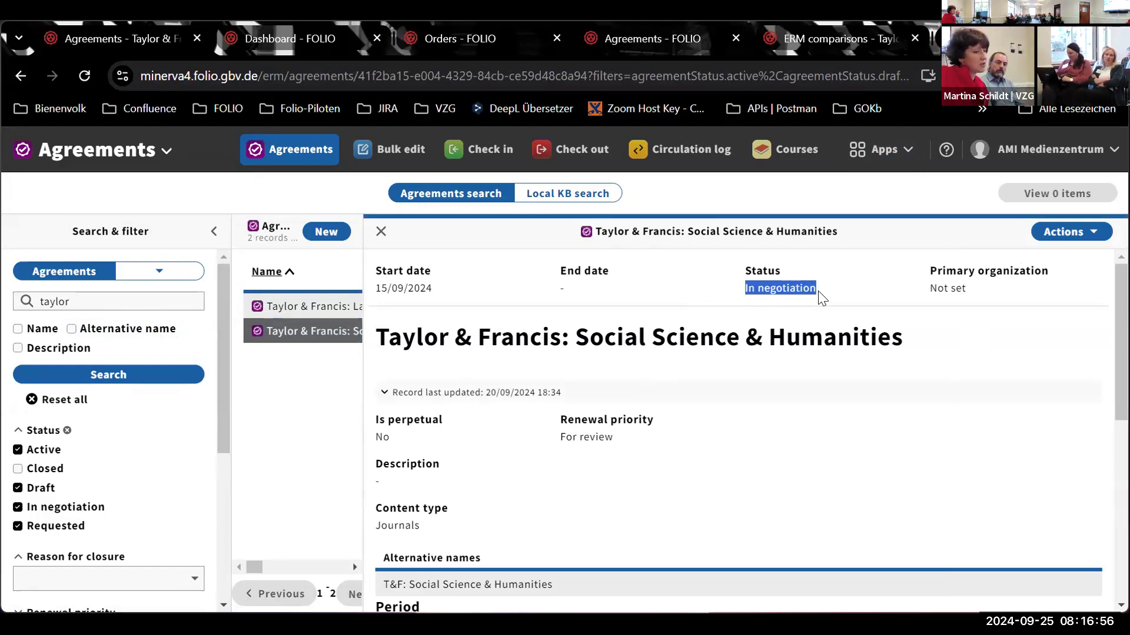
{"action": "scroll", "coordinate": [1121, 341], "scroll_direction": "down", "scroll_amount": 4}
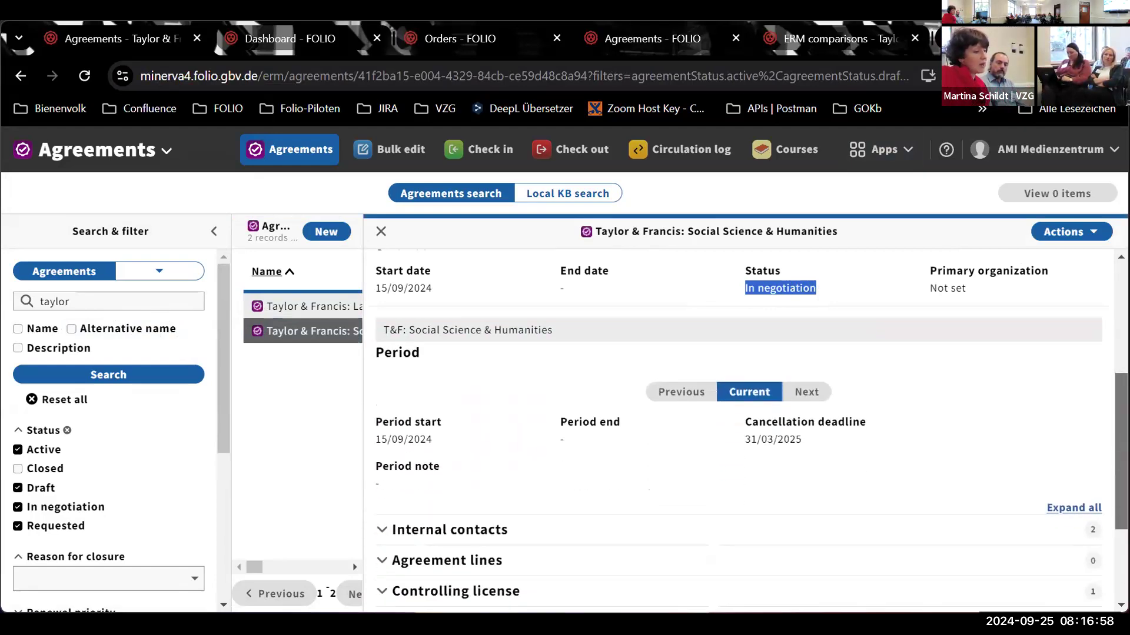
{"action": "scroll", "coordinate": [958, 479], "scroll_direction": "down", "scroll_amount": 1}
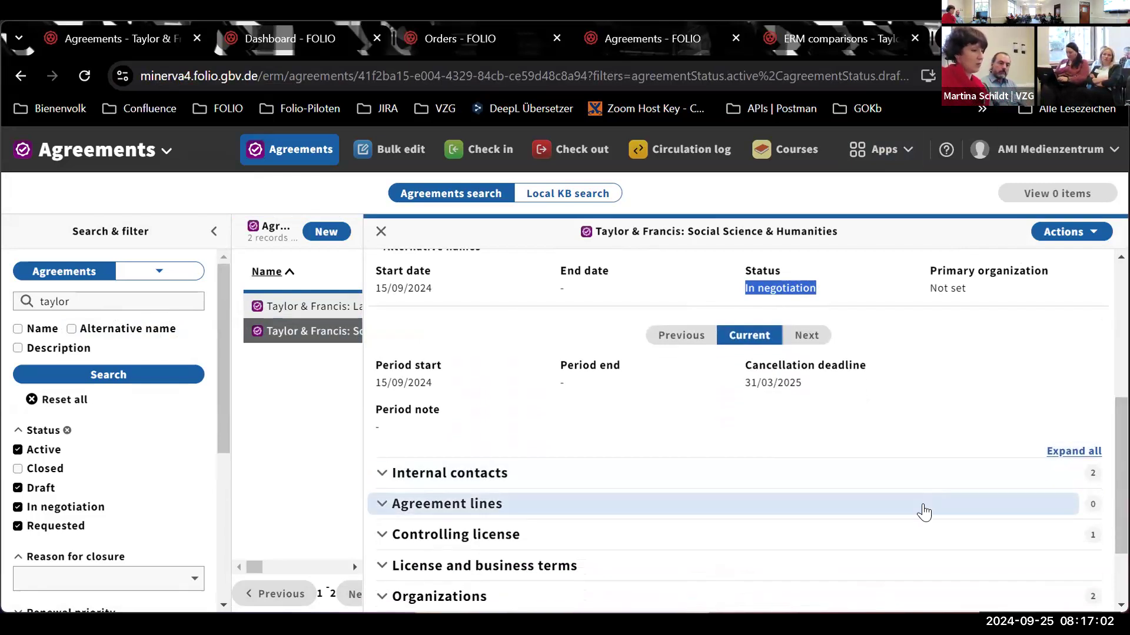
{"action": "scroll", "coordinate": [1121, 412], "scroll_direction": "up", "scroll_amount": 2}
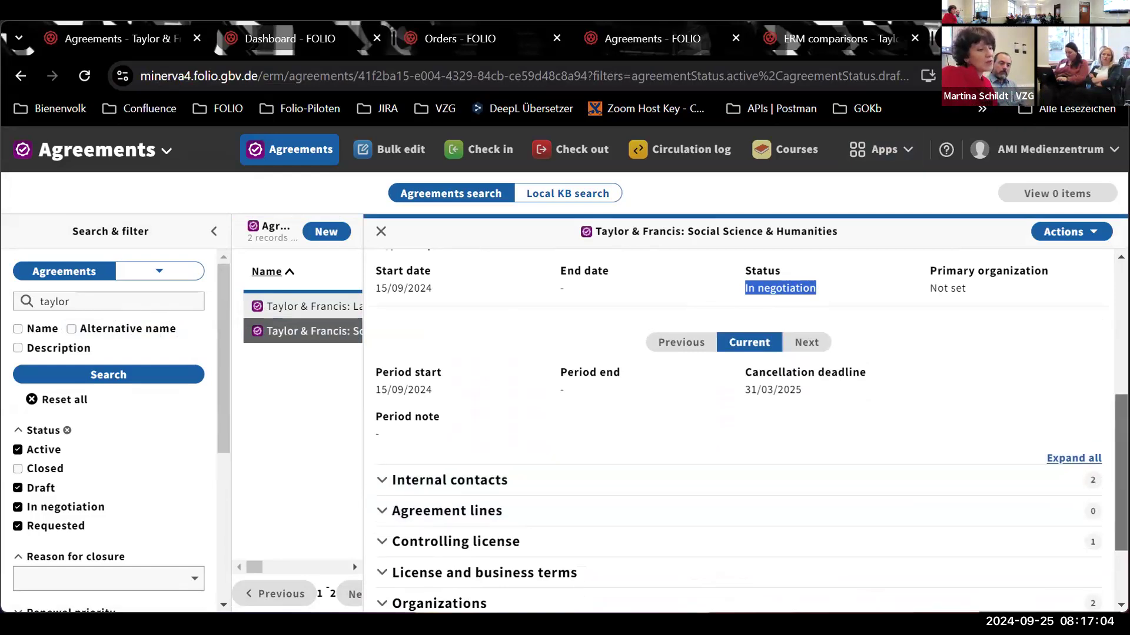
{"action": "scroll", "coordinate": [1121, 412], "scroll_direction": "up", "scroll_amount": 1}
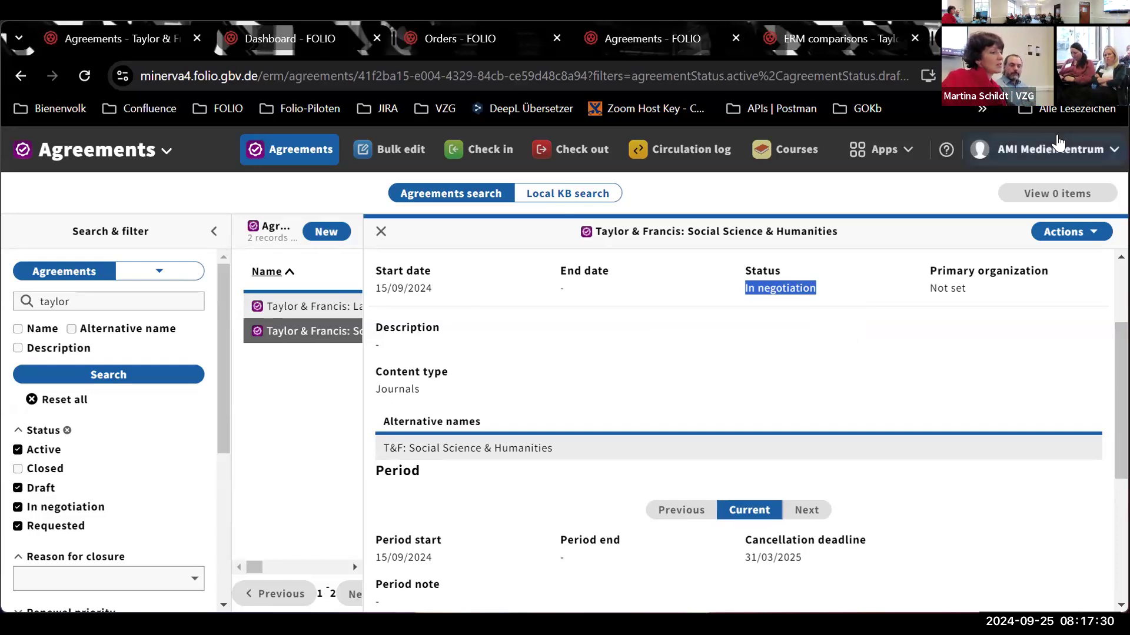
Step: From the FOLIO Dashboard, go to the Agreements Local KB and search packages for "taylor" with the status Current
{"action": "key", "text": "ctrl+Tab"}
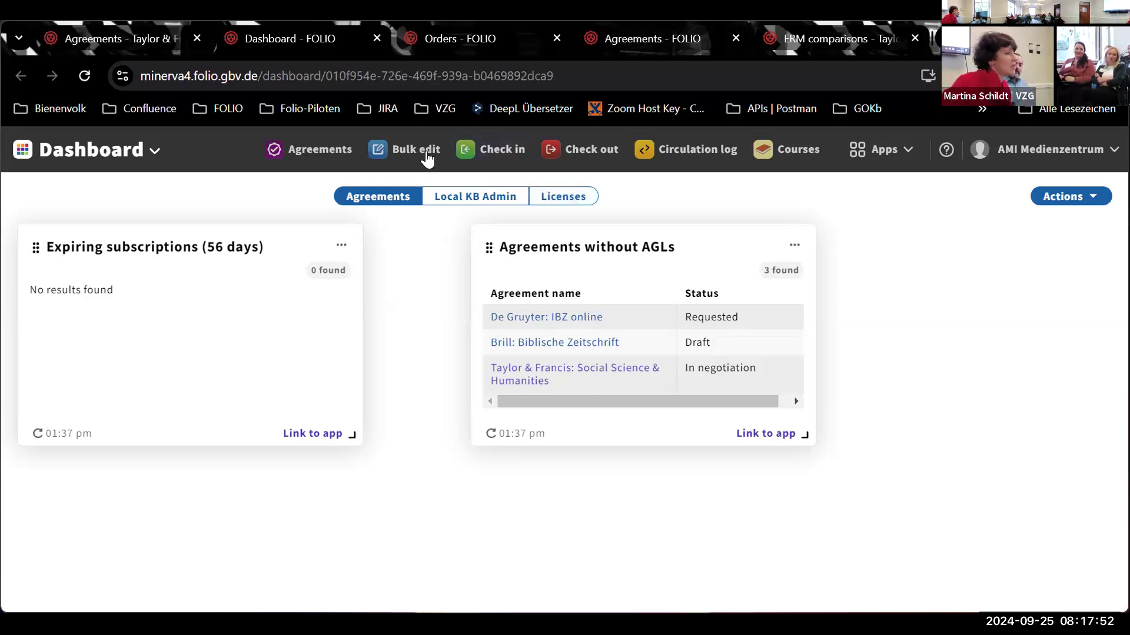
{"action": "left_click", "coordinate": [324, 145]}
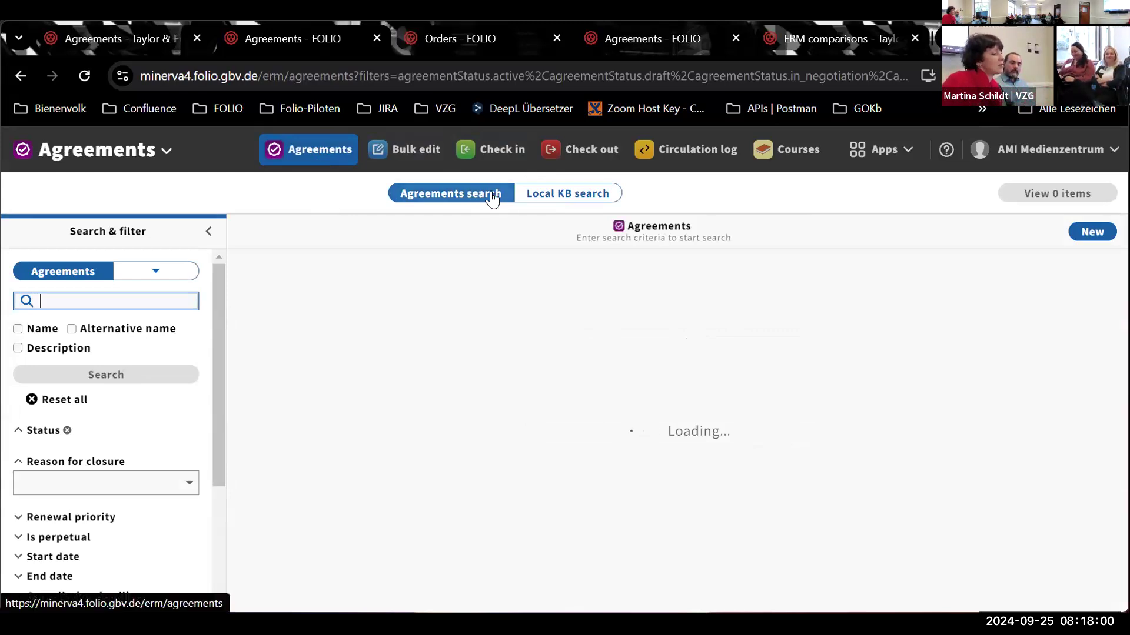
{"action": "left_click", "coordinate": [572, 203]}
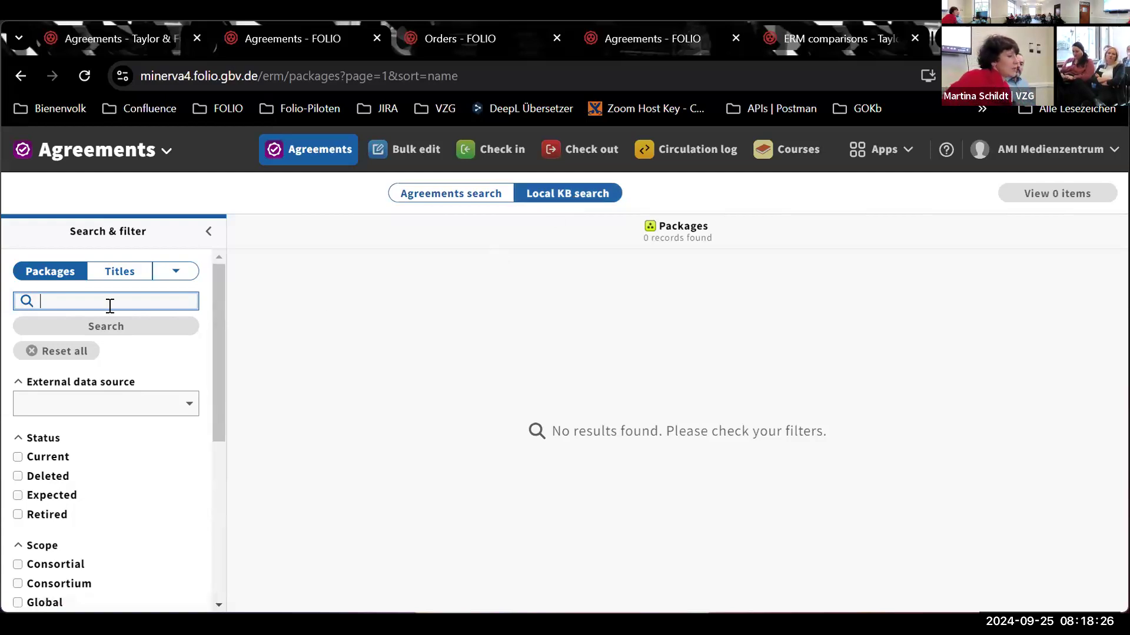
{"action": "type", "text": "taylor"}
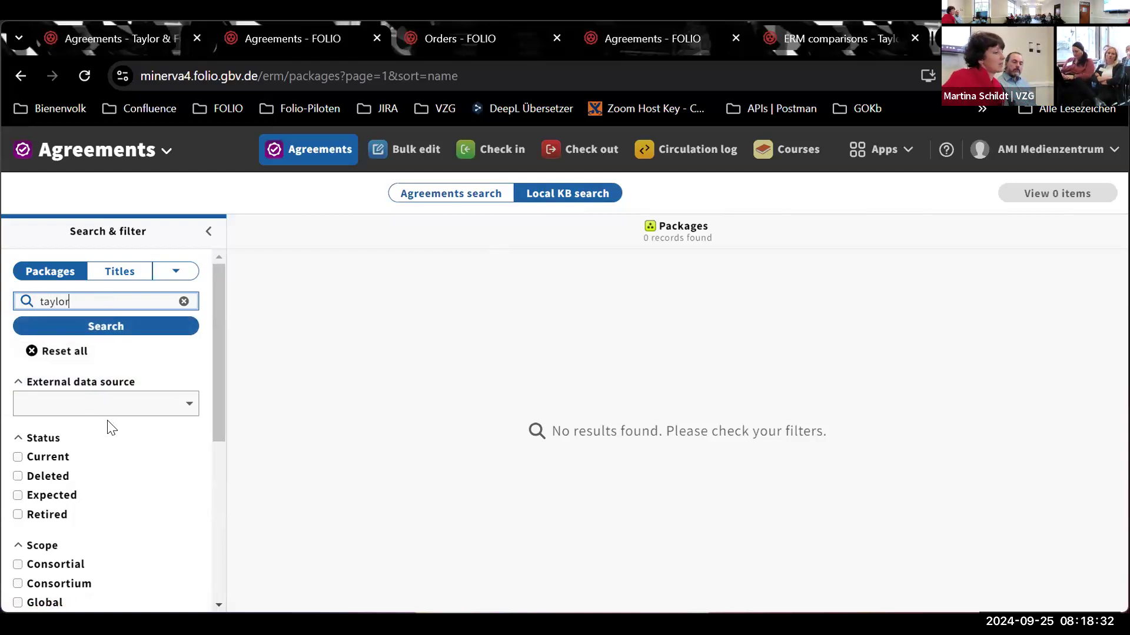
{"action": "left_click", "coordinate": [86, 464]}
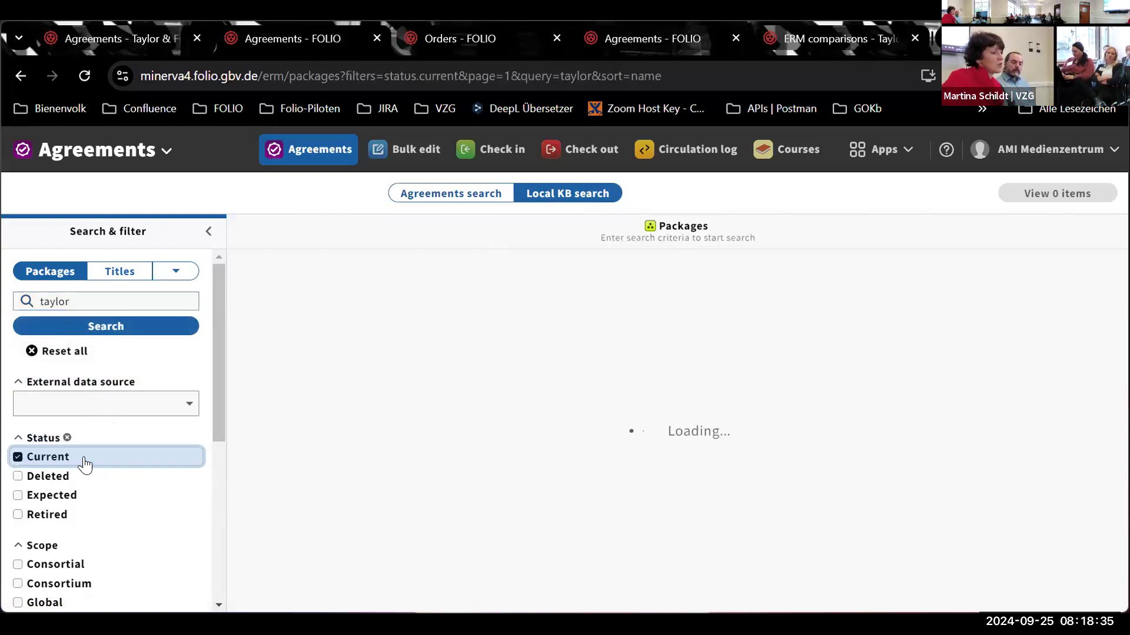
{"action": "left_click", "coordinate": [145, 331]}
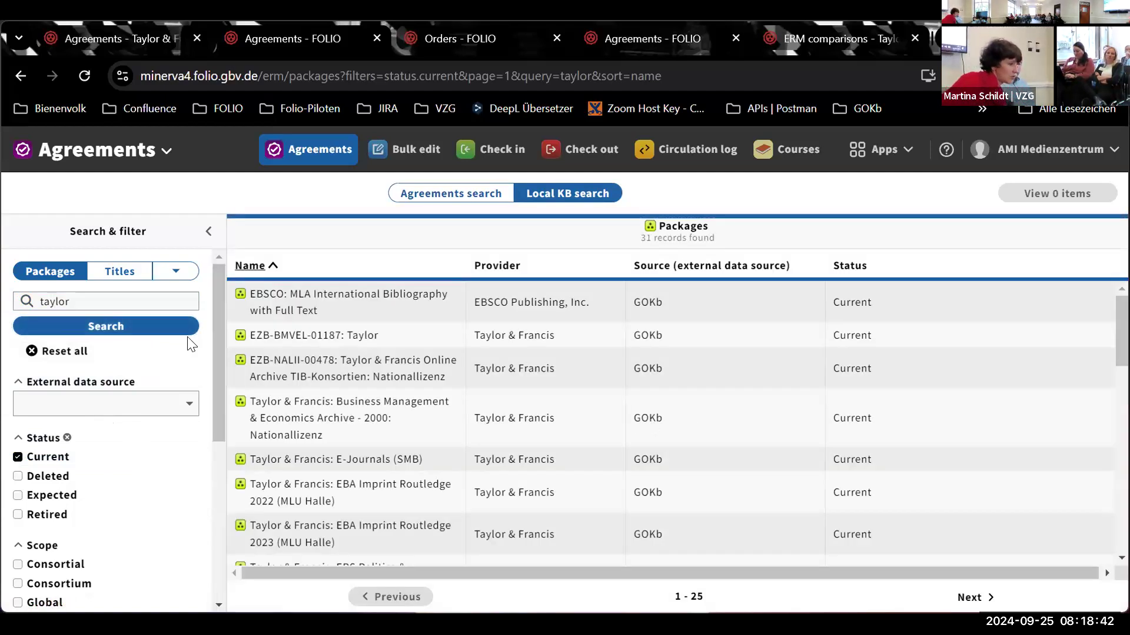
{"action": "left_click", "coordinate": [131, 327]}
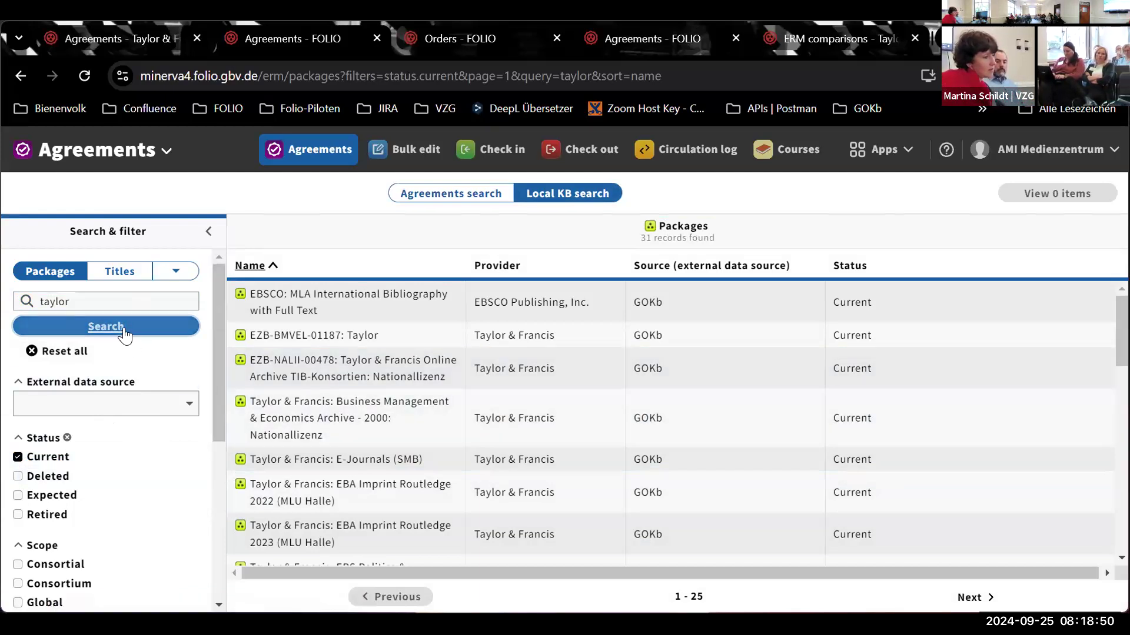
{"action": "left_click", "coordinate": [125, 335]}
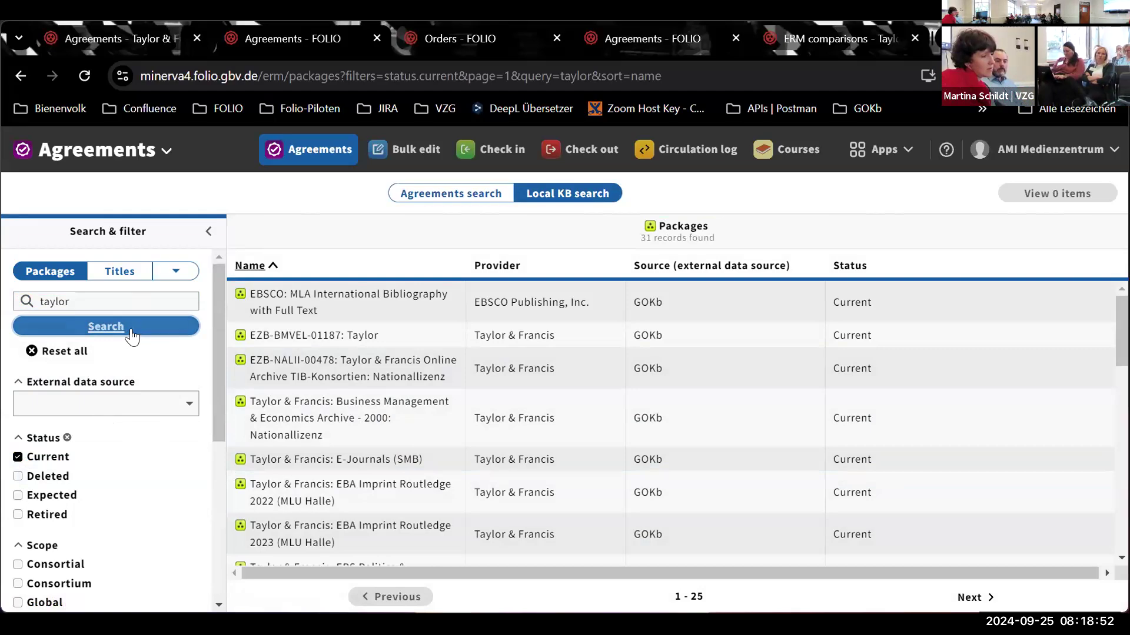
{"action": "scroll", "coordinate": [1013, 372], "scroll_direction": "down", "scroll_amount": 3}
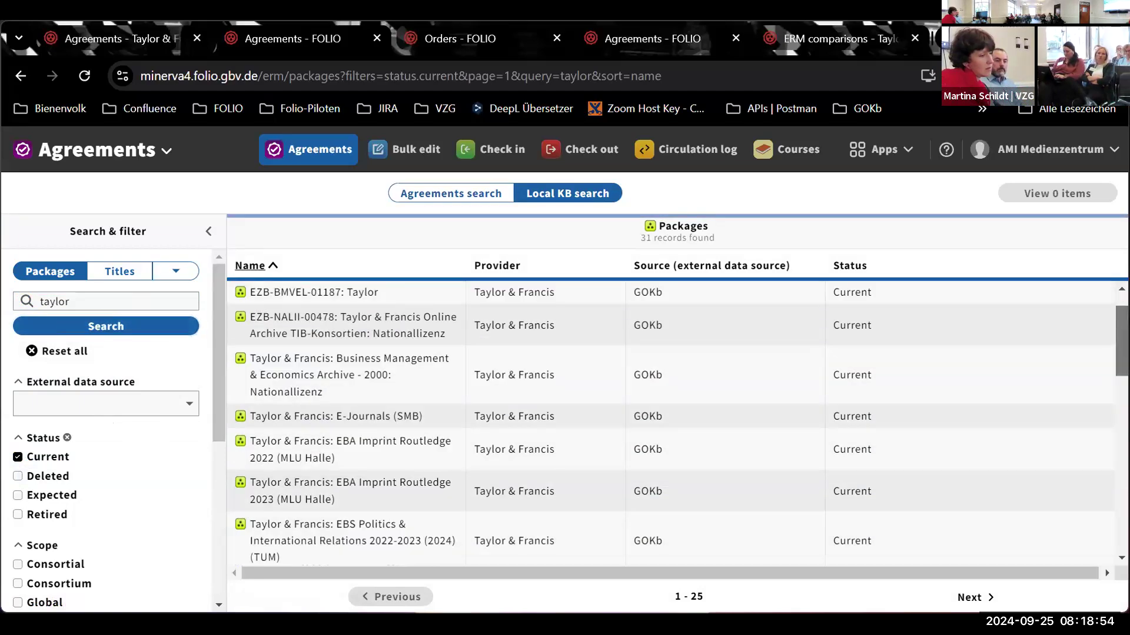
Step: Narrow the package search to "taylor social"
{"action": "left_click", "coordinate": [168, 301]}
{"action": "type", "text": "social"}
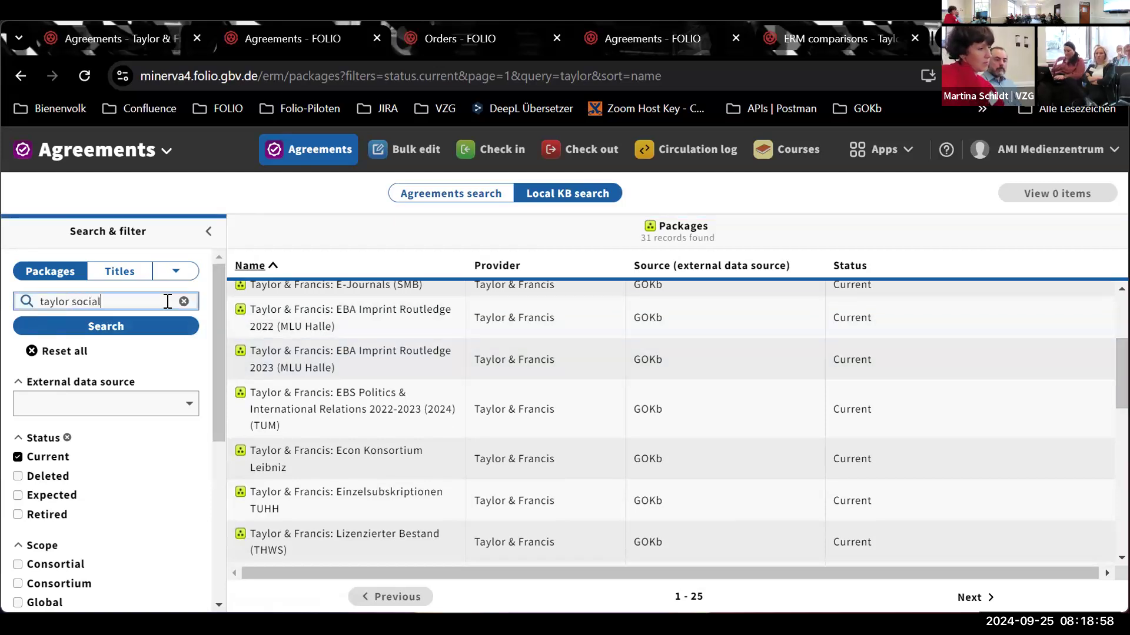
{"action": "key", "text": "Return"}
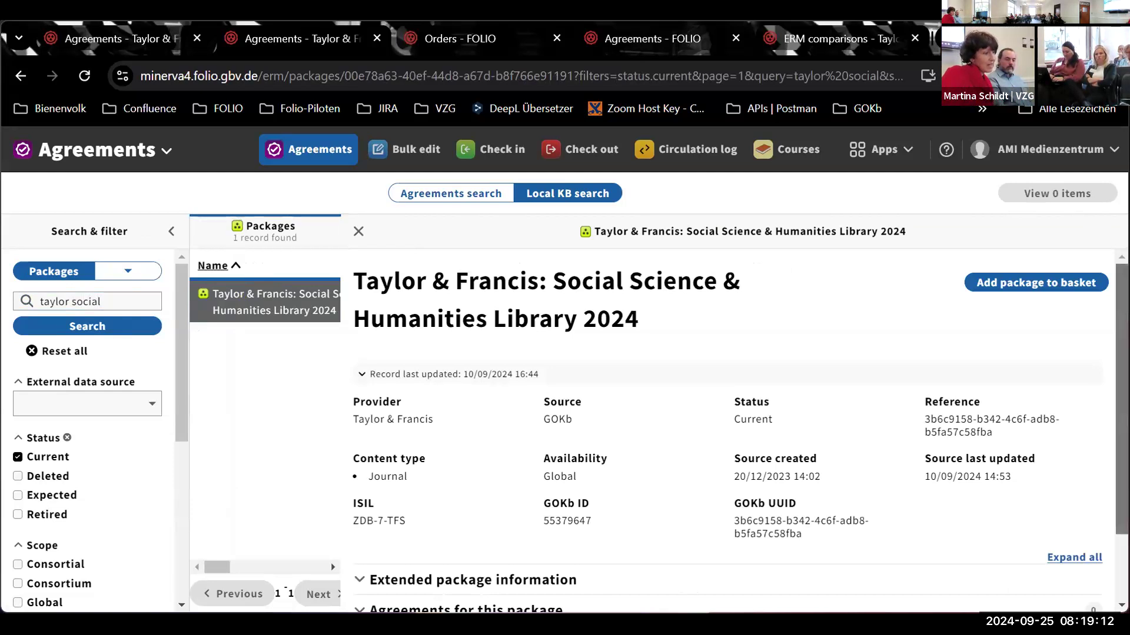
Step: Examine the provider, source, status, content type and availability of the package Taylor & Francis: Social Science & Humanities Library 2024
{"action": "left_click", "coordinate": [889, 323]}
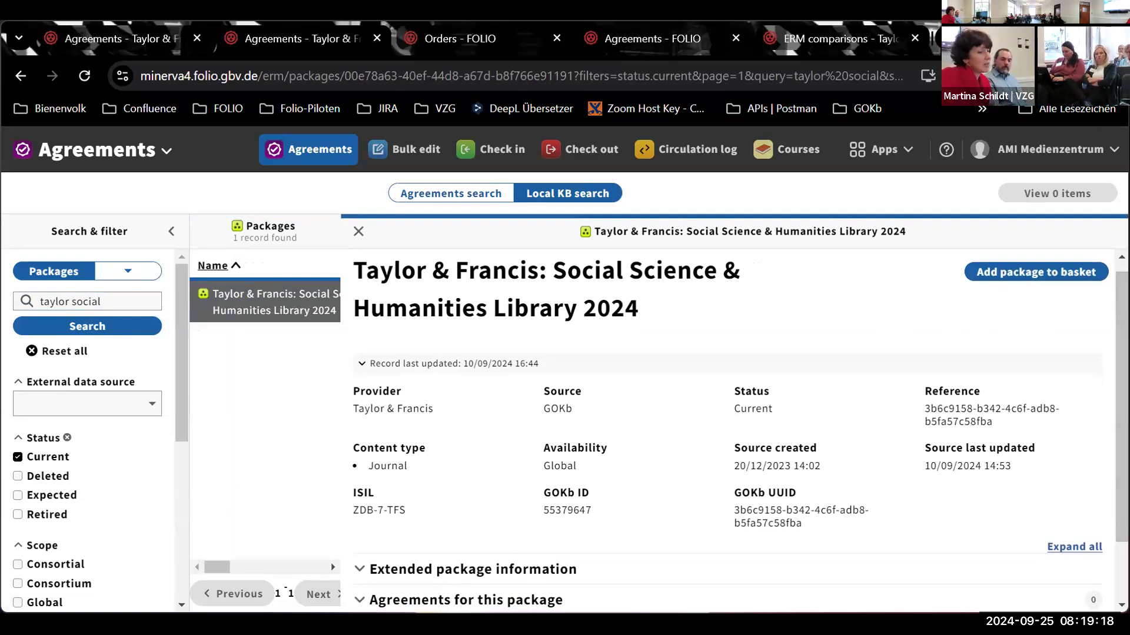
{"action": "scroll", "coordinate": [740, 436], "scroll_direction": "down", "scroll_amount": 2}
{"action": "scroll", "coordinate": [728, 440], "scroll_direction": "down", "scroll_amount": 1}
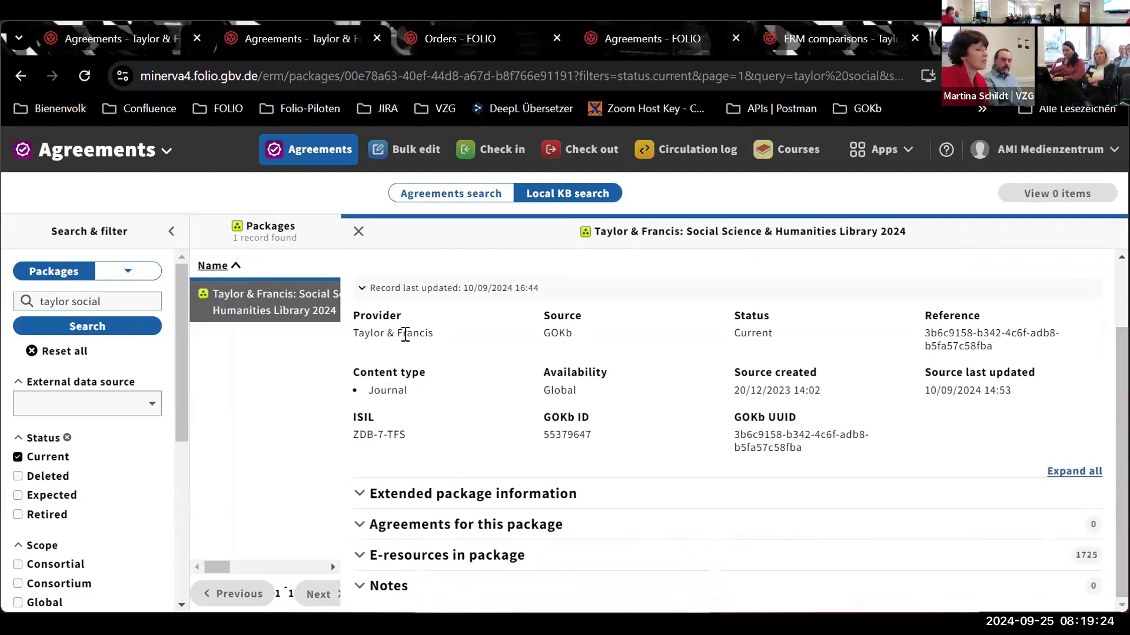
{"action": "left_click_drag", "start_coordinate": [547, 334], "coordinate": [570, 335]}
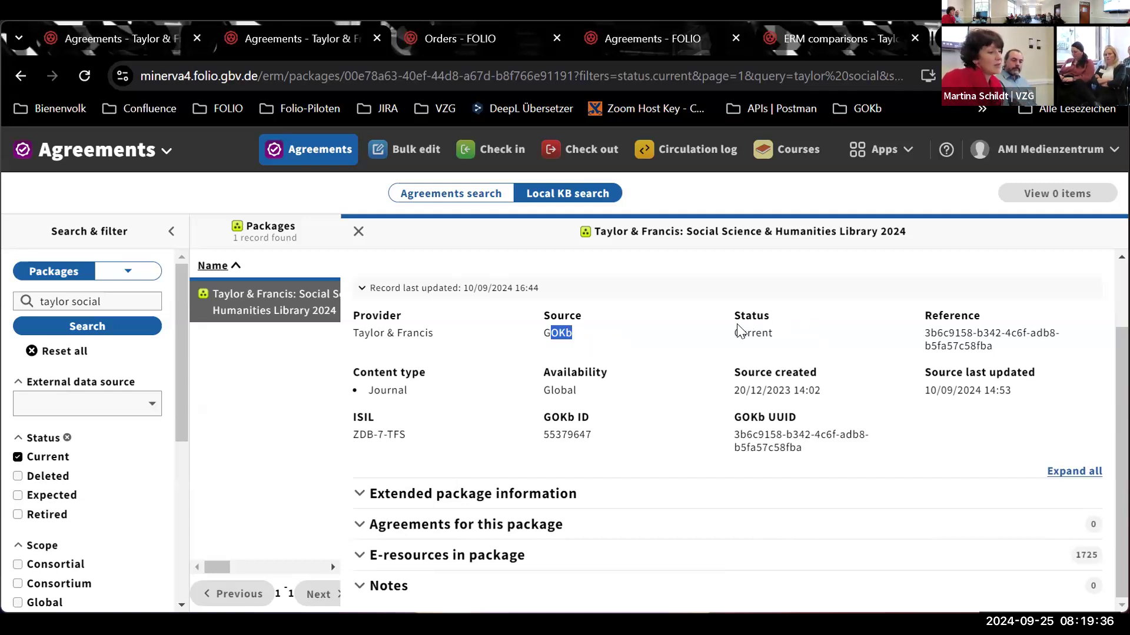
{"action": "left_click", "coordinate": [753, 334]}
{"action": "double_click", "coordinate": [753, 334]}
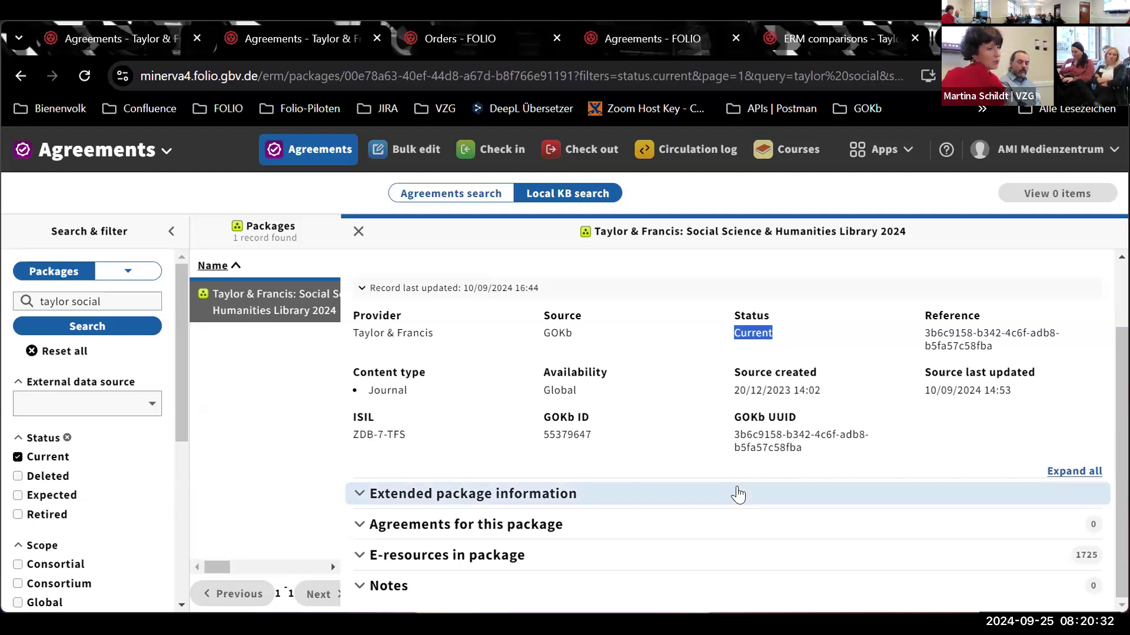
{"action": "left_click", "coordinate": [366, 395]}
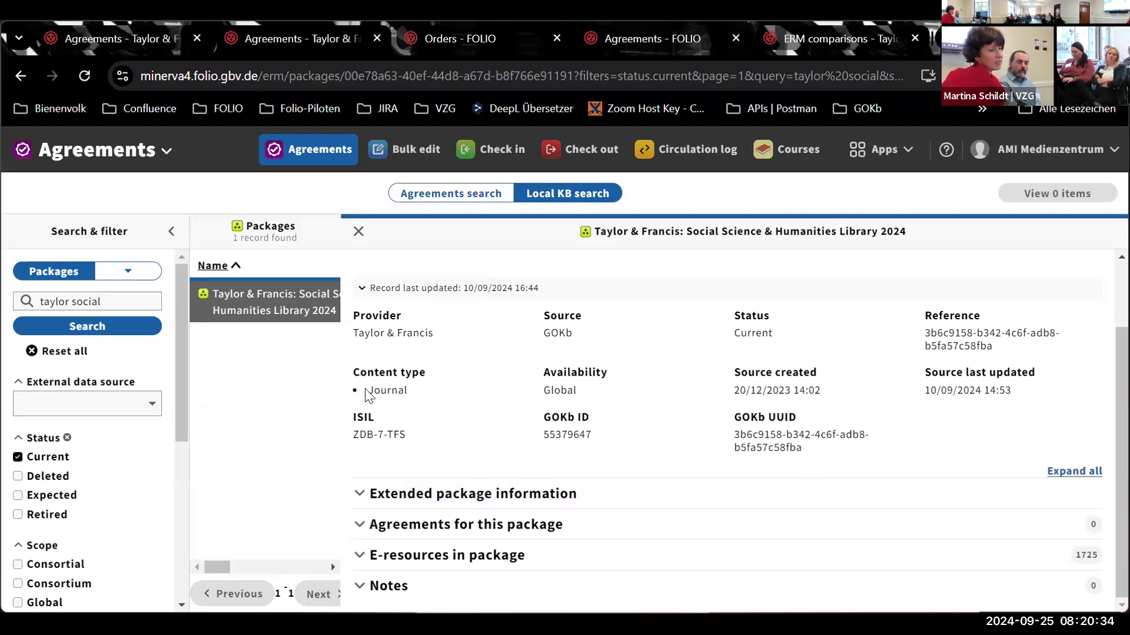
{"action": "double_click", "coordinate": [366, 393]}
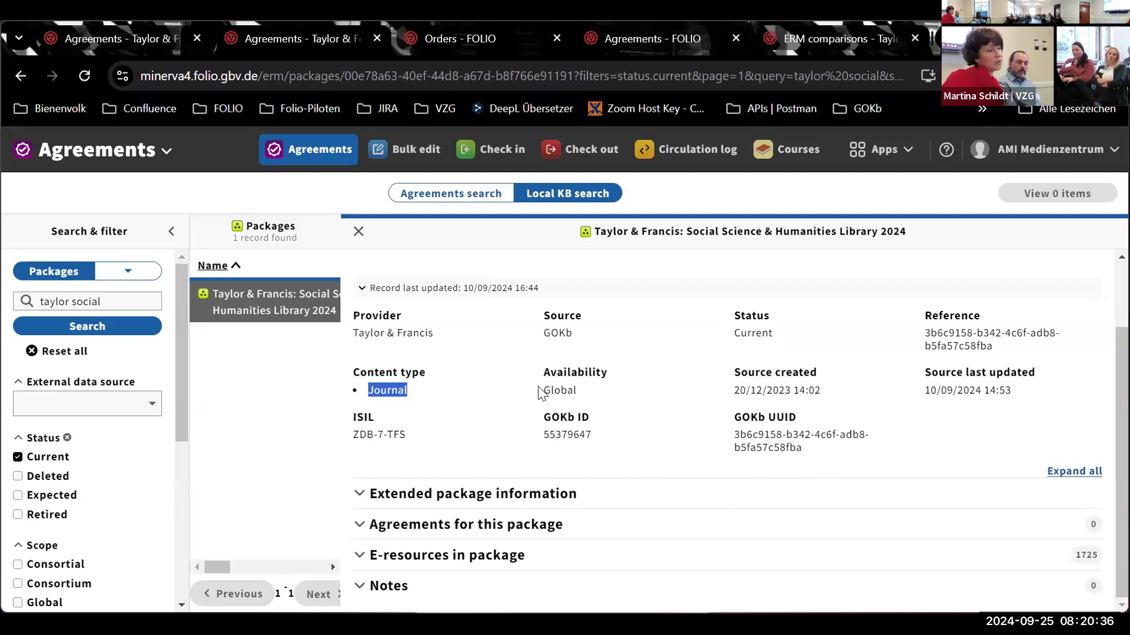
{"action": "left_click", "coordinate": [557, 393]}
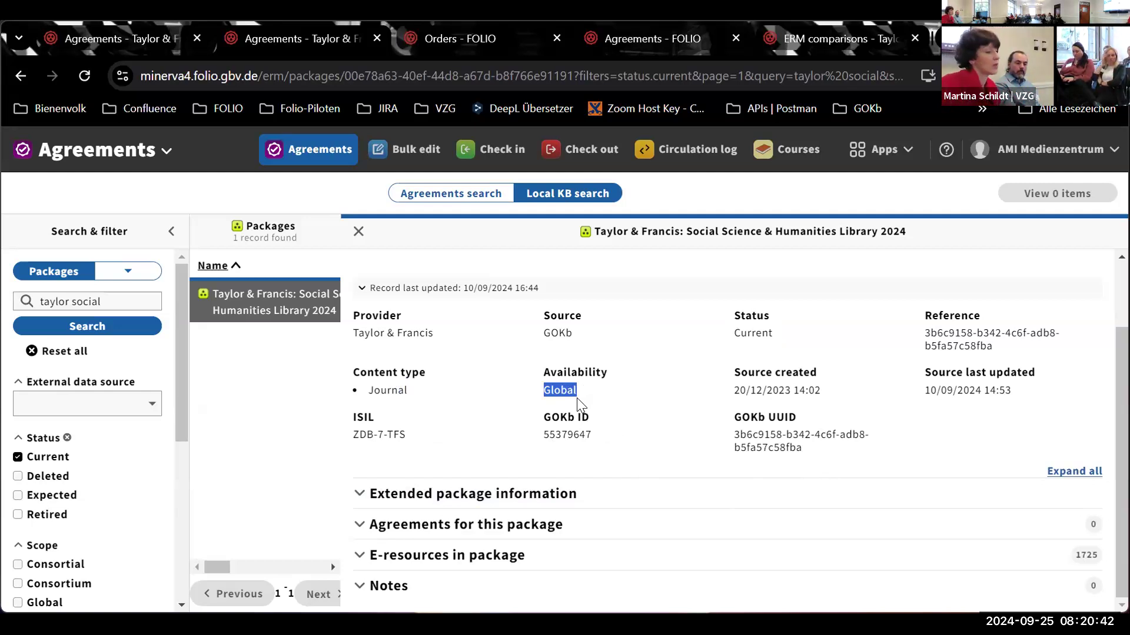
Step: Examine the package's extended information: description, package description URLs, alternative names and identifiers
{"action": "left_click", "coordinate": [591, 492]}
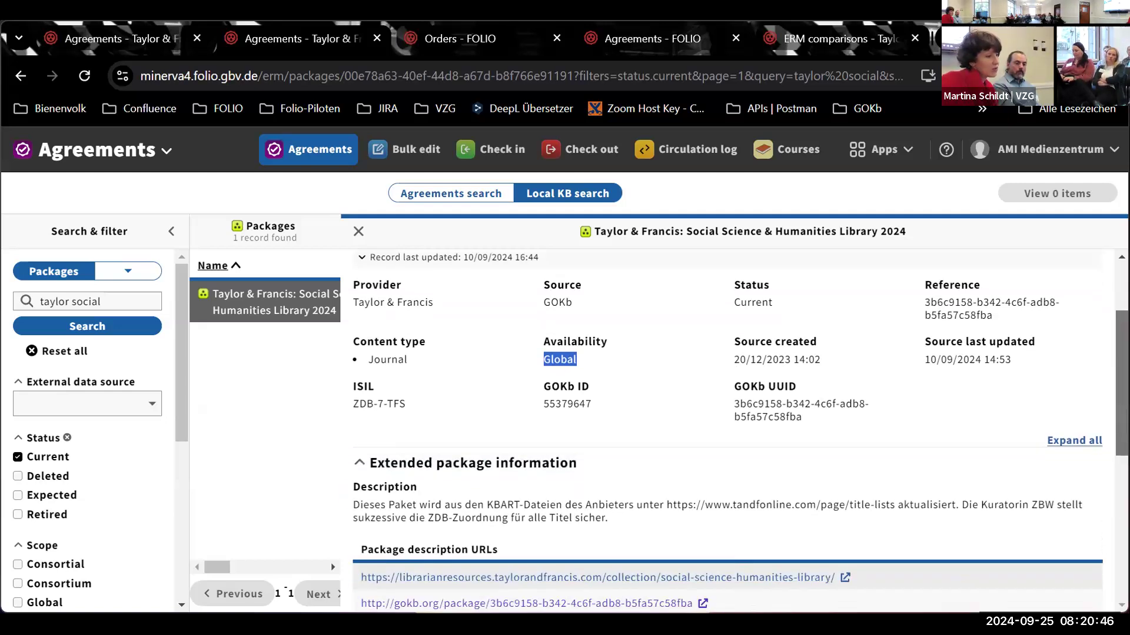
{"action": "scroll", "coordinate": [591, 492], "scroll_direction": "down", "scroll_amount": 2}
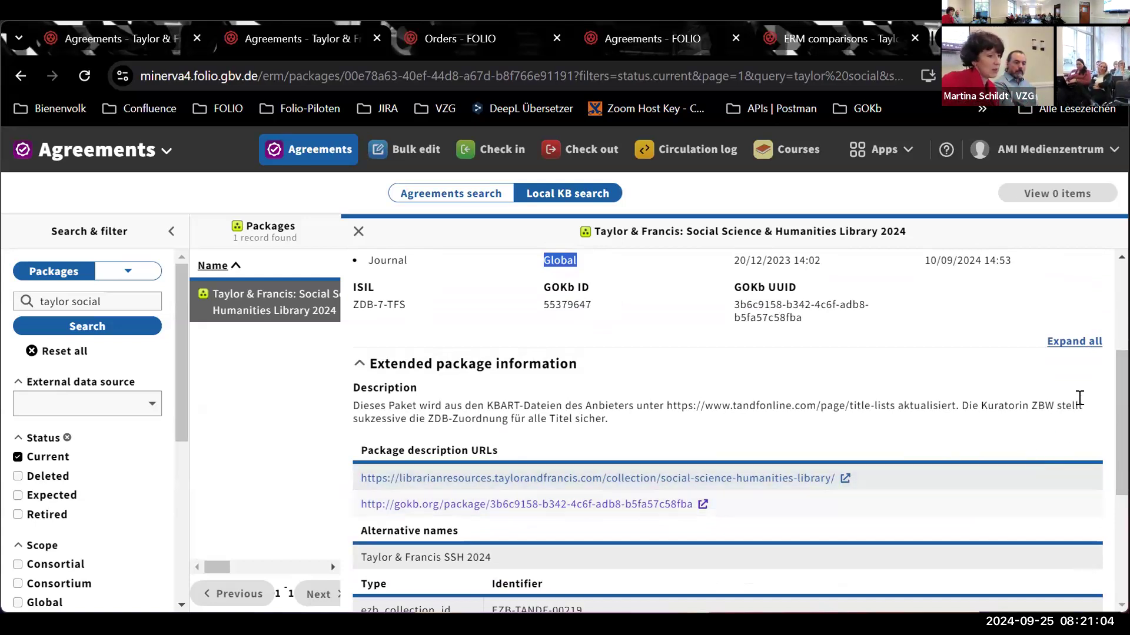
{"action": "scroll", "coordinate": [739, 430], "scroll_direction": "down", "scroll_amount": 4}
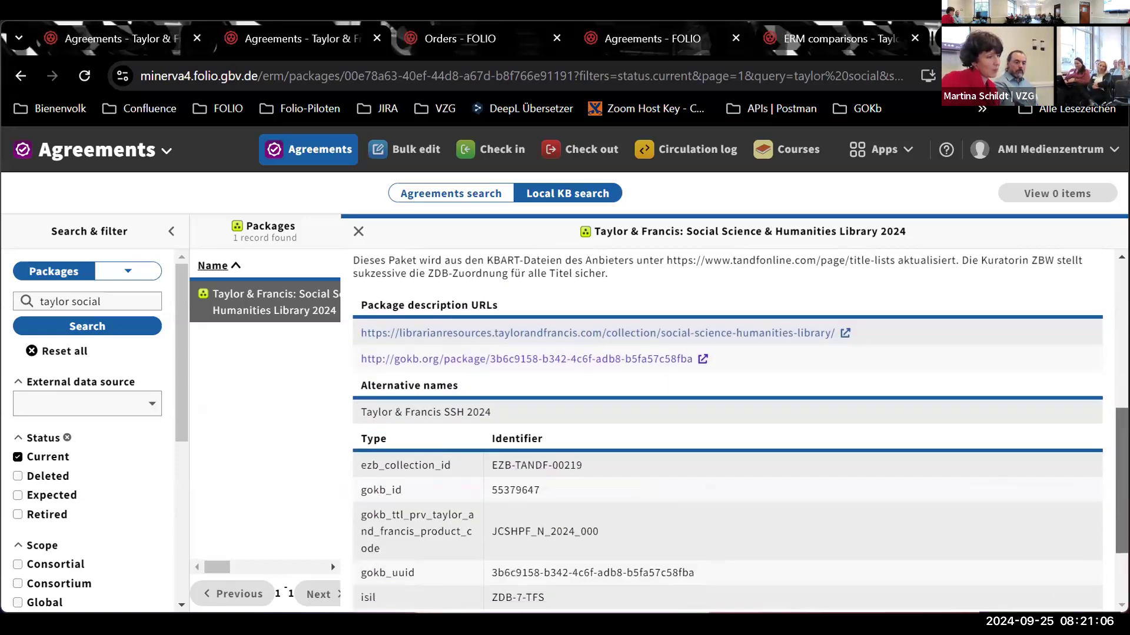
{"action": "scroll", "coordinate": [1048, 546], "scroll_direction": "down", "scroll_amount": 2}
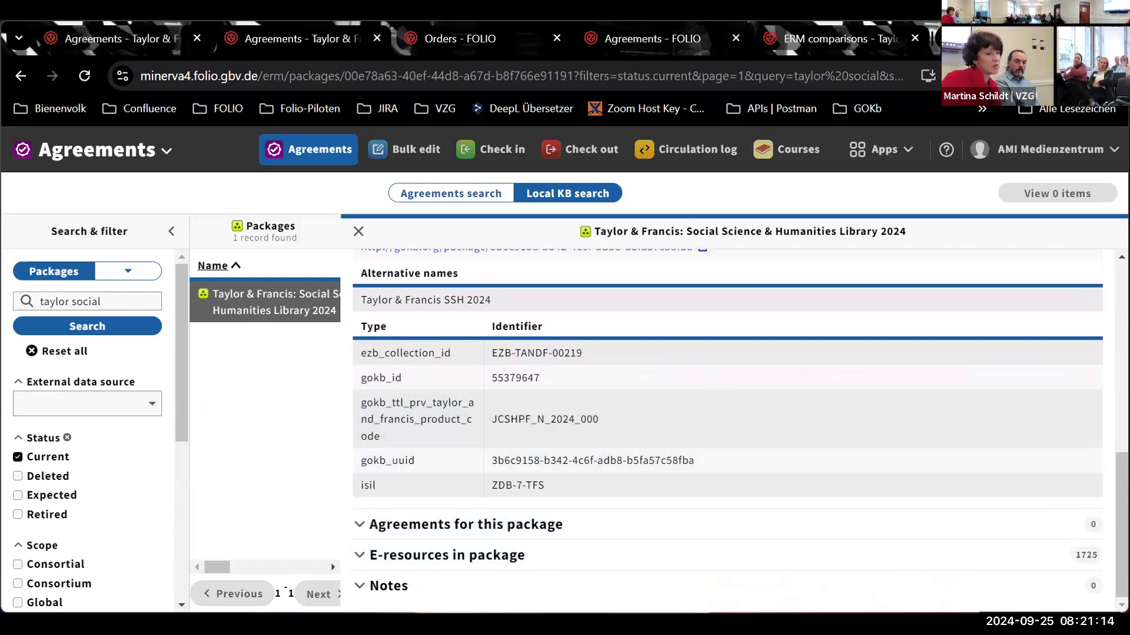
{"action": "scroll", "coordinate": [1015, 459], "scroll_direction": "up", "scroll_amount": 2}
{"action": "scroll", "coordinate": [357, 336], "scroll_direction": "up", "scroll_amount": 5}
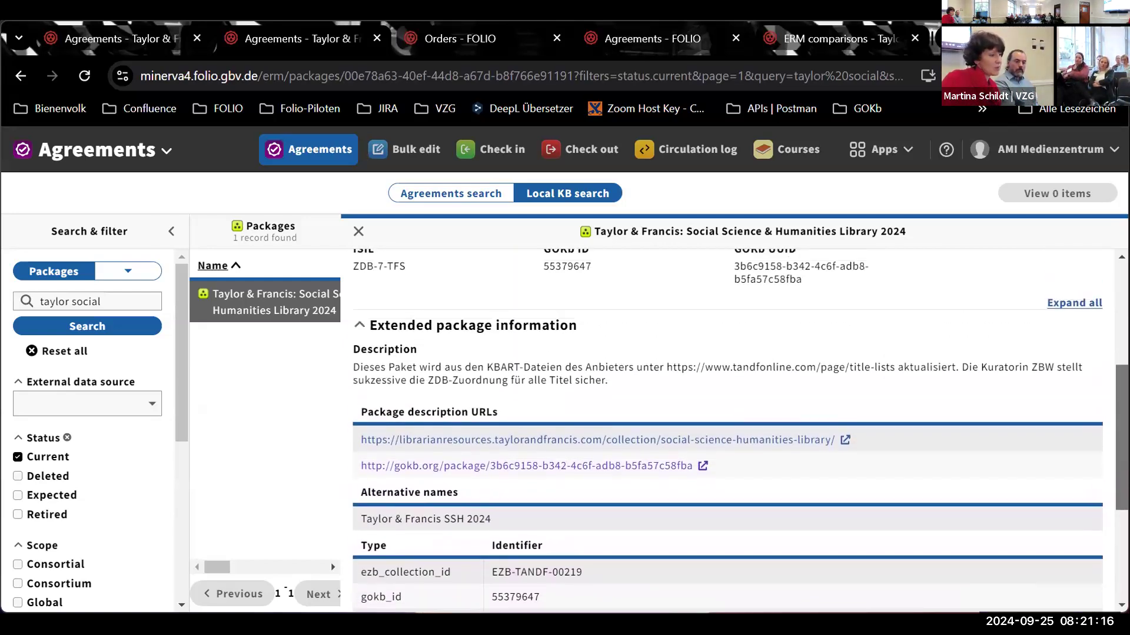
{"action": "left_click", "coordinate": [358, 335]}
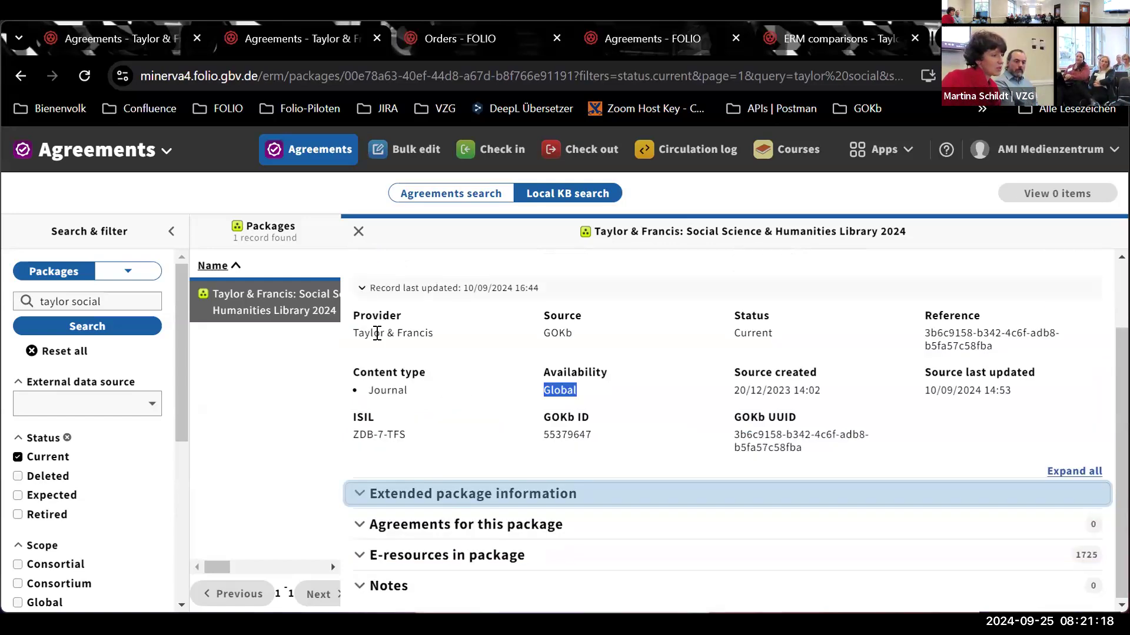
Step: Show the package's current e-resources and open the title "... Annals of the American Association of geographers" in a separate browser tab
{"action": "left_click", "coordinate": [618, 559]}
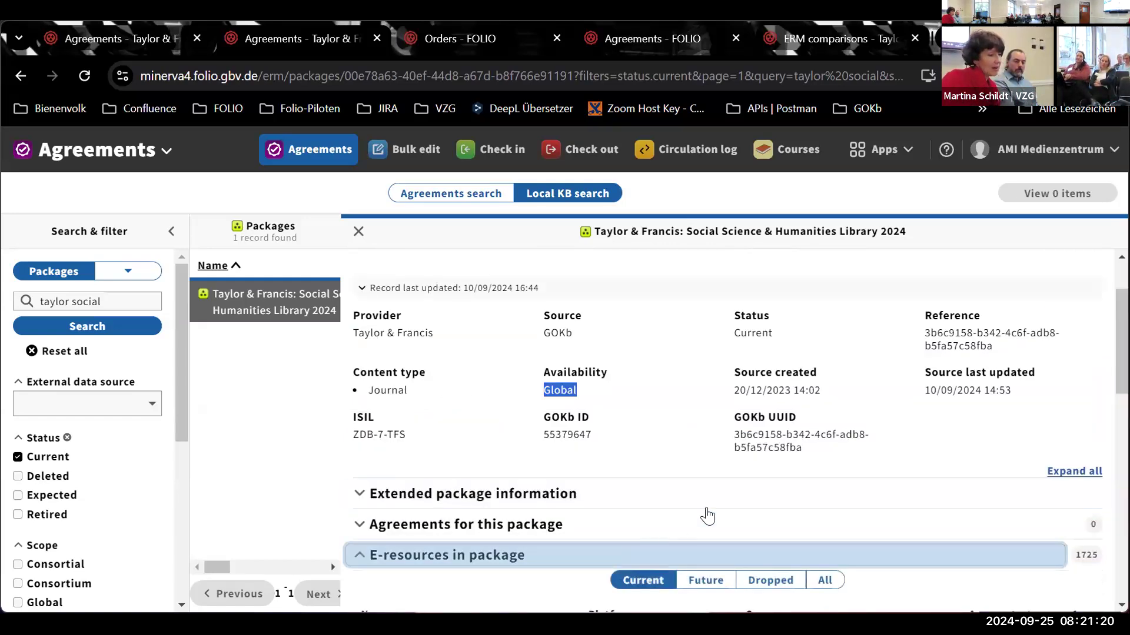
{"action": "scroll", "coordinate": [618, 559], "scroll_direction": "down", "scroll_amount": 5}
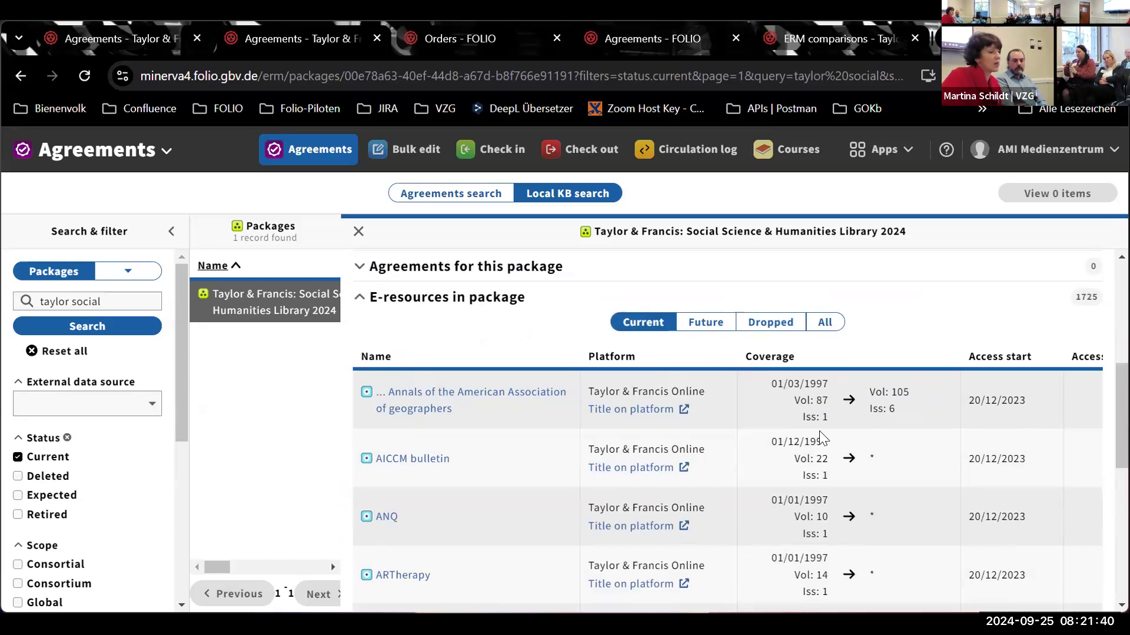
{"action": "right_click", "coordinate": [481, 398]}
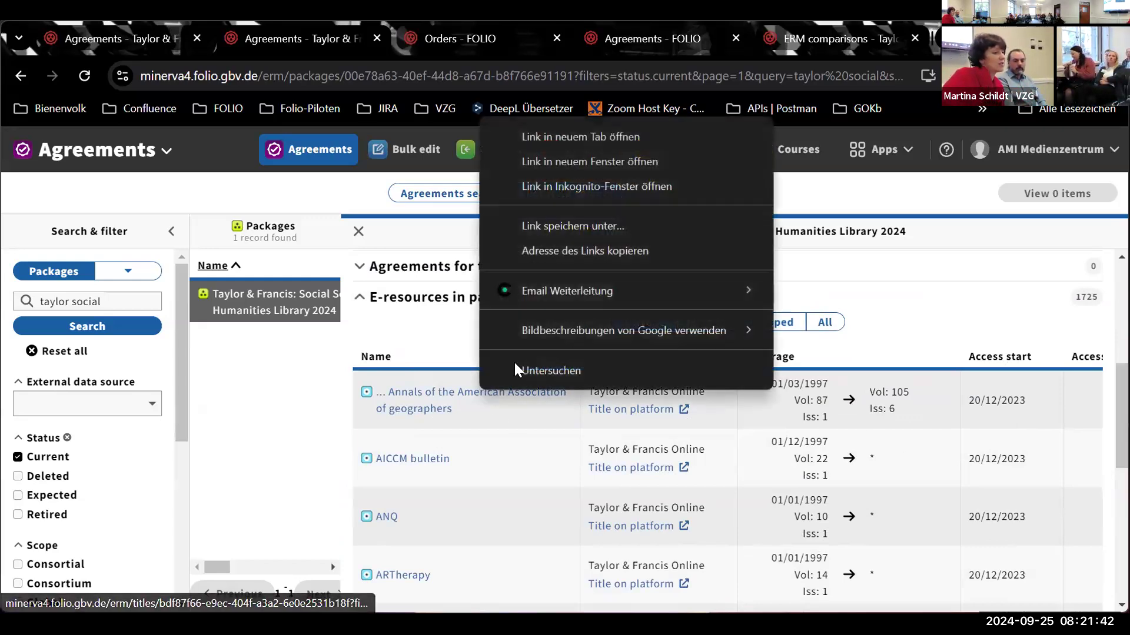
{"action": "left_click", "coordinate": [571, 139]}
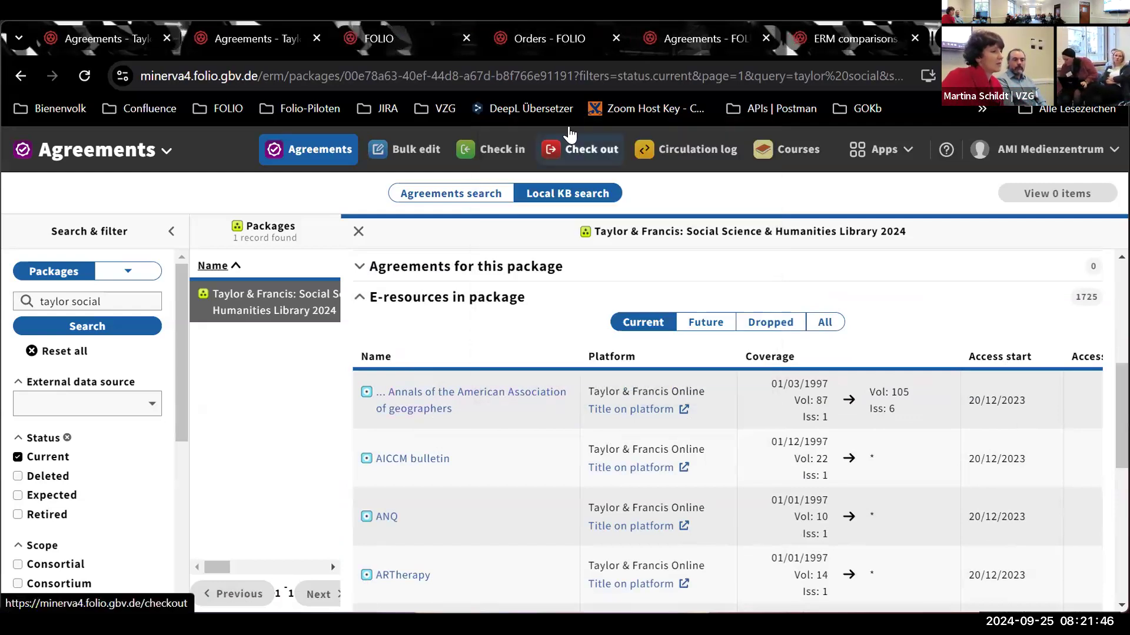
{"action": "left_click", "coordinate": [396, 40]}
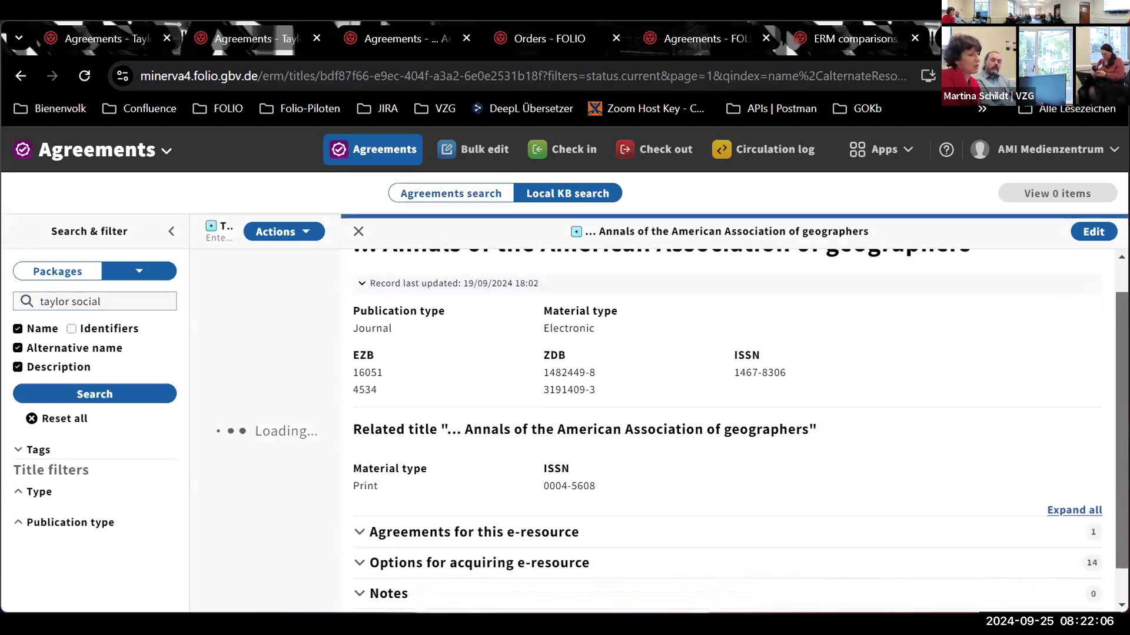
Step: Examine the journal title's ZDB identifiers and options for acquiring the e-resource, and return to the package record
{"action": "left_click_drag", "start_coordinate": [543, 351], "coordinate": [597, 398]}
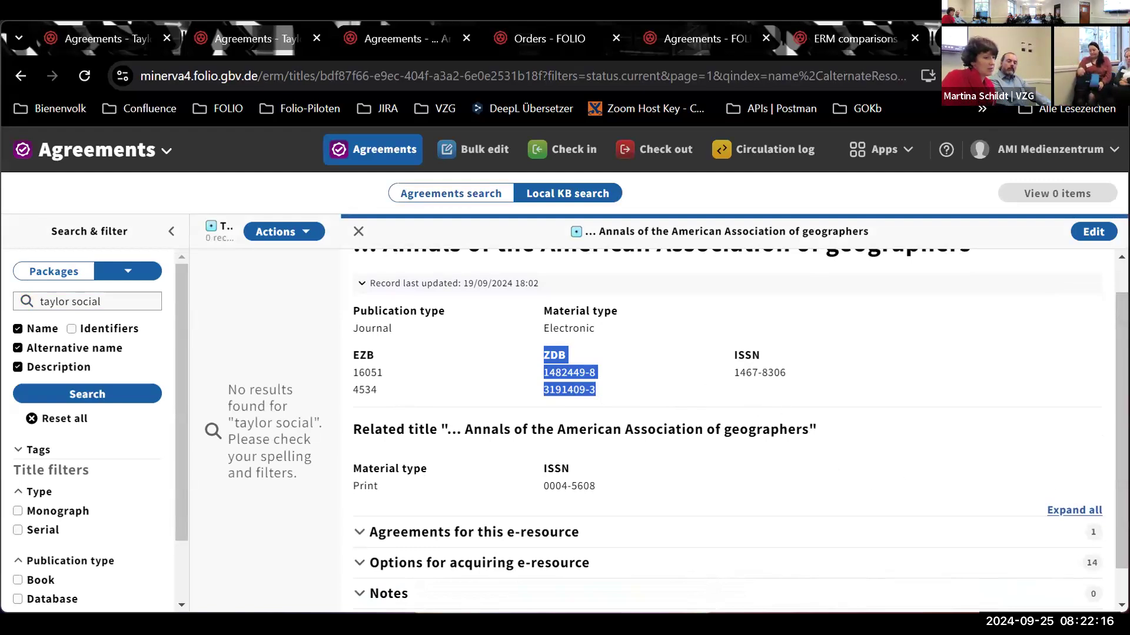
{"action": "scroll", "coordinate": [1088, 495], "scroll_direction": "down", "scroll_amount": 1}
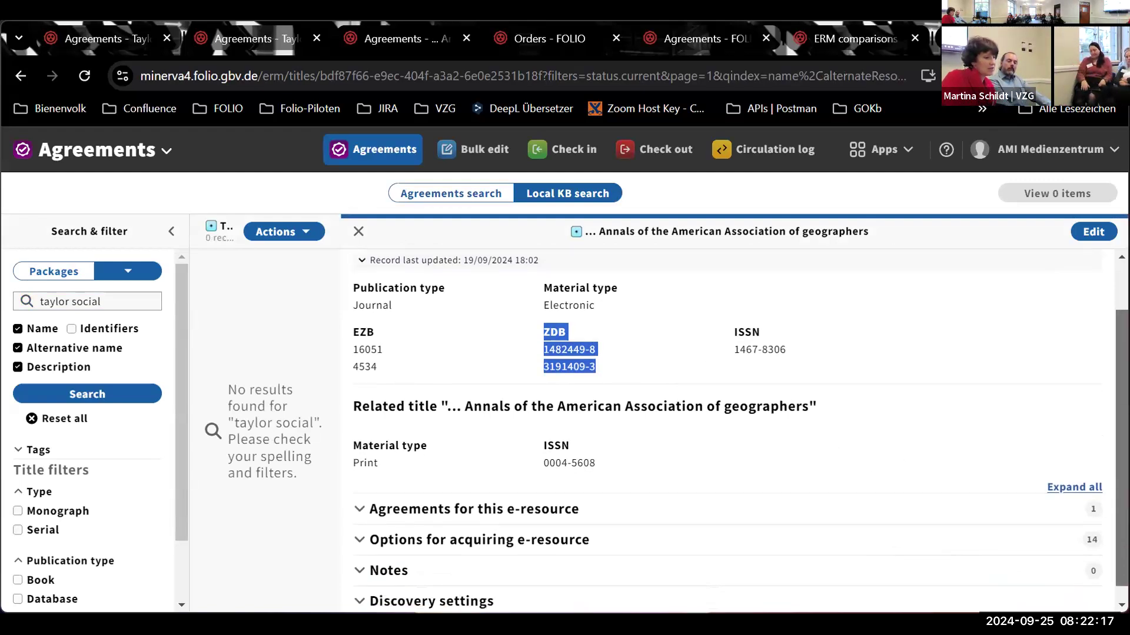
{"action": "left_click", "coordinate": [904, 528]}
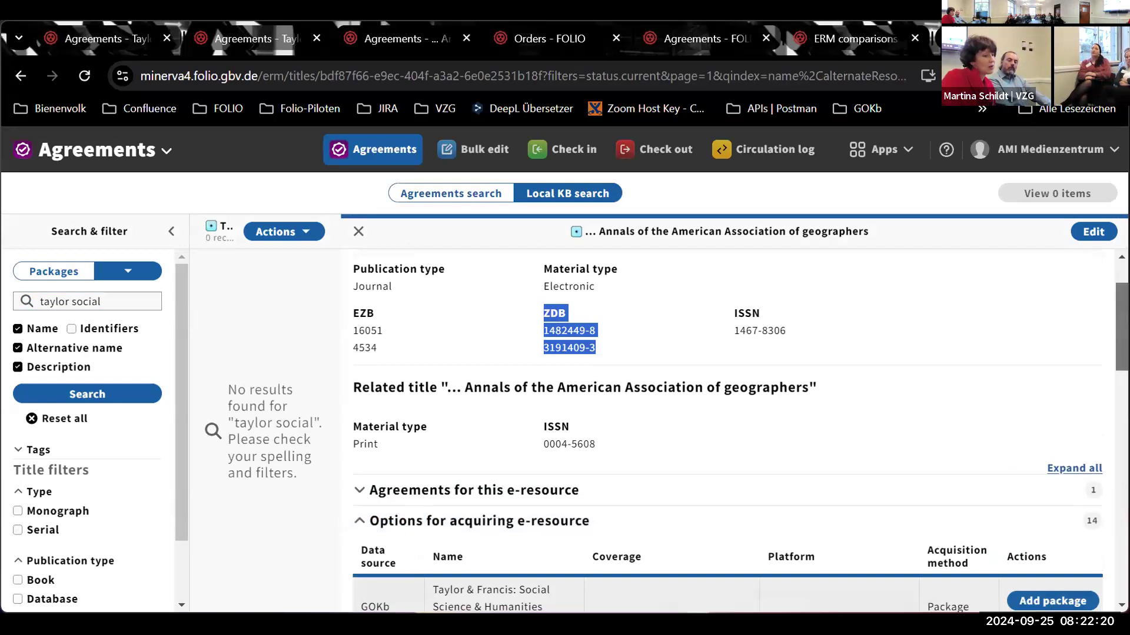
{"action": "scroll", "coordinate": [728, 430], "scroll_direction": "down", "scroll_amount": 5}
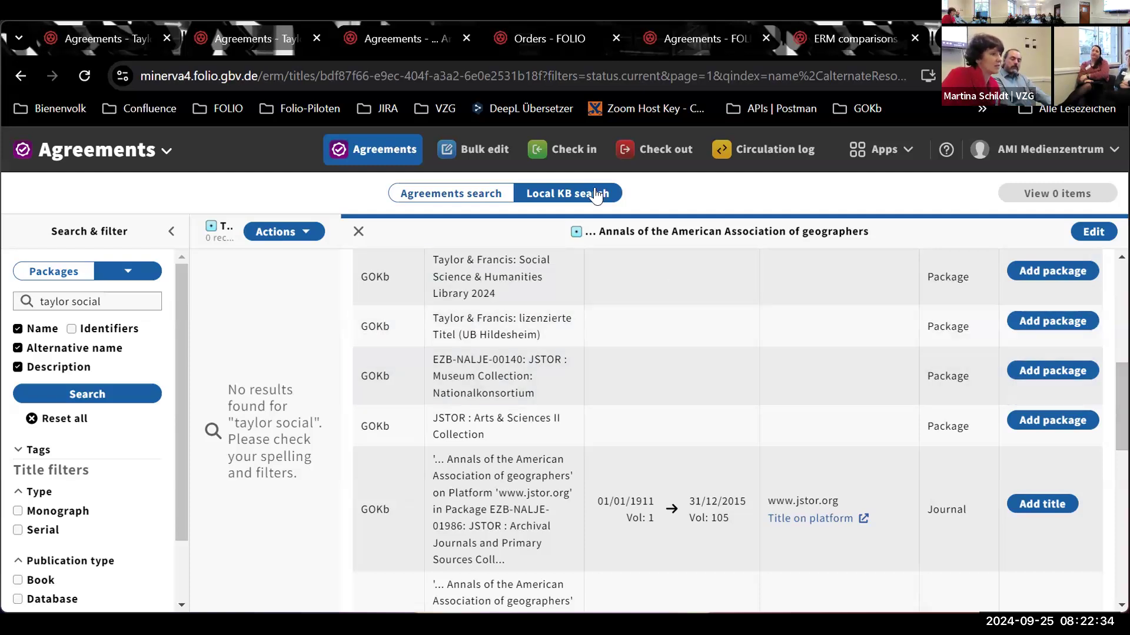
{"action": "left_click", "coordinate": [467, 38]}
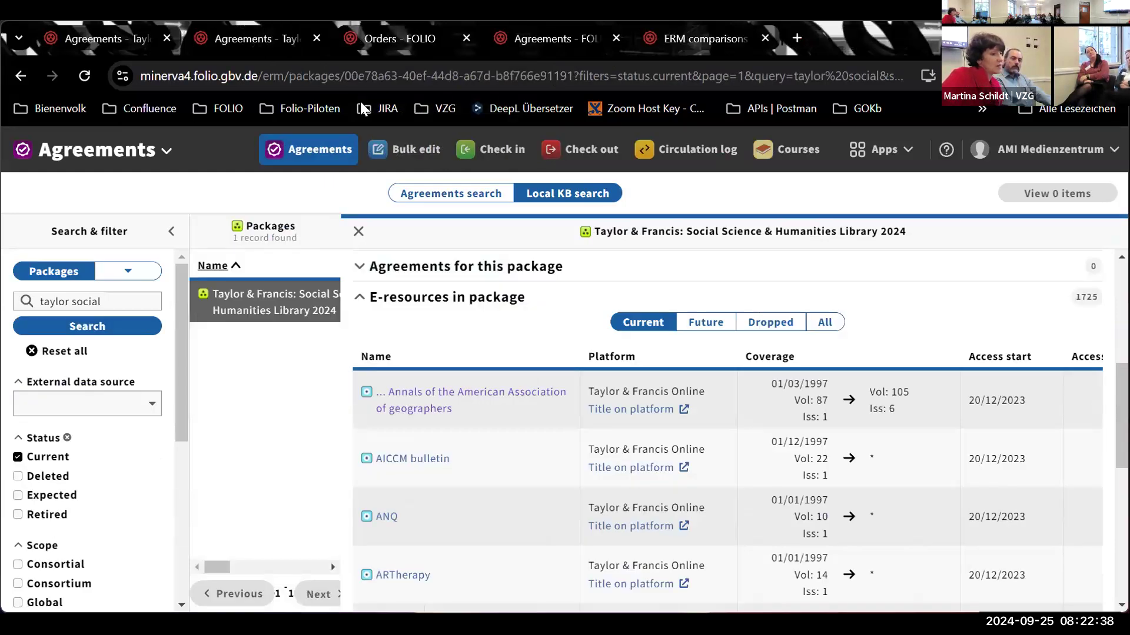
Step: Add the package Taylor & Francis: Social Science & Humanities Library 2024 to the ERM basket
{"action": "scroll", "coordinate": [739, 422], "scroll_direction": "up", "scroll_amount": 1}
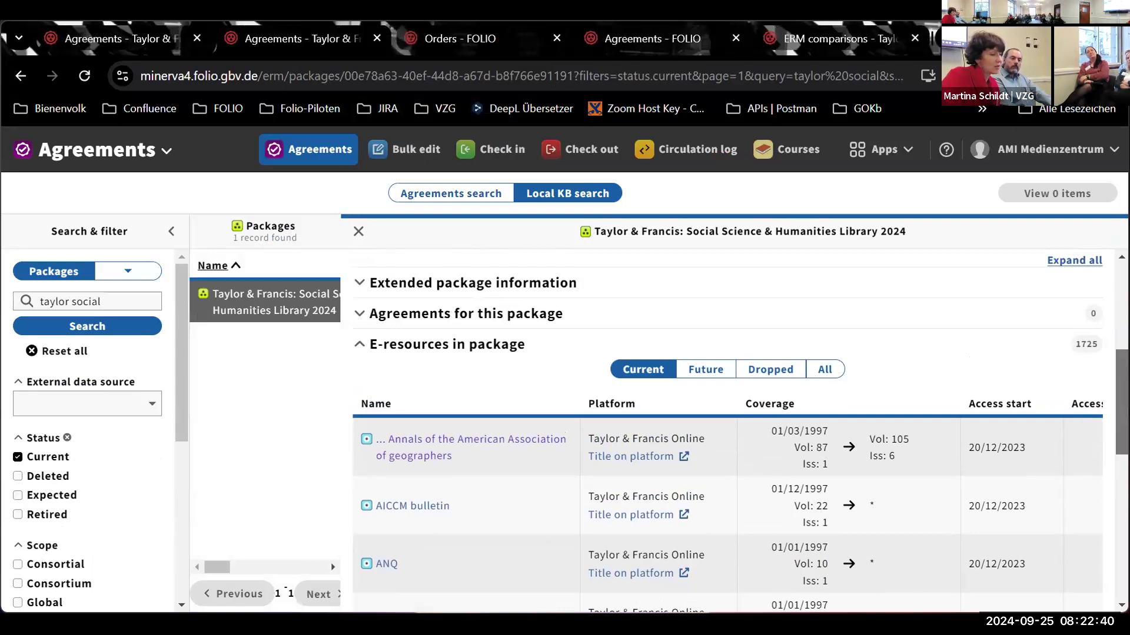
{"action": "scroll", "coordinate": [728, 434], "scroll_direction": "down", "scroll_amount": 3}
{"action": "scroll", "coordinate": [728, 434], "scroll_direction": "up", "scroll_amount": 2}
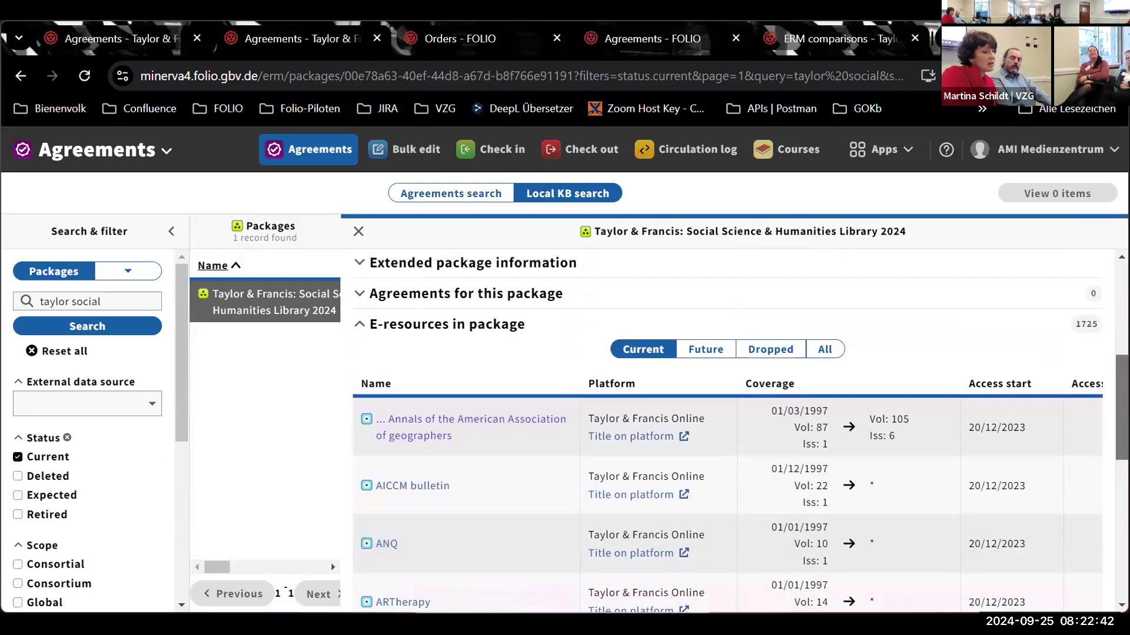
{"action": "scroll", "coordinate": [1077, 292], "scroll_direction": "up", "scroll_amount": 6}
{"action": "left_click", "coordinate": [1077, 293]}
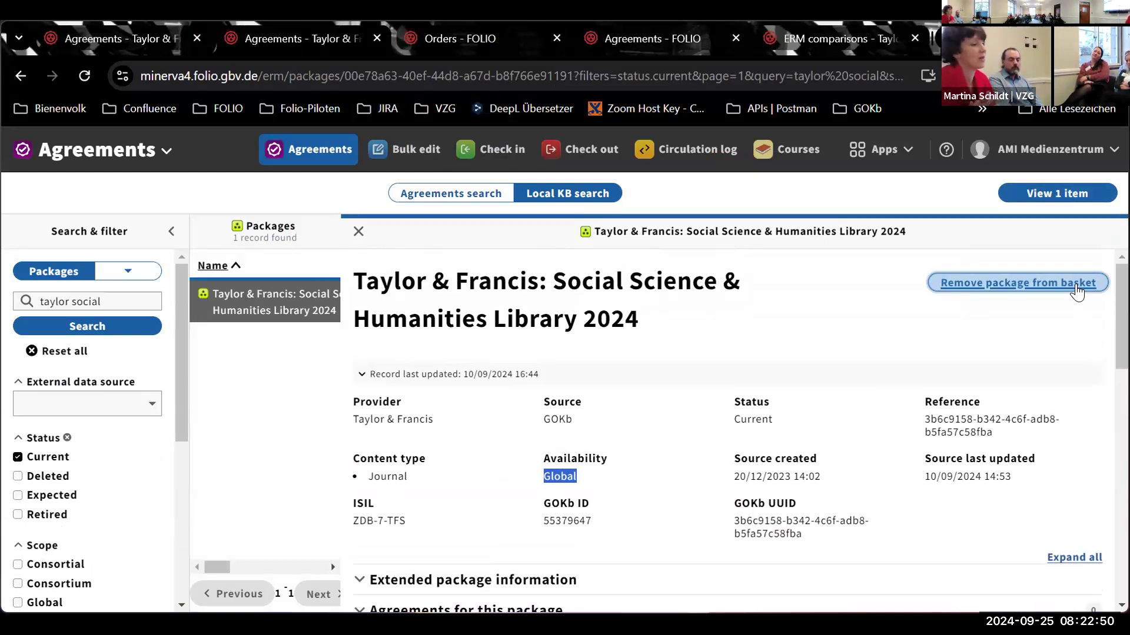
Step: From the ERM basket, add the package to the existing agreement Taylor & Francis: Social Science & Humanities, found with "taylor"
{"action": "left_click", "coordinate": [1068, 203]}
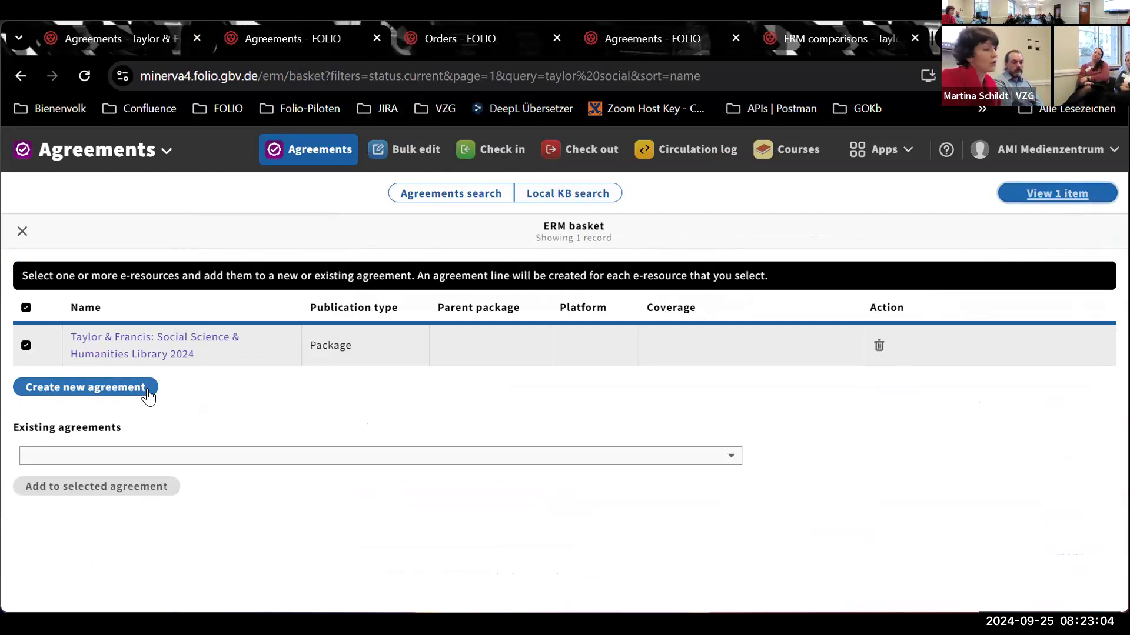
{"action": "left_click", "coordinate": [155, 462]}
{"action": "type", "text": "taylor"}
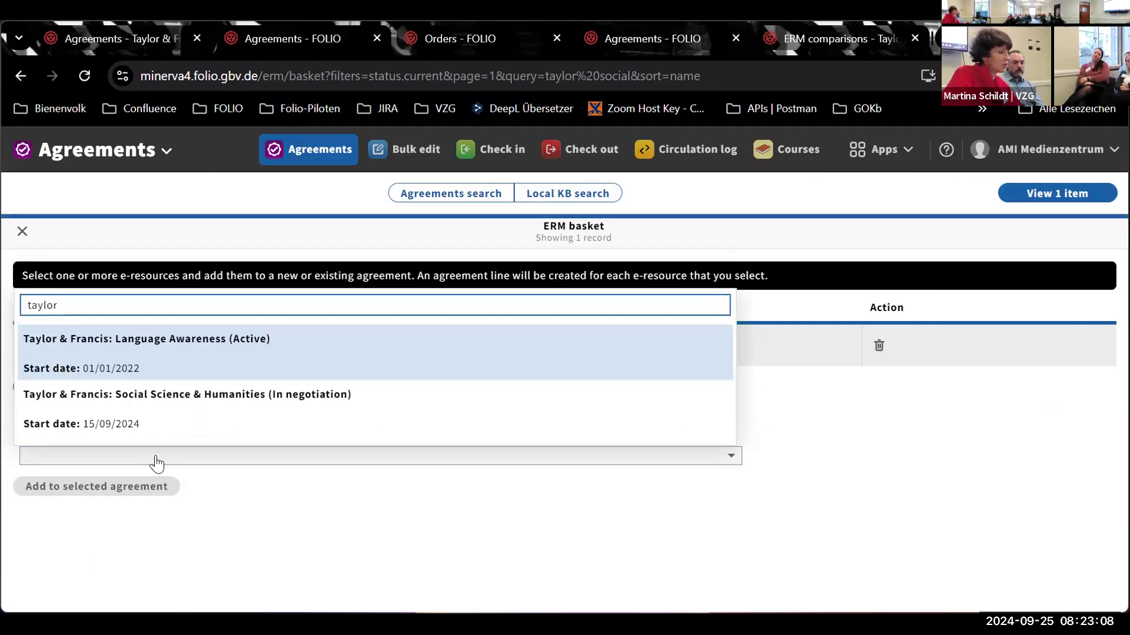
{"action": "left_click", "coordinate": [206, 391]}
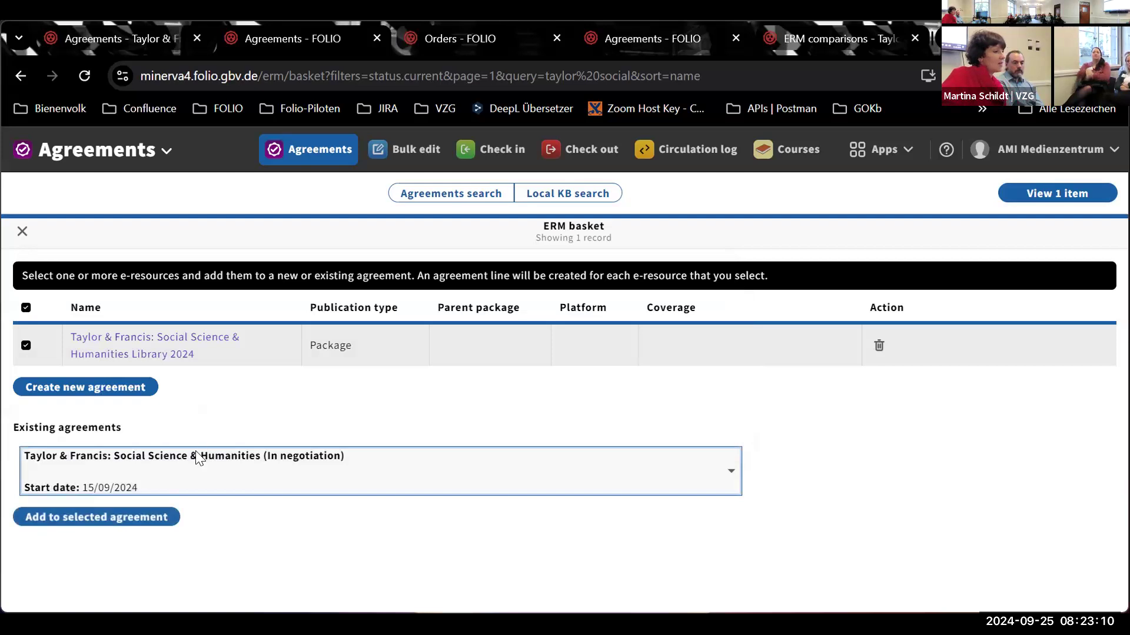
{"action": "left_click", "coordinate": [151, 519]}
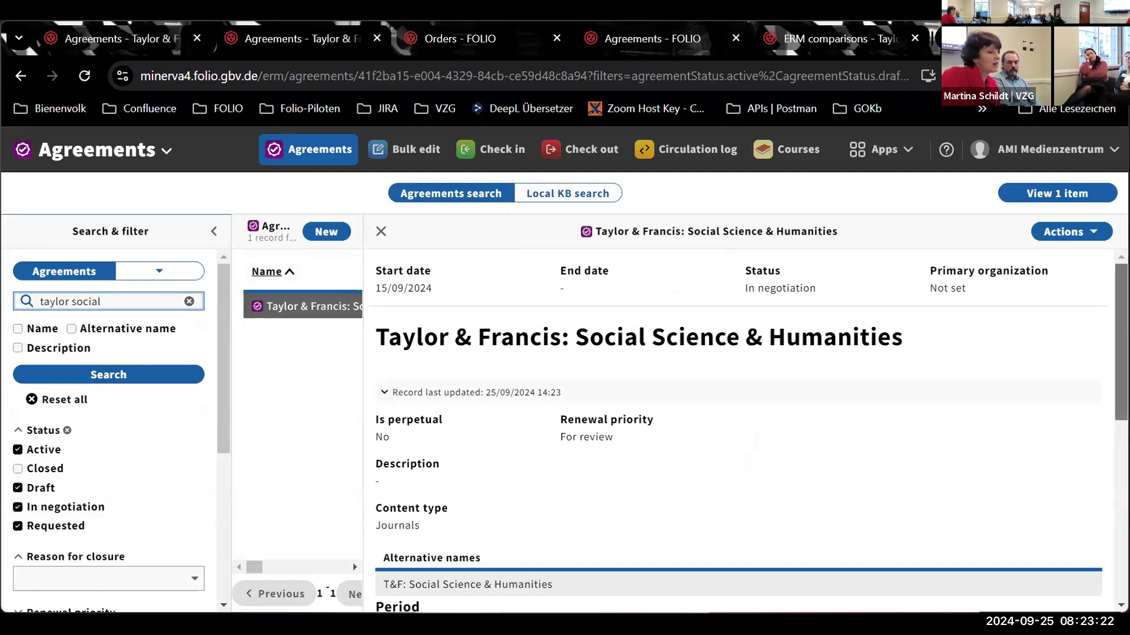
Step: Examine the agreement's lines, the e-resources it covers and the export formats offered for them
{"action": "scroll", "coordinate": [738, 430], "scroll_direction": "down", "scroll_amount": 4}
{"action": "scroll", "coordinate": [738, 429], "scroll_direction": "down", "scroll_amount": 1}
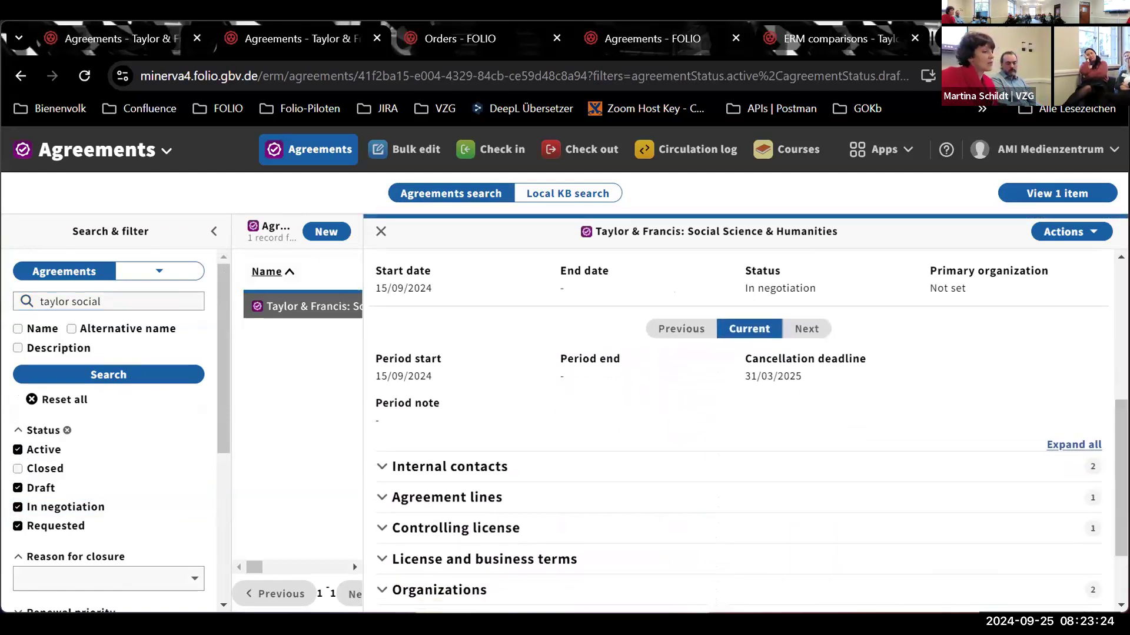
{"action": "left_click", "coordinate": [884, 500]}
{"action": "scroll", "coordinate": [1077, 480], "scroll_direction": "down", "scroll_amount": 5}
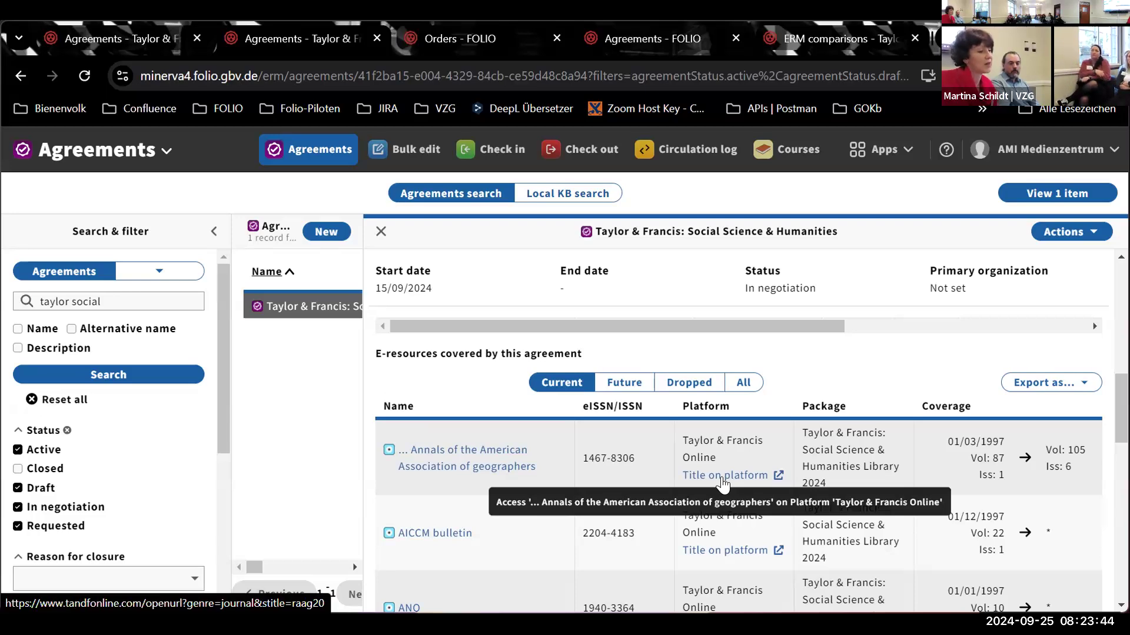
{"action": "left_click", "coordinate": [1040, 395]}
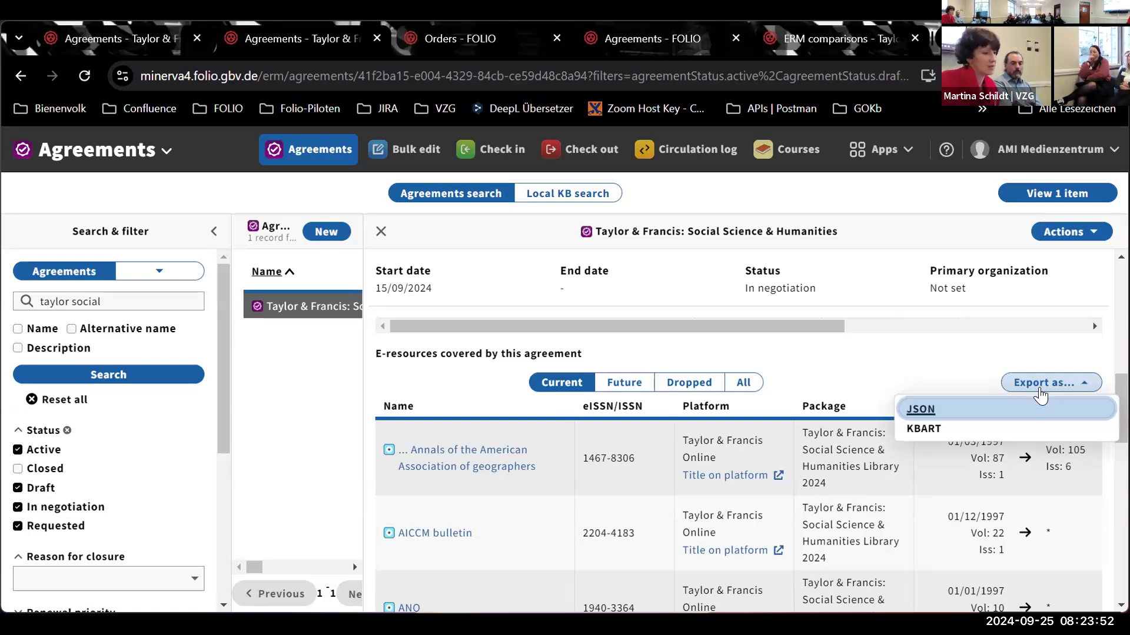
{"action": "left_click", "coordinate": [1039, 406]}
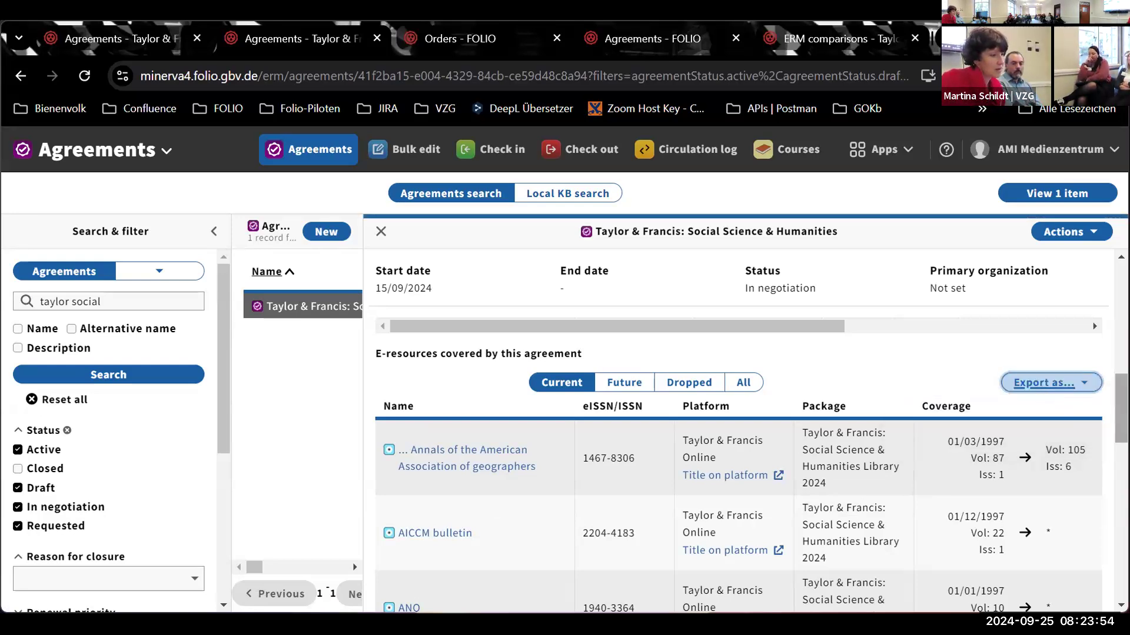
Step: Set the agreement's status to Active and save the agreement
{"action": "scroll", "coordinate": [751, 430], "scroll_direction": "up", "scroll_amount": 10}
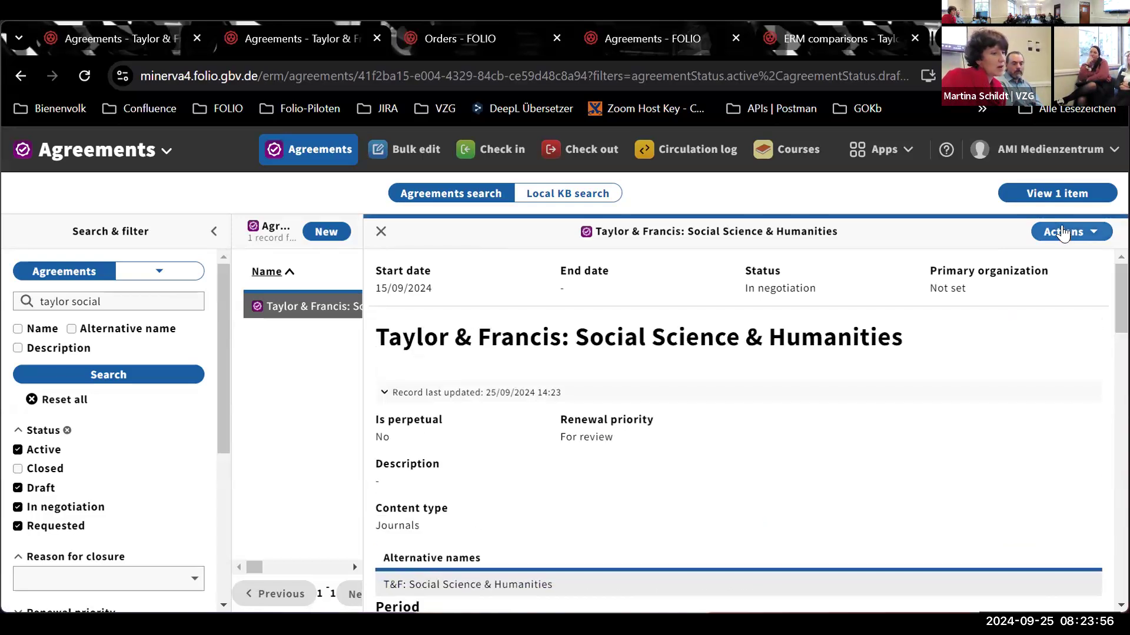
{"action": "left_click", "coordinate": [1056, 234]}
{"action": "left_click", "coordinate": [1051, 256]}
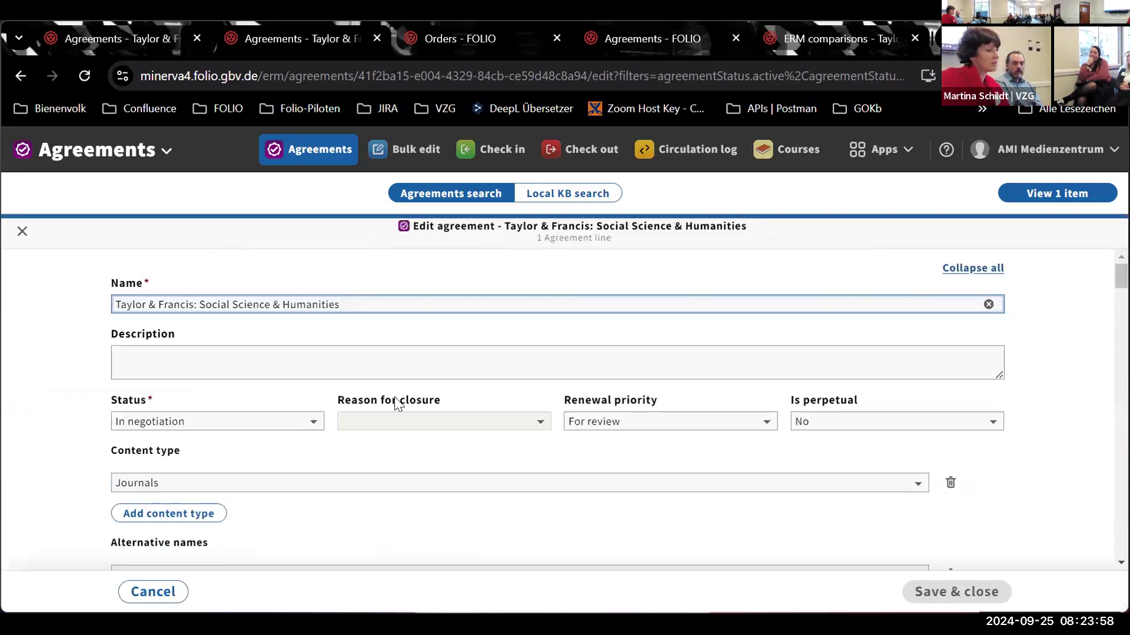
{"action": "left_click", "coordinate": [311, 422]}
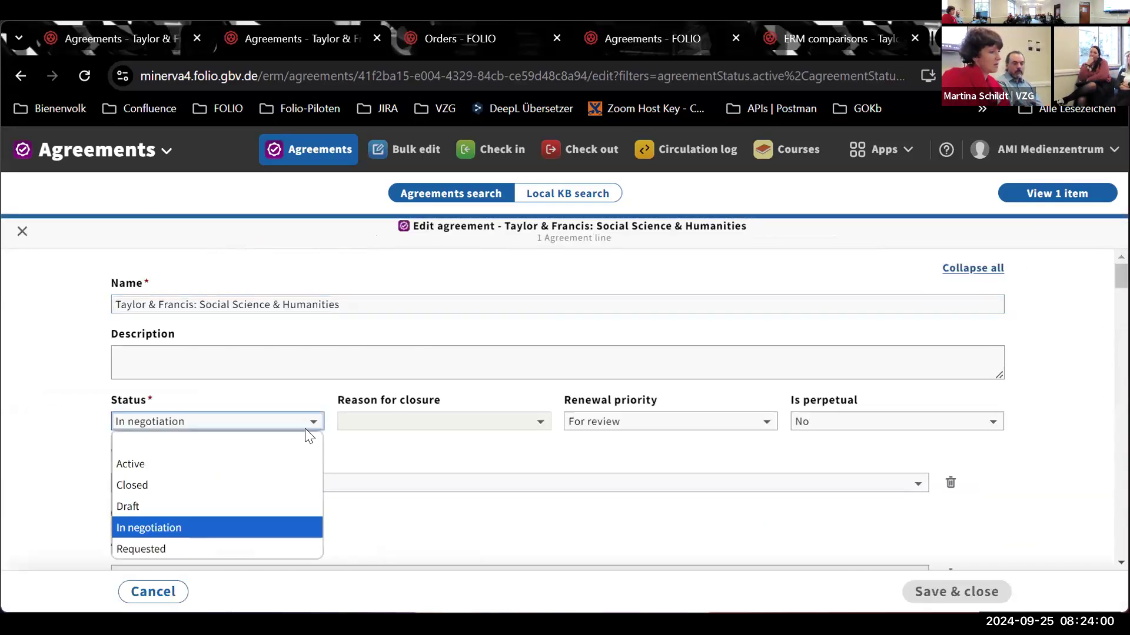
{"action": "left_click", "coordinate": [276, 463]}
{"action": "left_click", "coordinate": [946, 590]}
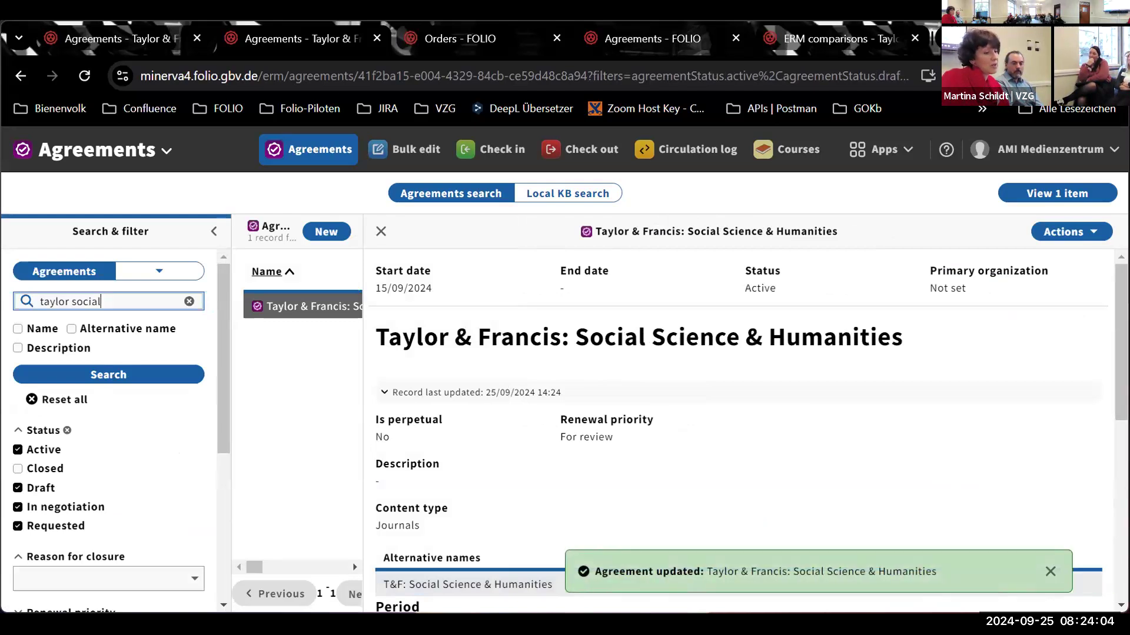
Step: Open the agreement line for the package Taylor & Francis: Social Science & Humanities Library 2024 for editing
{"action": "scroll", "coordinate": [995, 486], "scroll_direction": "down", "scroll_amount": 6}
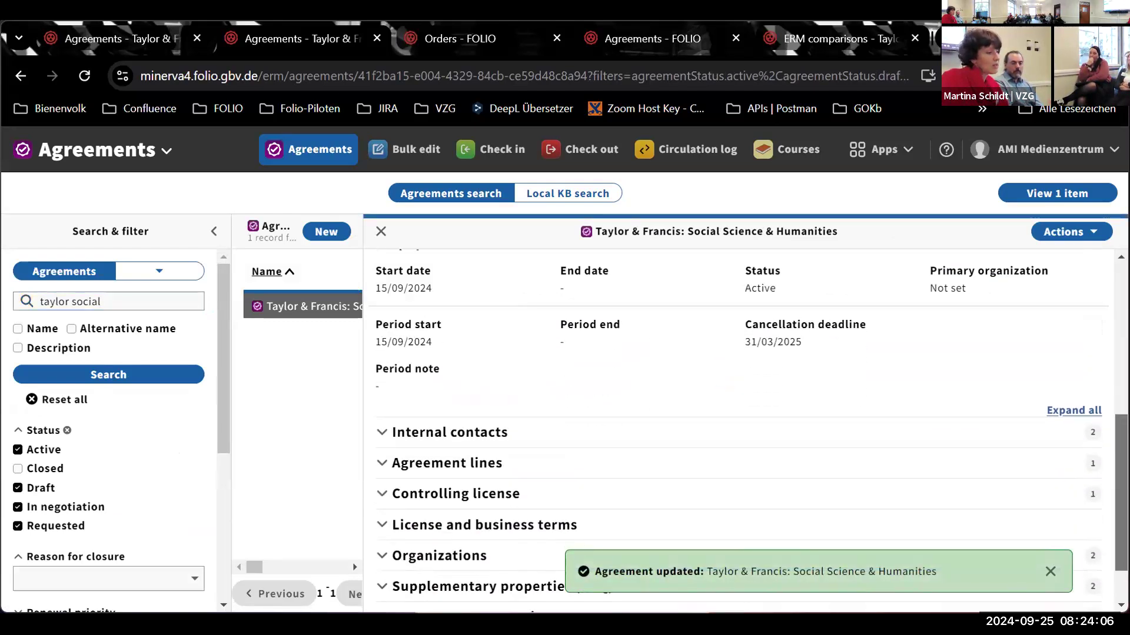
{"action": "left_click", "coordinate": [991, 454]}
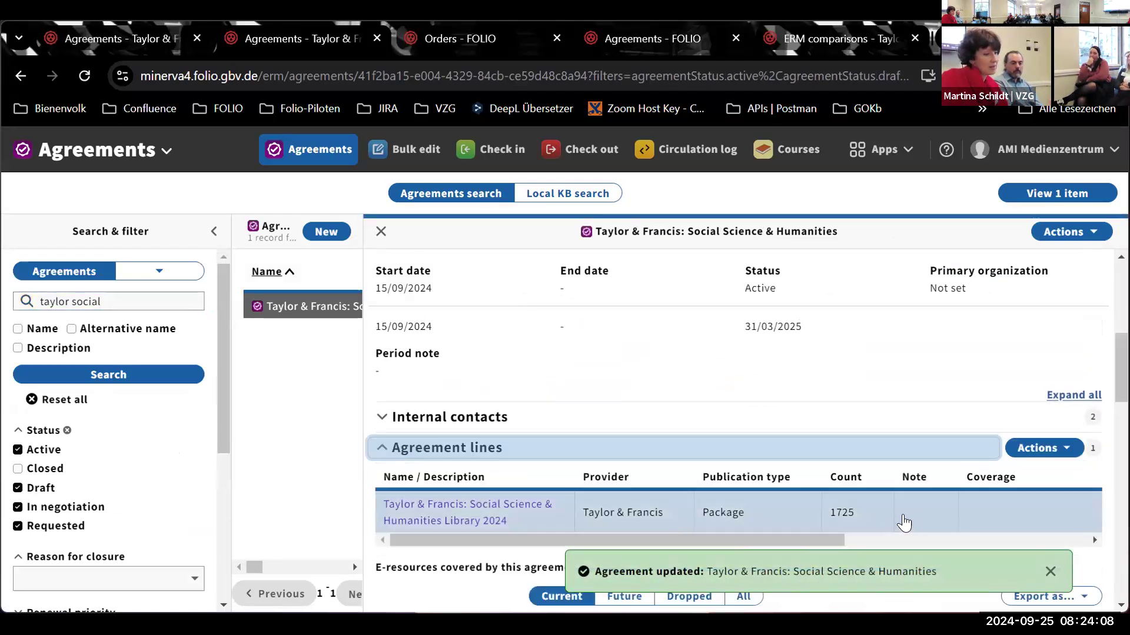
{"action": "left_click", "coordinate": [946, 514]}
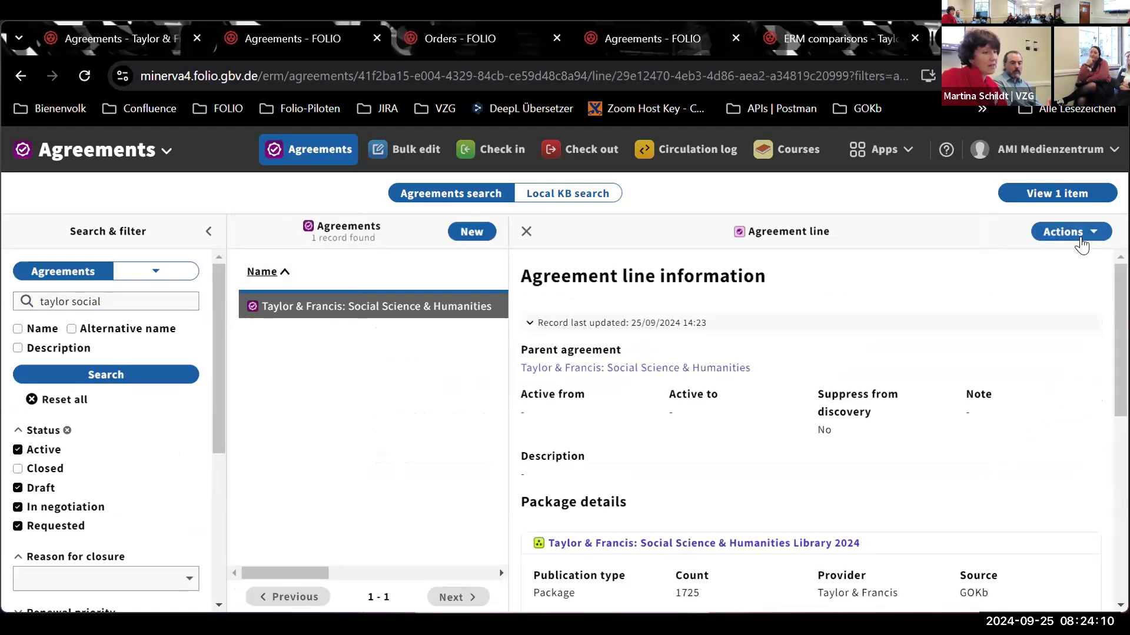
{"action": "left_click", "coordinate": [1077, 238]}
{"action": "left_click", "coordinate": [983, 262]}
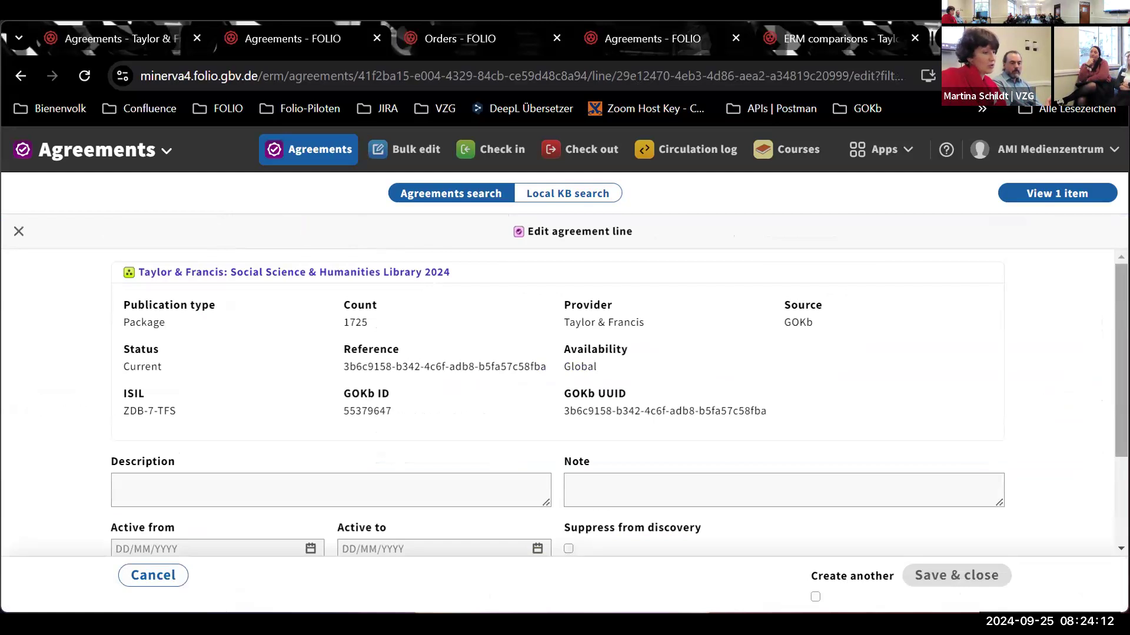
Step: Link the PO line Taylor & Francis: Social Science & Humanities, found with "taylor", to the agreement line and save it
{"action": "scroll", "coordinate": [195, 512], "scroll_direction": "down", "scroll_amount": 3}
{"action": "left_click", "coordinate": [154, 513]}
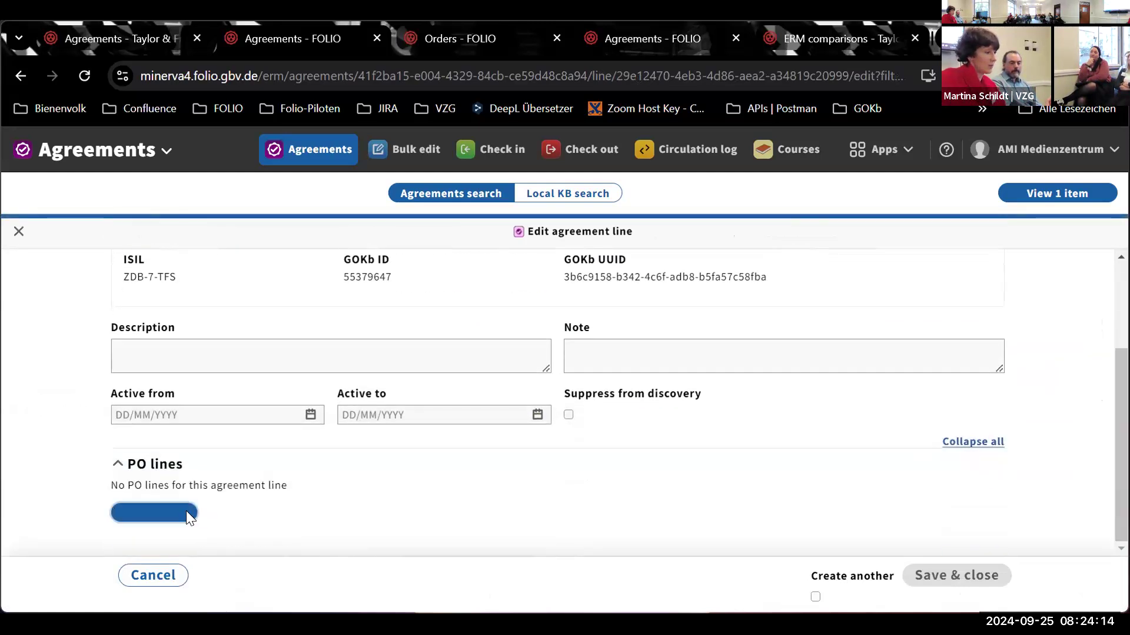
{"action": "scroll", "coordinate": [1088, 418], "scroll_direction": "down", "scroll_amount": 2}
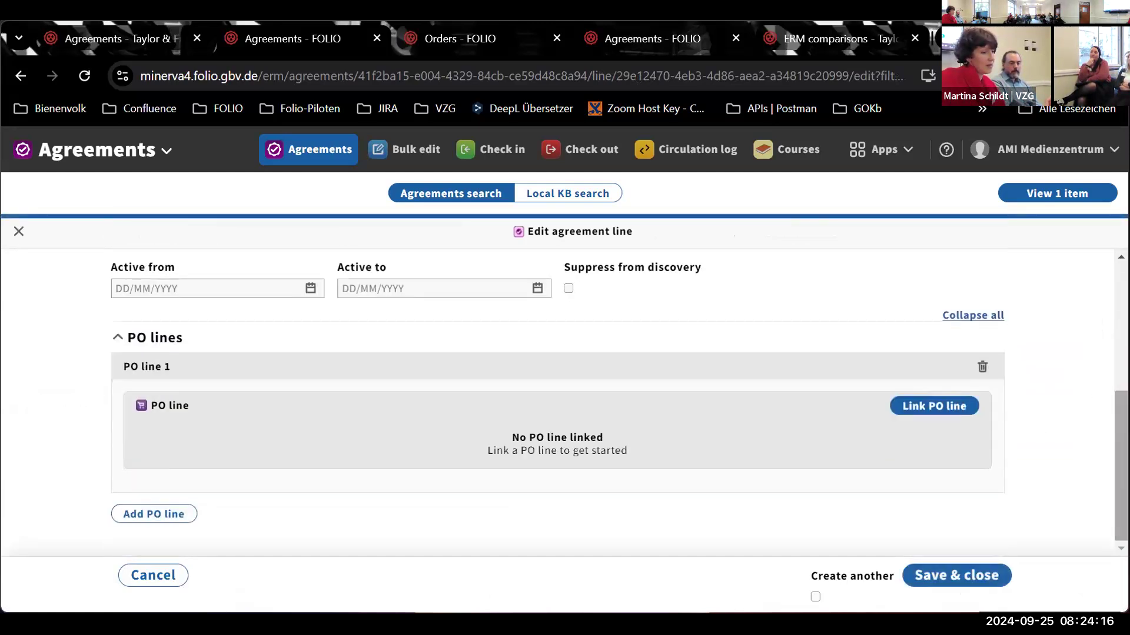
{"action": "left_click", "coordinate": [959, 411]}
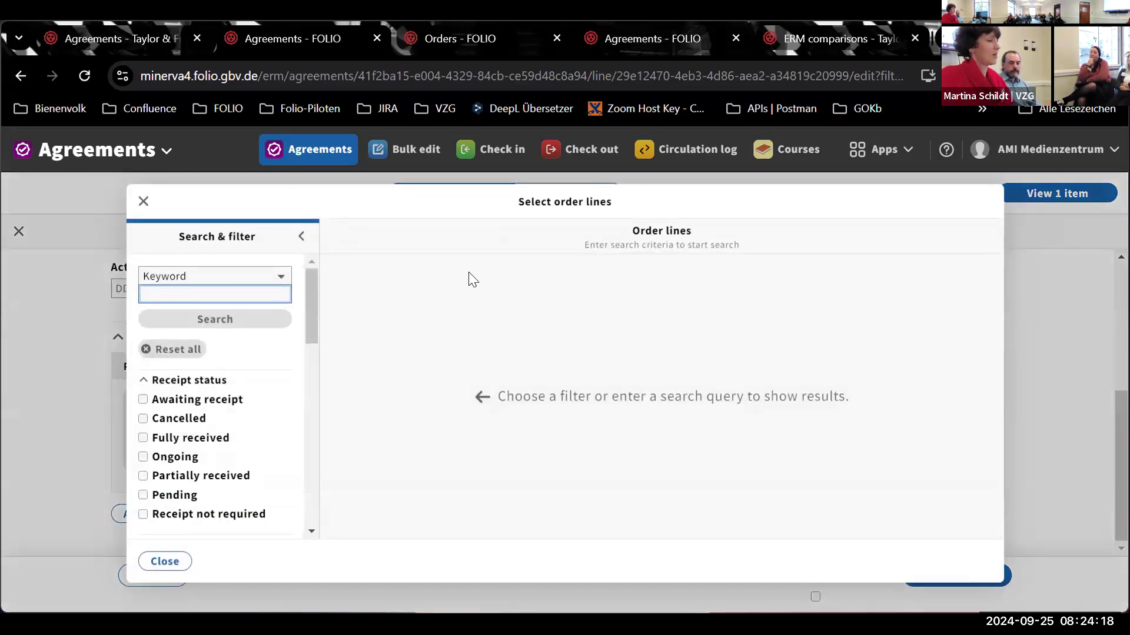
{"action": "type", "text": "taylor"}
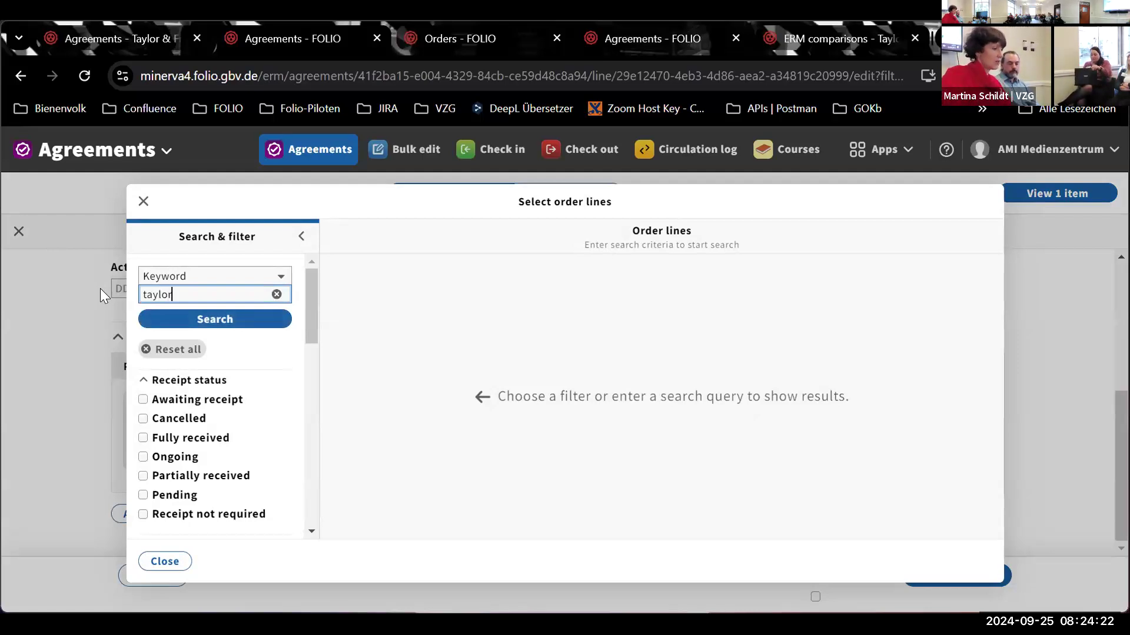
{"action": "left_click", "coordinate": [203, 323]}
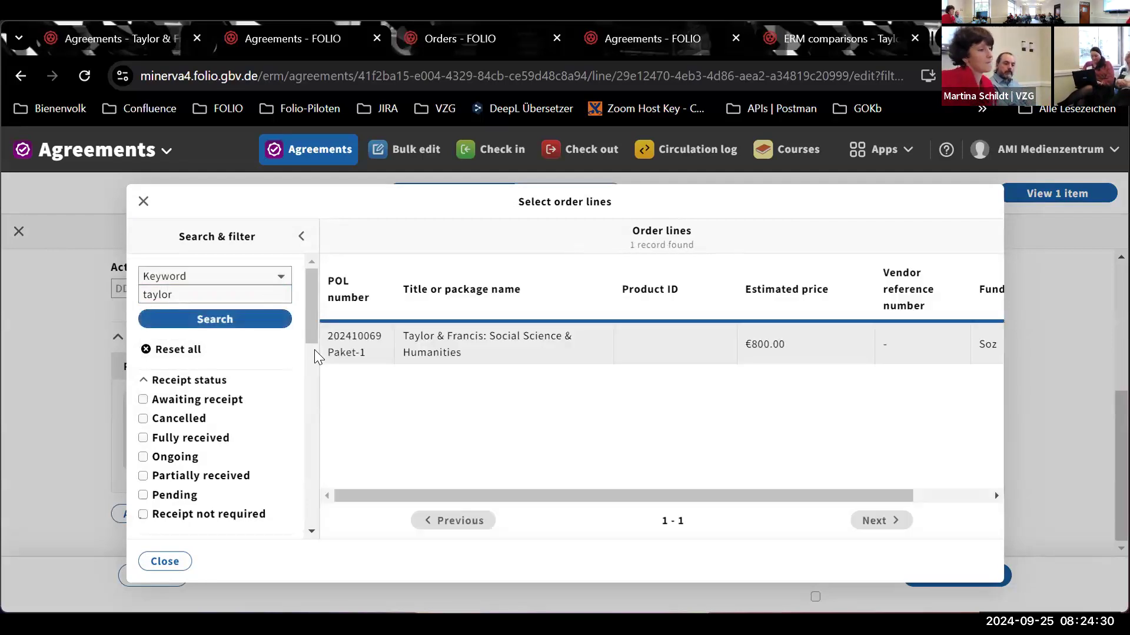
{"action": "left_click", "coordinate": [557, 352]}
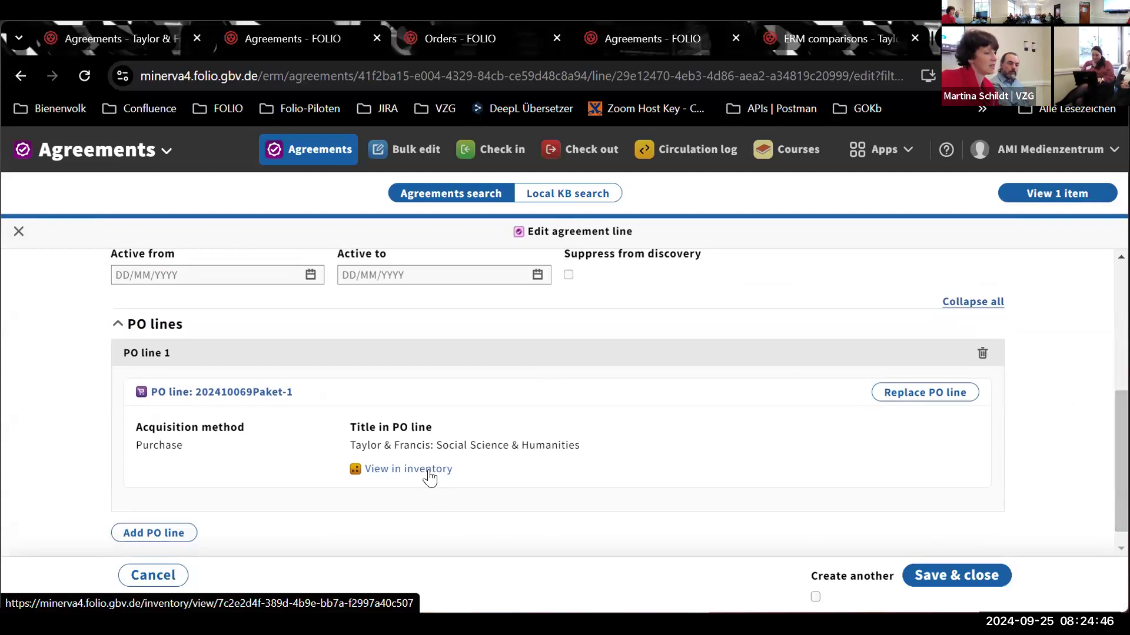
{"action": "left_click", "coordinate": [972, 577]}
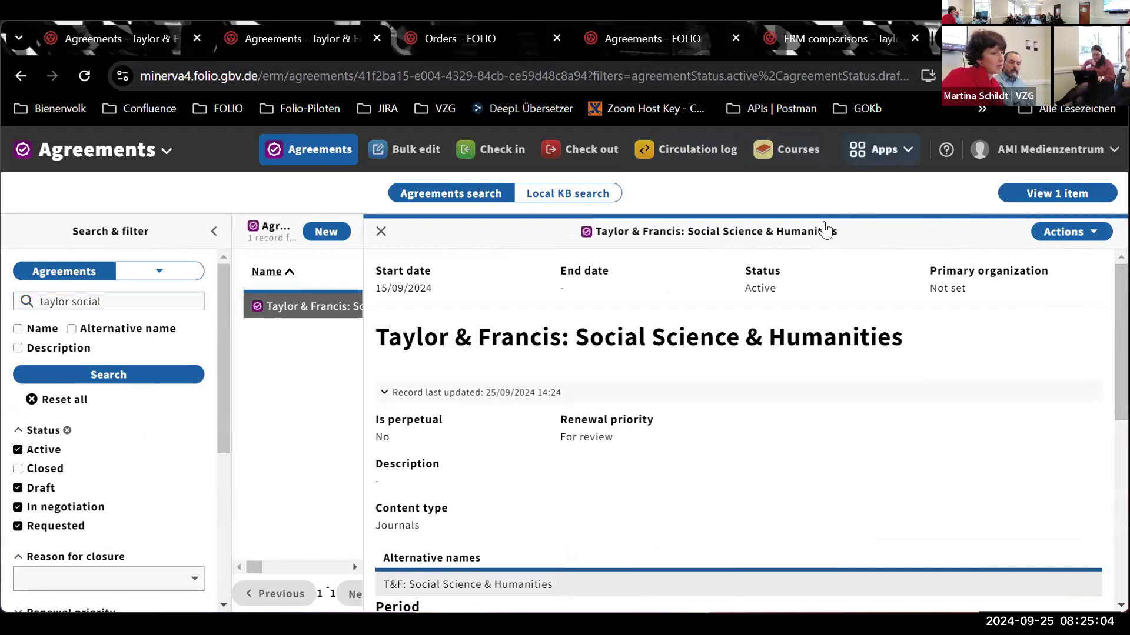
Step: Open the Dashboard app and reload its page to view the agreement widgets
{"action": "left_click", "coordinate": [881, 149]}
{"action": "left_click", "coordinate": [827, 194]}
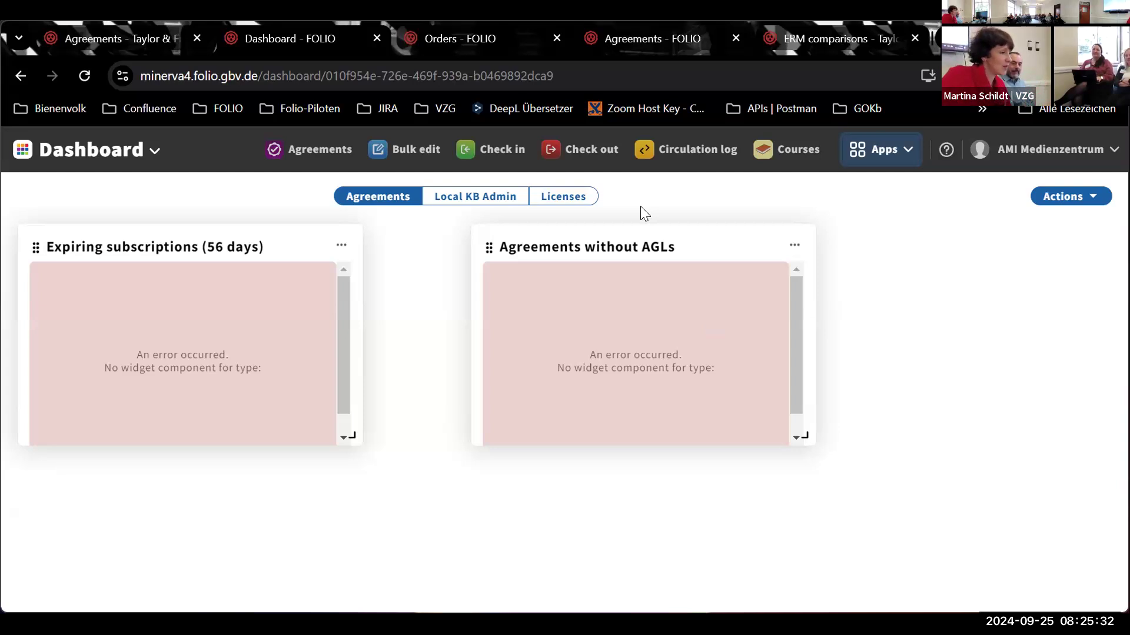
{"action": "left_click", "coordinate": [451, 70]}
{"action": "key", "text": "Return"}
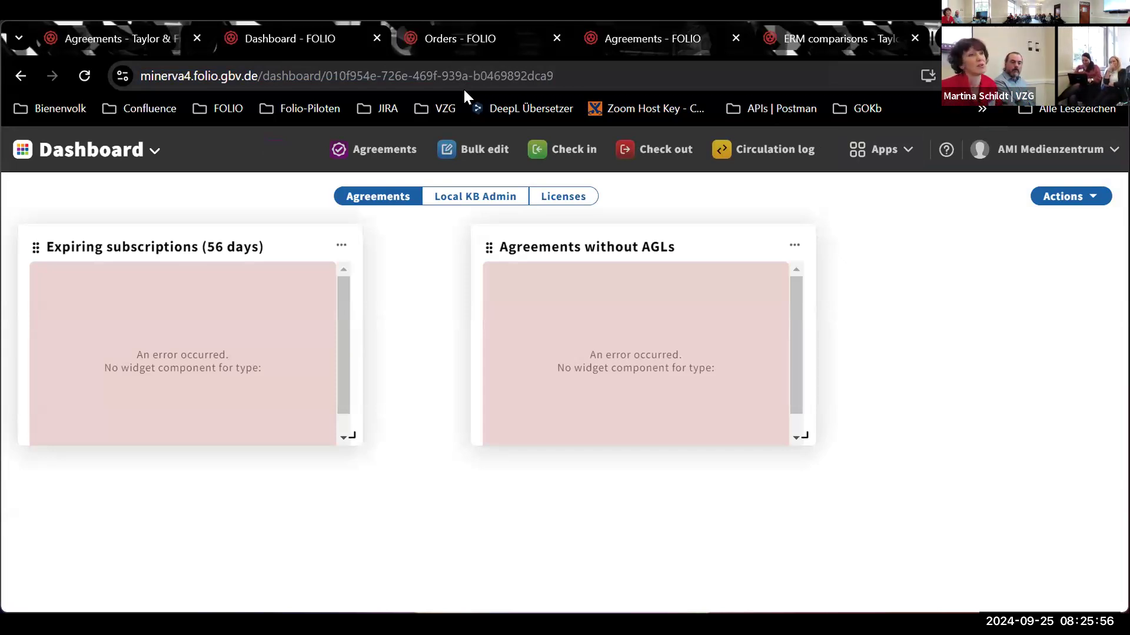
Step: In the minerva3 Agreements app, search for "taylor" and review the agreement Taylor & Francis: Social Science and Humanities Library 2024, including its status
{"action": "left_click", "coordinate": [624, 36]}
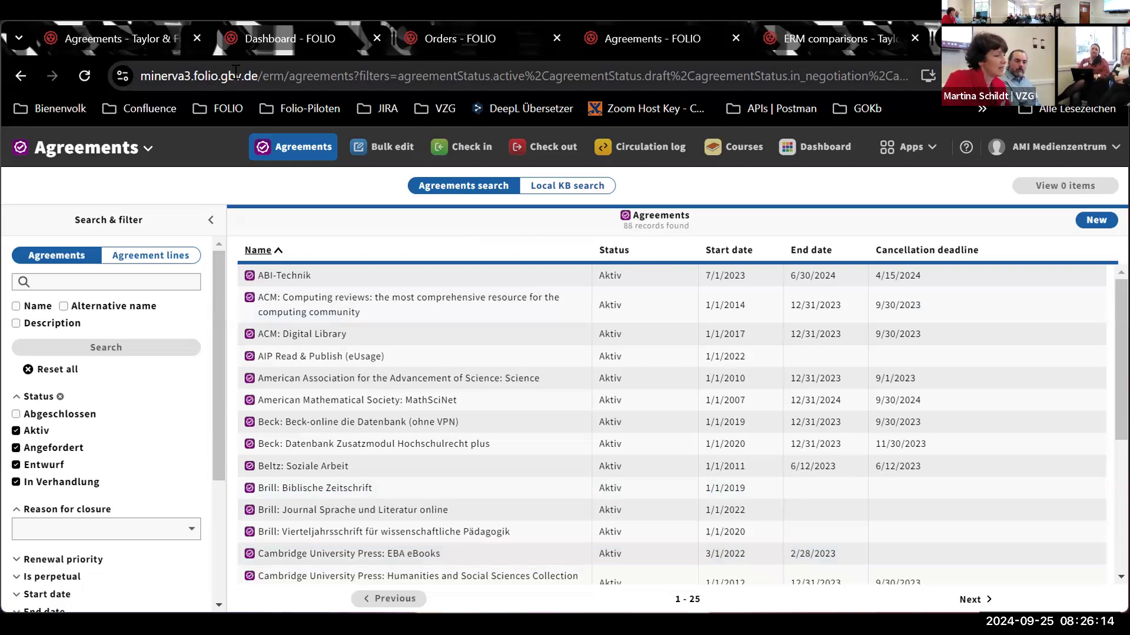
{"action": "left_click", "coordinate": [59, 279]}
{"action": "type", "text": "taylor"}
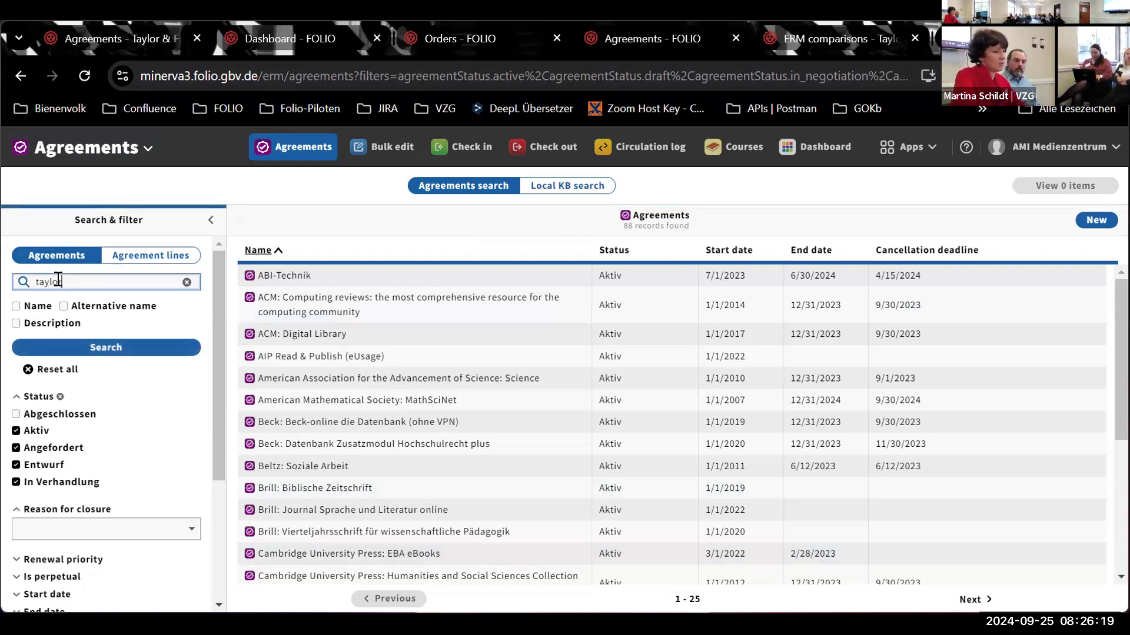
{"action": "key", "text": "Return"}
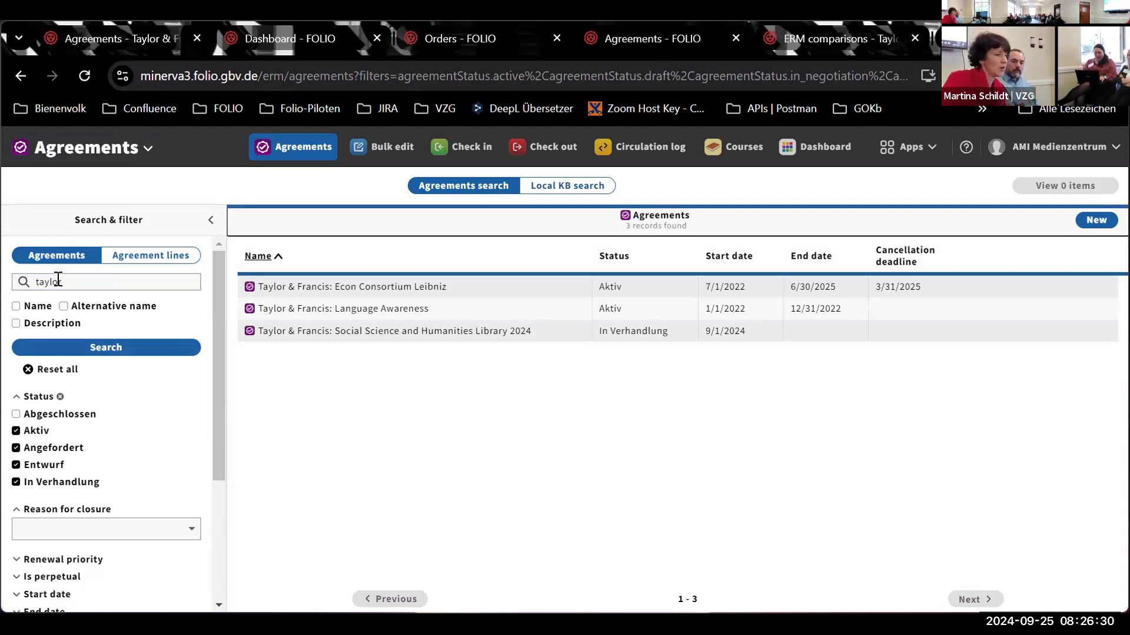
{"action": "left_click", "coordinate": [340, 329]}
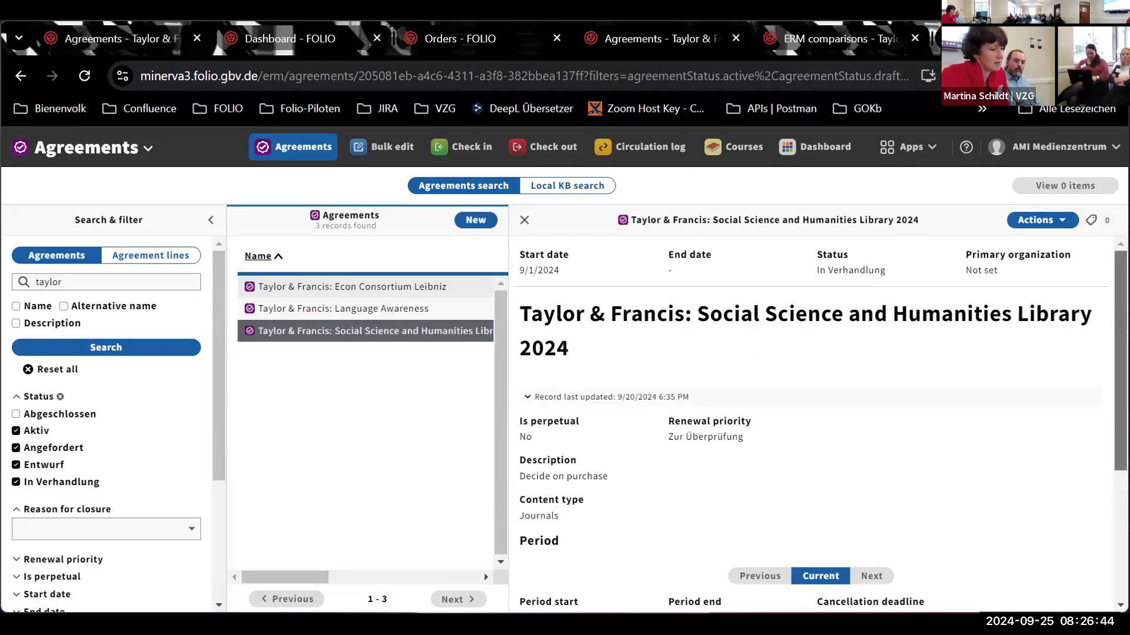
{"action": "scroll", "coordinate": [818, 459], "scroll_direction": "down", "scroll_amount": 4}
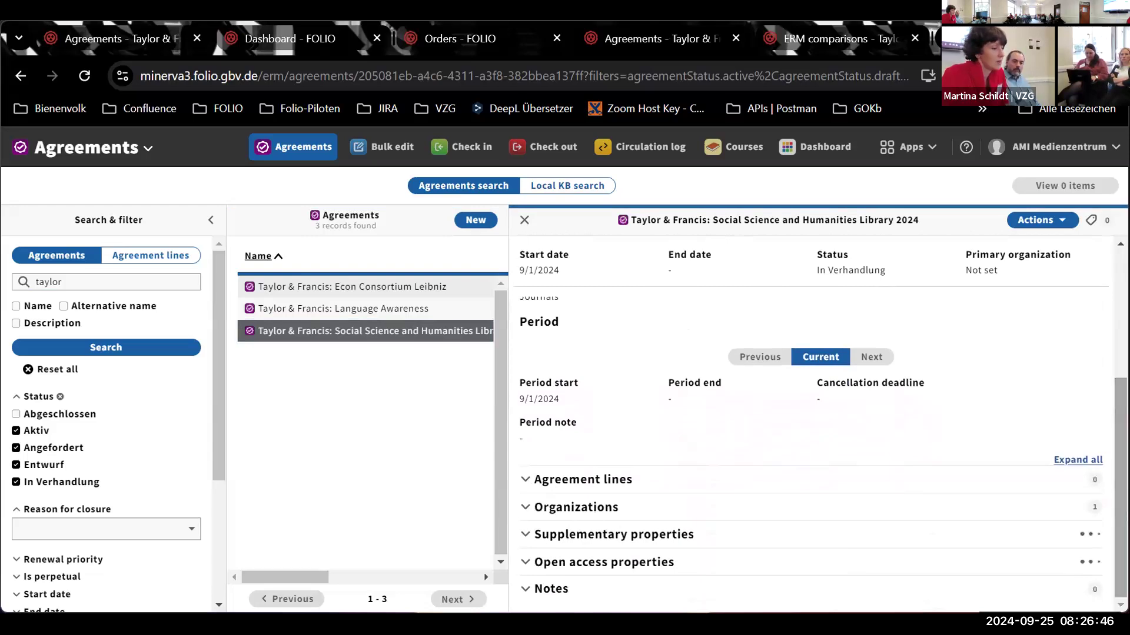
{"action": "left_click_drag", "start_coordinate": [815, 276], "coordinate": [897, 278]}
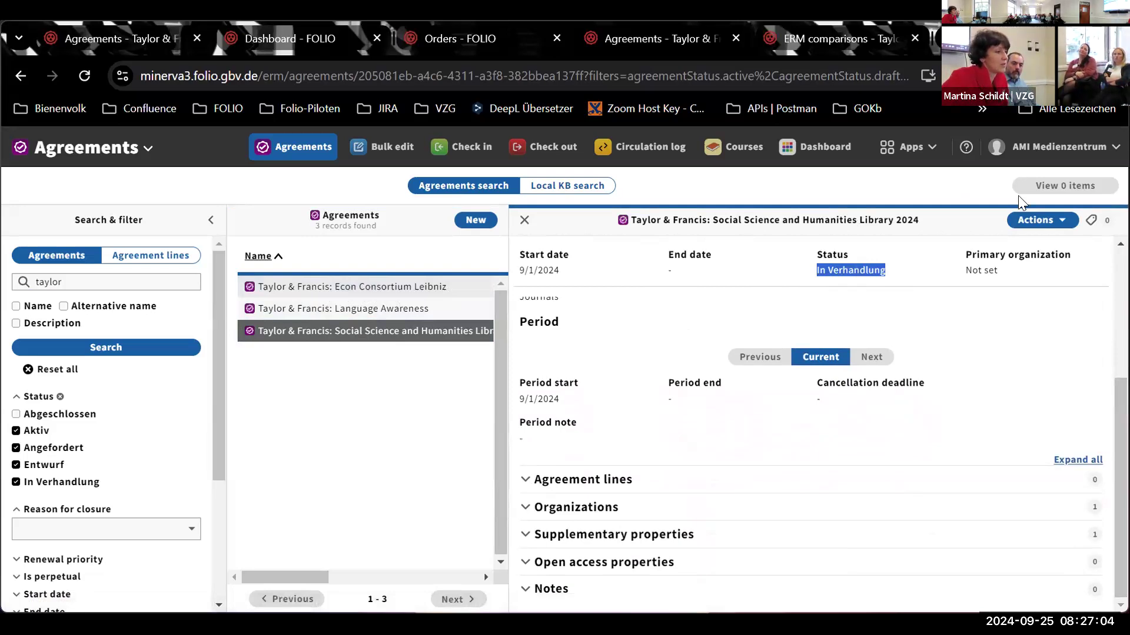
Step: Switch to ERM comparisons and view the comparison points of Taylor & Francis eJournals 2024 Social Science
{"action": "left_click", "coordinate": [821, 42]}
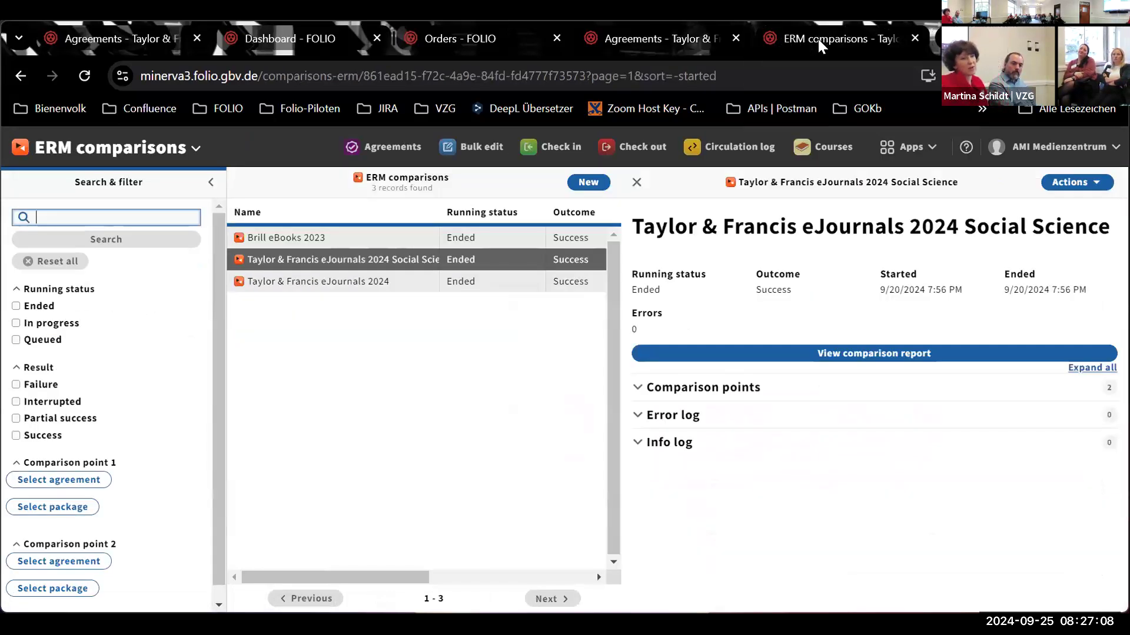
{"action": "left_click", "coordinate": [903, 147]}
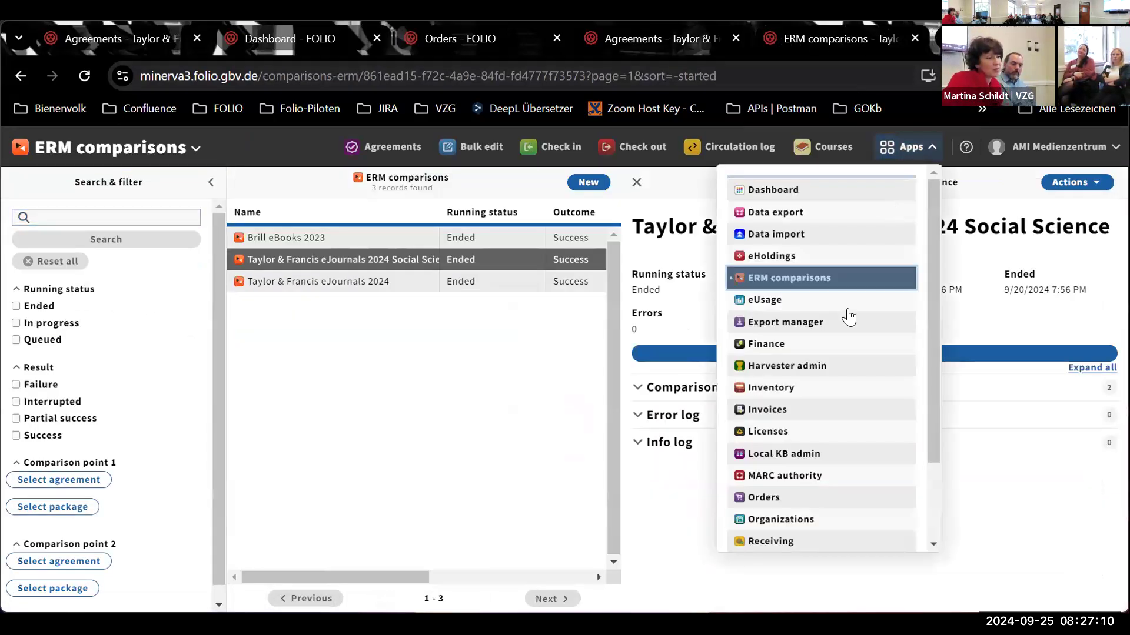
{"action": "left_click", "coordinate": [860, 265]}
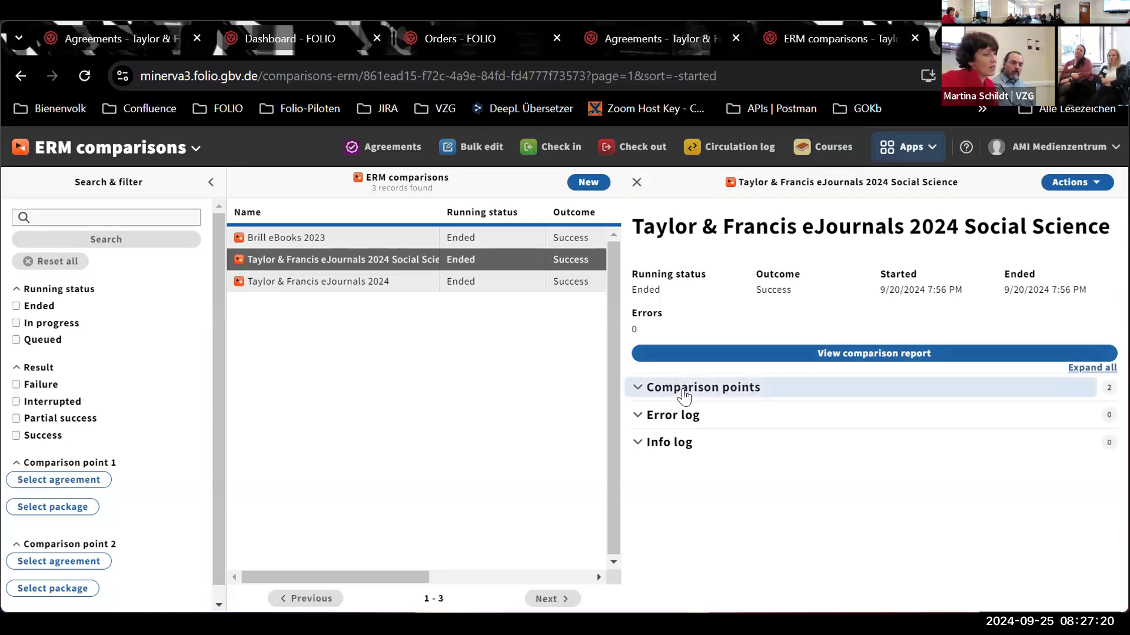
{"action": "left_click", "coordinate": [721, 399]}
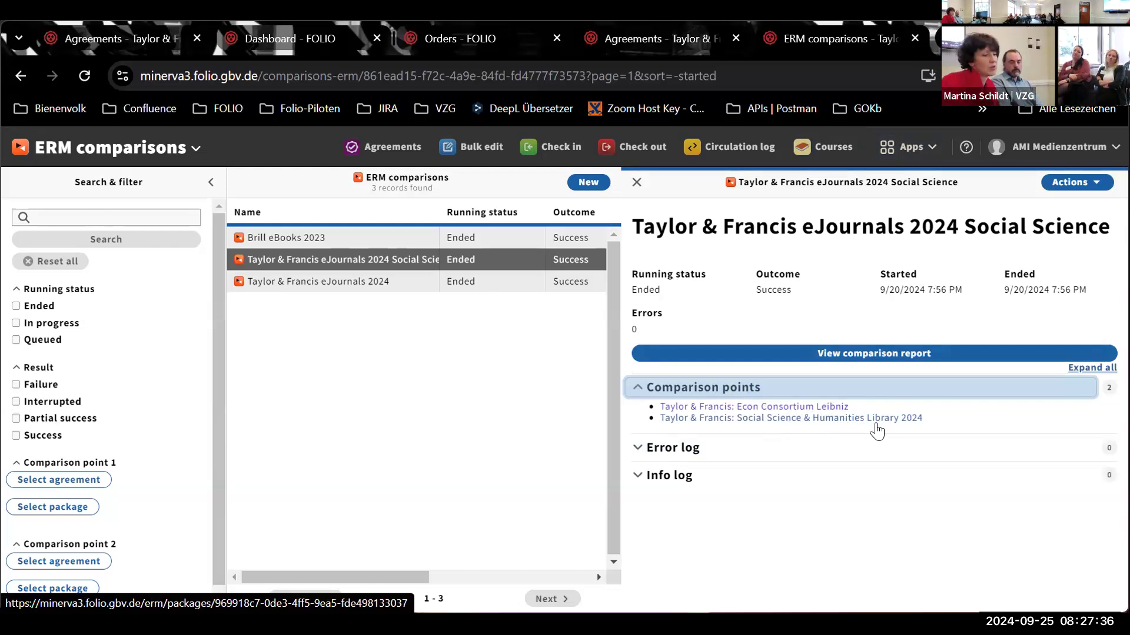
Step: Examine the title coverage and overlap in the comparison report for the agreement and the package, and close the report
{"action": "left_click", "coordinate": [926, 356]}
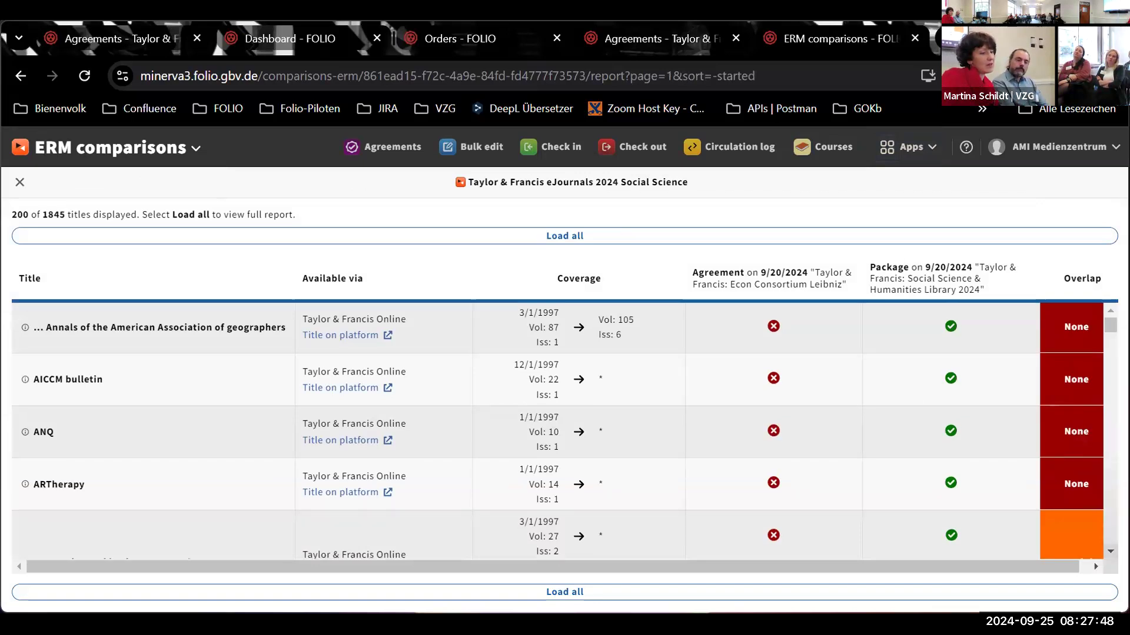
{"action": "scroll", "coordinate": [564, 430], "scroll_direction": "down", "scroll_amount": 4}
{"action": "scroll", "coordinate": [1098, 418], "scroll_direction": "down", "scroll_amount": 4}
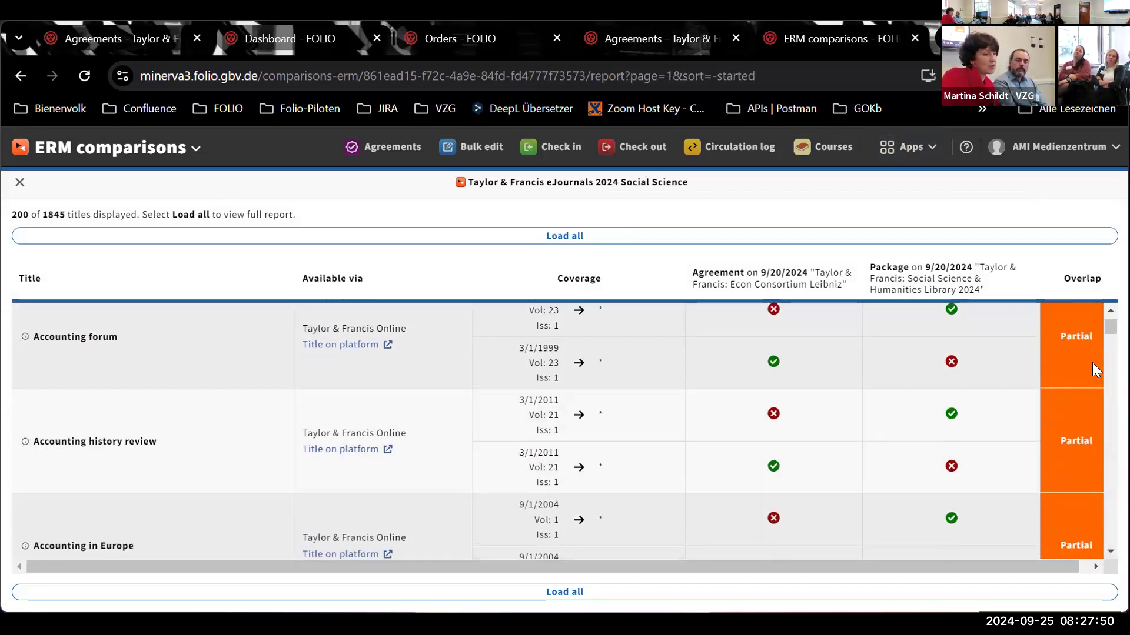
{"action": "scroll", "coordinate": [1110, 327], "scroll_direction": "up", "scroll_amount": 3}
{"action": "scroll", "coordinate": [558, 431], "scroll_direction": "up", "scroll_amount": 4}
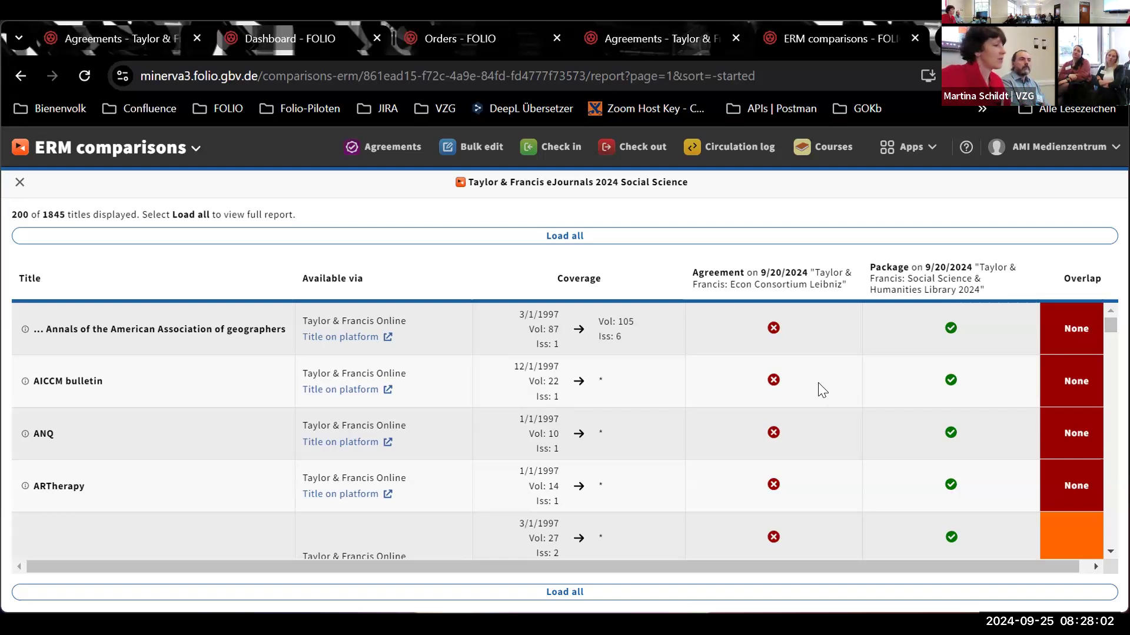
{"action": "left_click", "coordinate": [20, 183]}
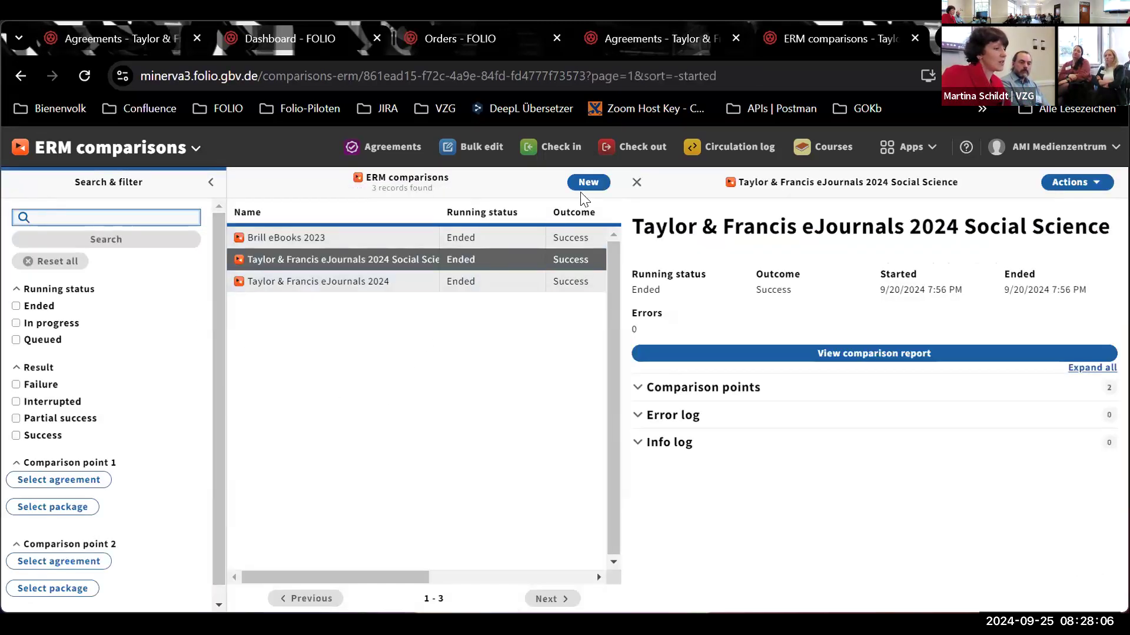
Step: Start a new ERM comparison named "Taylor & Francis package"
{"action": "left_click", "coordinate": [588, 184]}
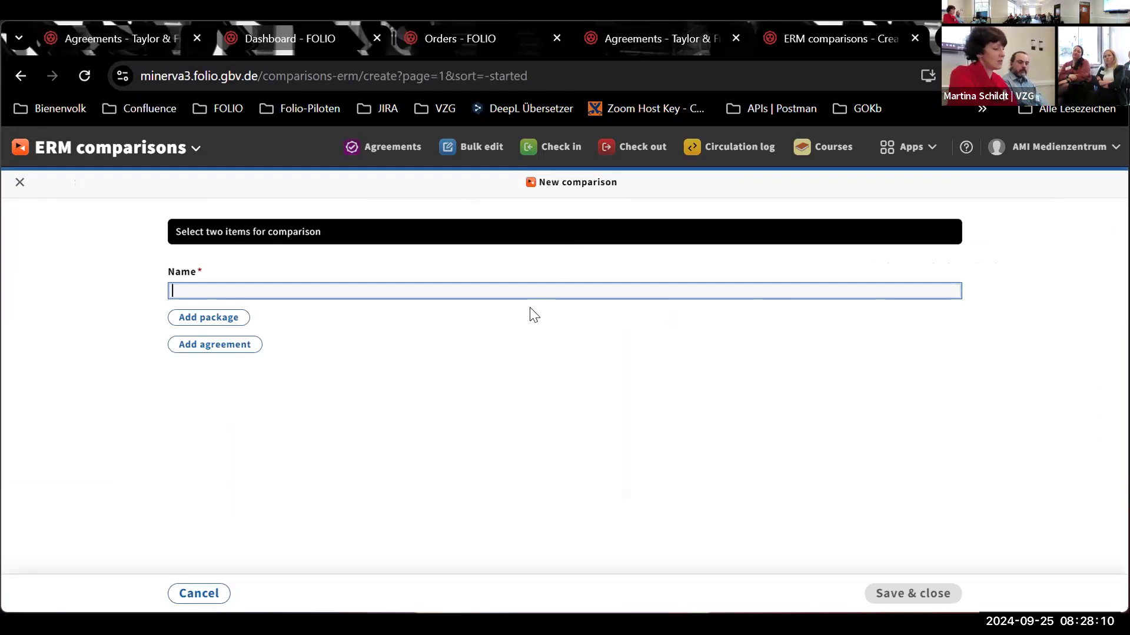
{"action": "type", "text": "Taylor"}
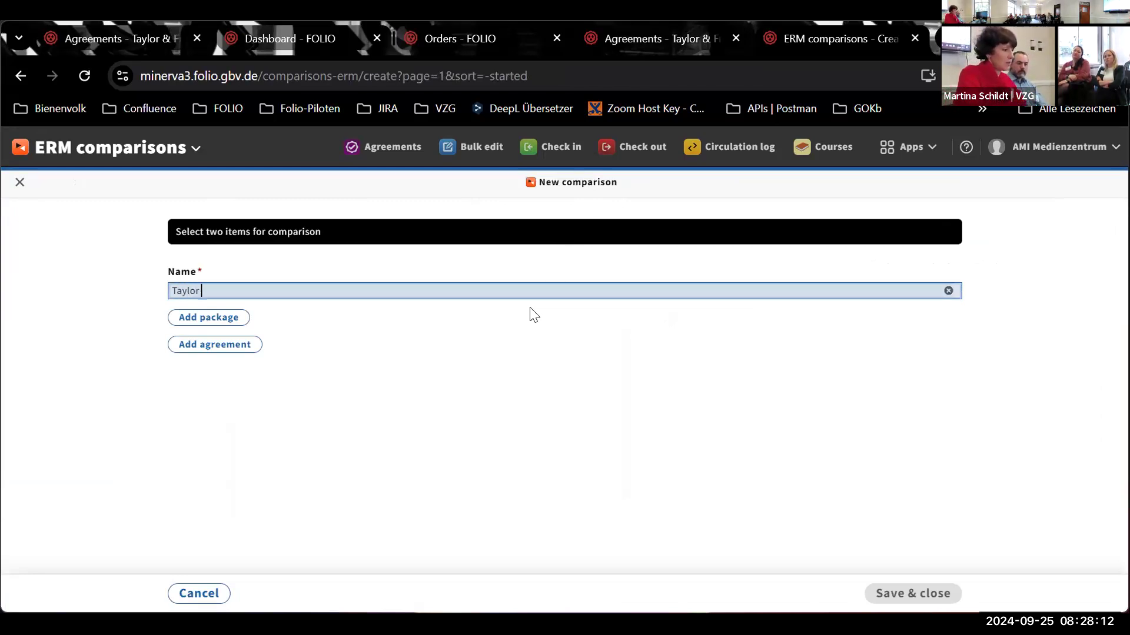
{"action": "type", "text": " & Fr"}
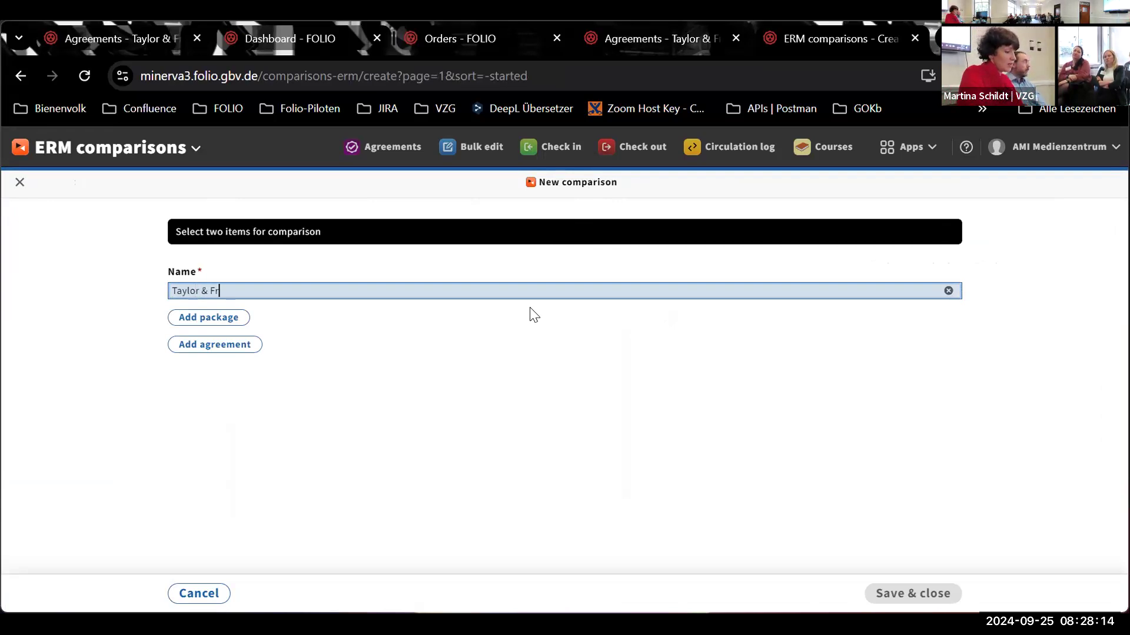
{"action": "type", "text": "ancis po"}
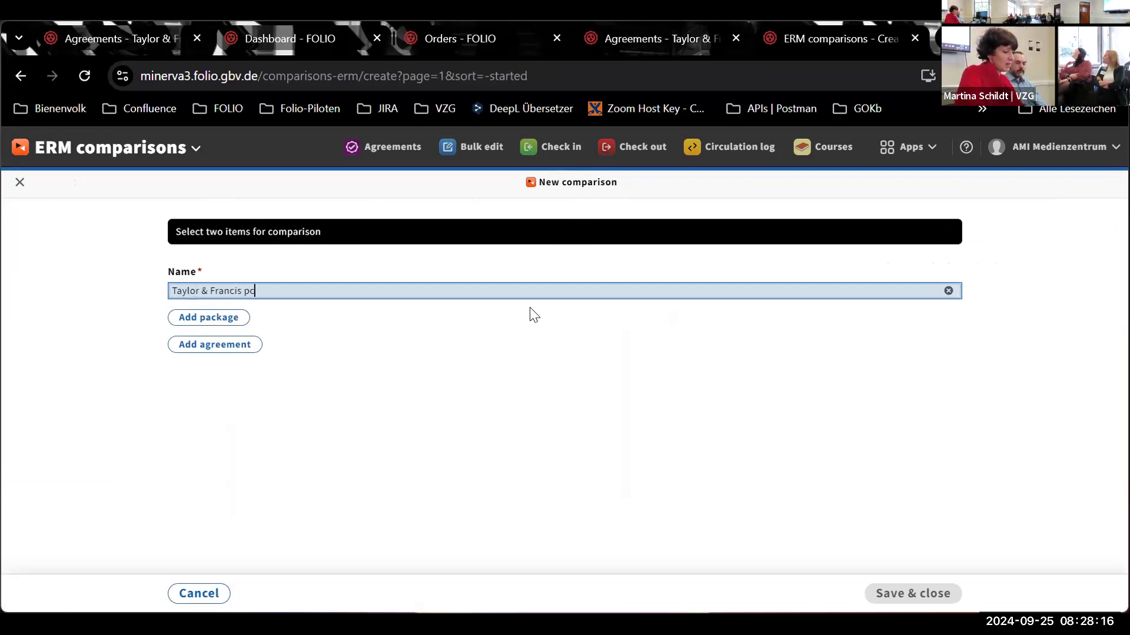
{"action": "key", "text": "BackSpace"}
{"action": "type", "text": "ackage"}
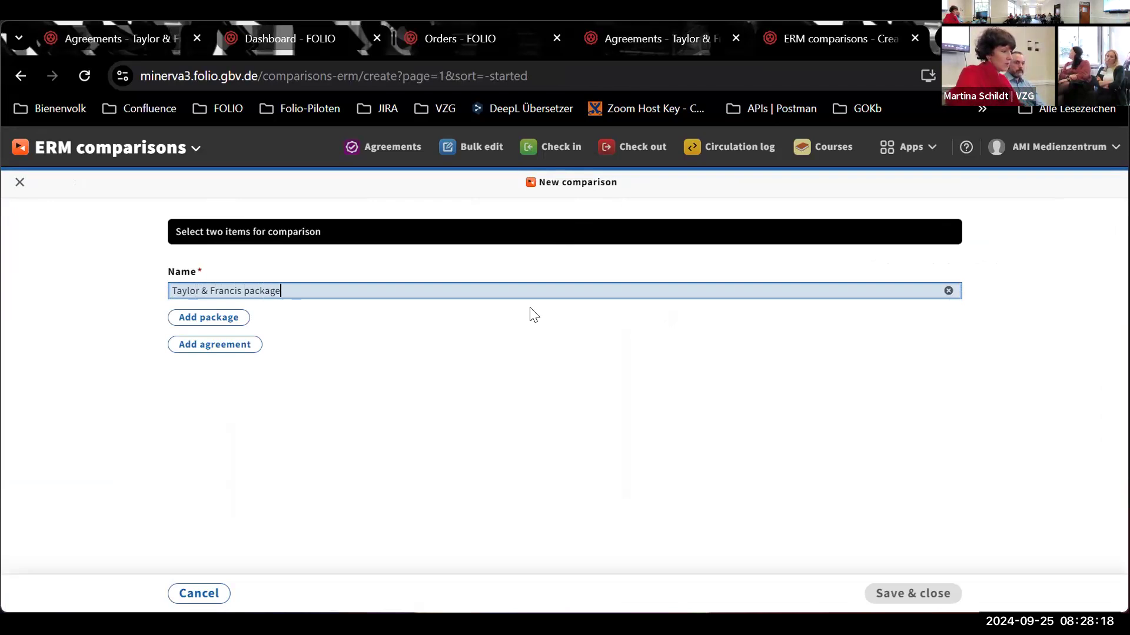
Step: Add the package Taylor & Francis: Business Management & Economics Archive - 2000: Nationallizenz to the new comparison, finding it with "taylor"
{"action": "left_click", "coordinate": [230, 323]}
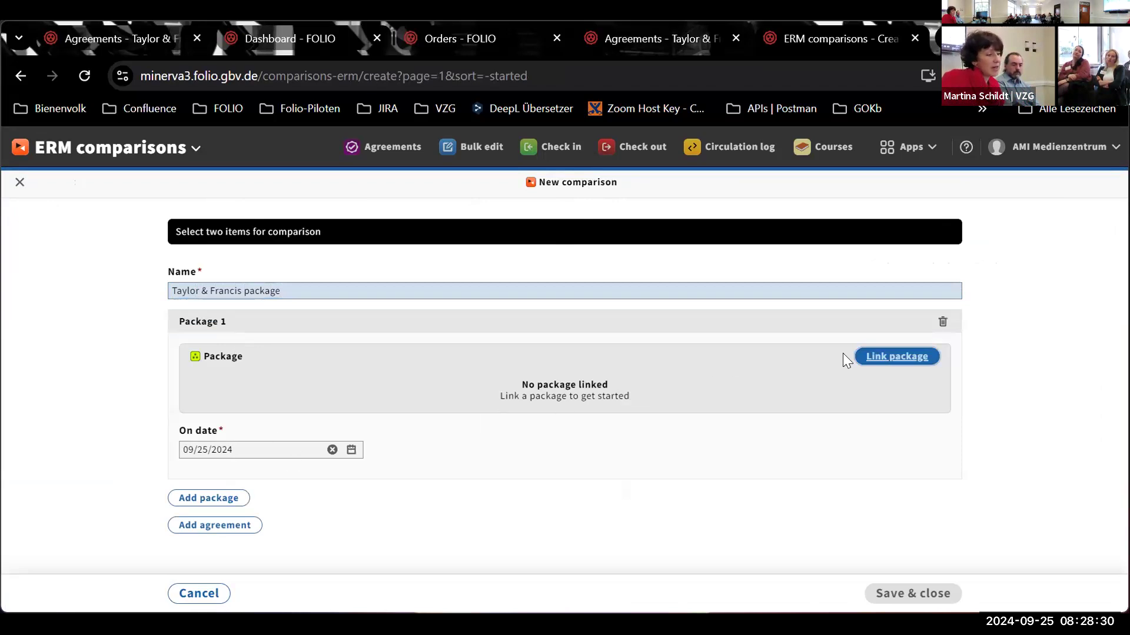
{"action": "left_click", "coordinate": [898, 358]}
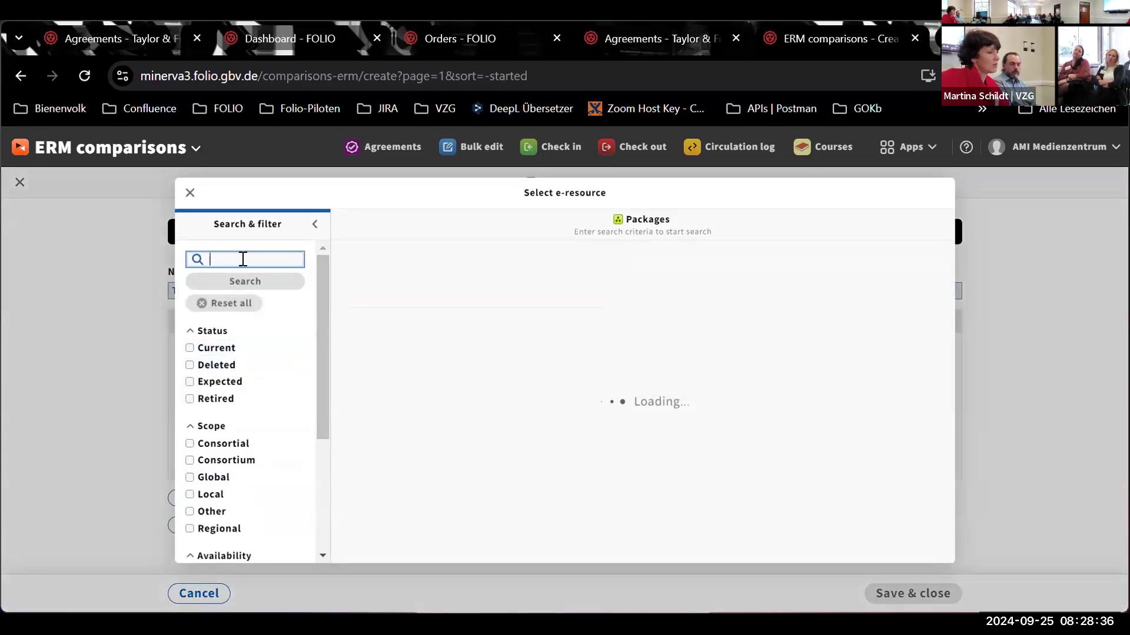
{"action": "type", "text": "ta"}
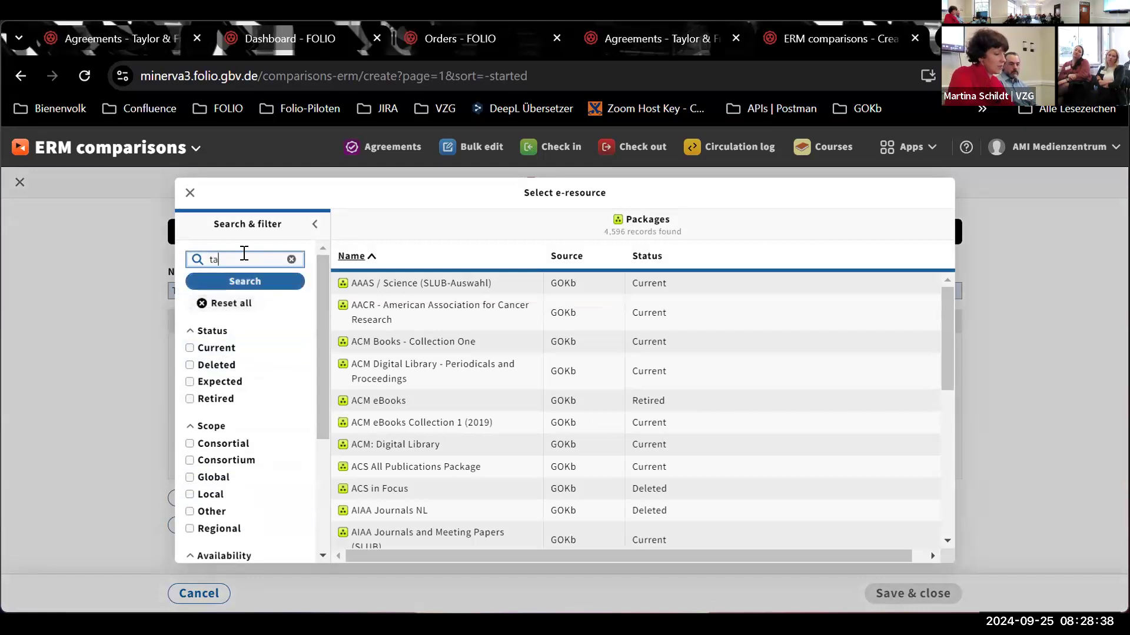
{"action": "type", "text": "ylor"}
{"action": "key", "text": "Return"}
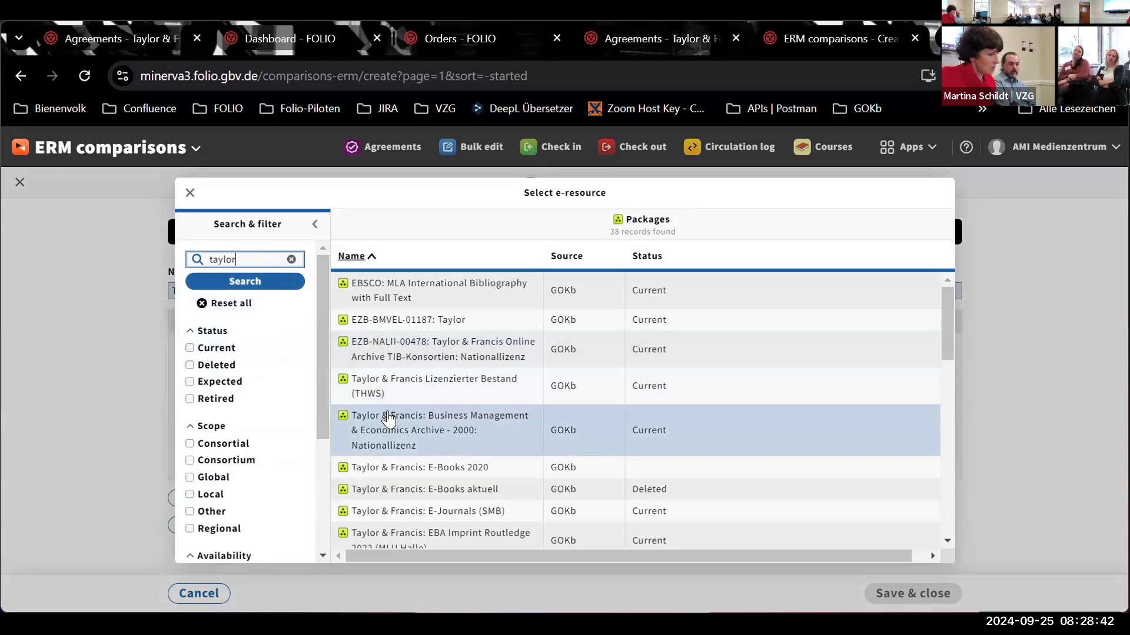
{"action": "left_click", "coordinate": [467, 436]}
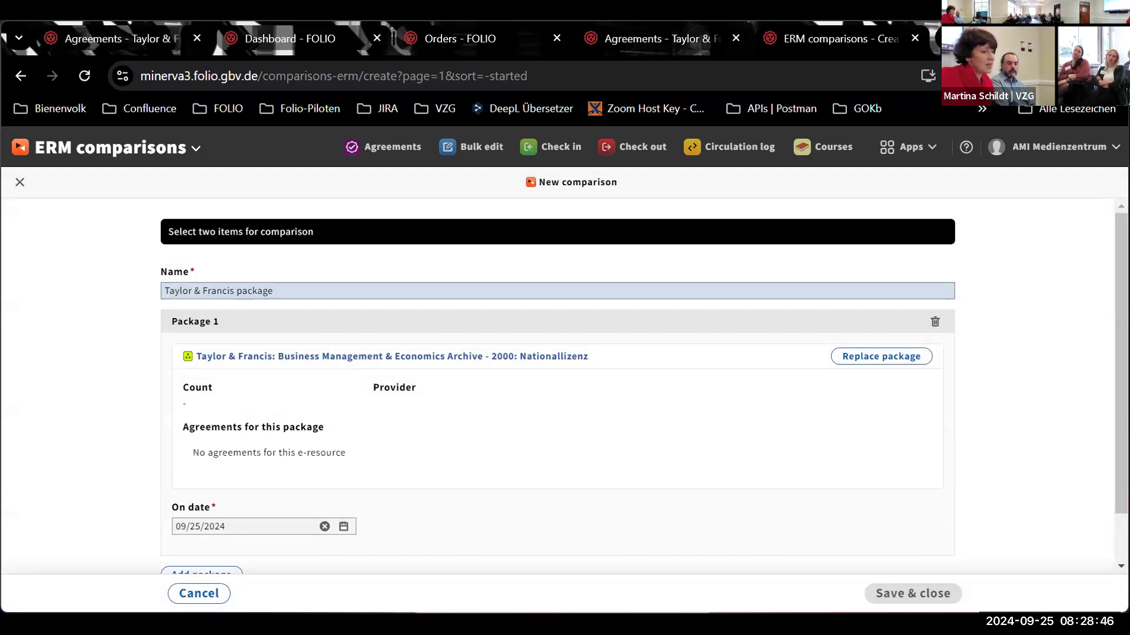
Step: Add the agreement Taylor & Francis: Language Awareness to the comparison, finding it with "taylor", and save the comparison
{"action": "scroll", "coordinate": [585, 496], "scroll_direction": "down", "scroll_amount": 2}
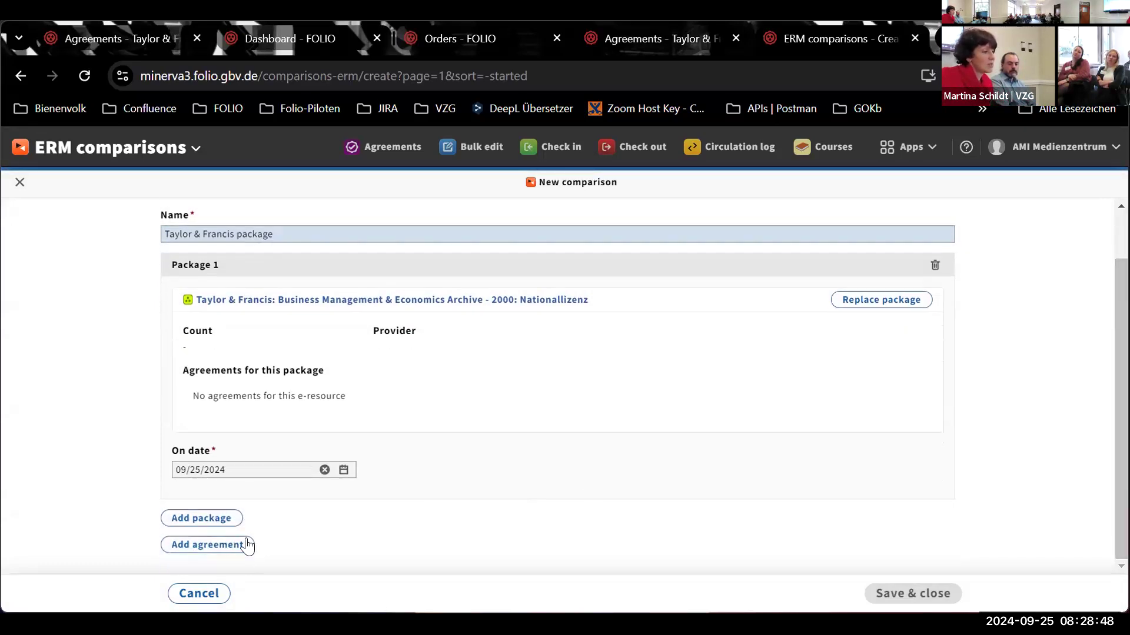
{"action": "left_click", "coordinate": [216, 546]}
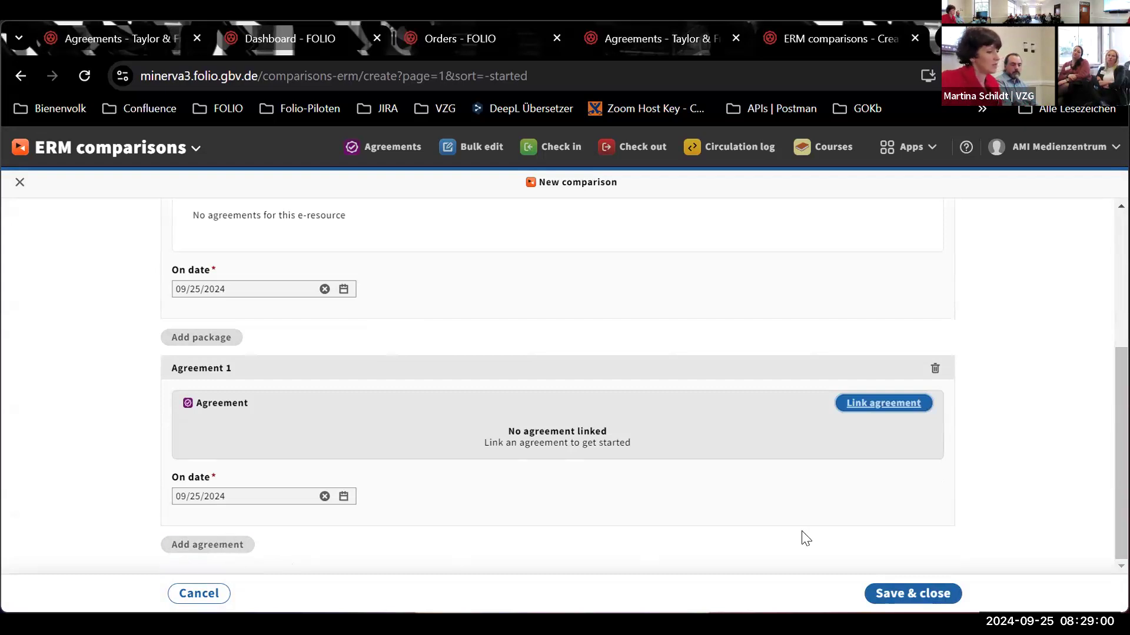
{"action": "left_click", "coordinate": [905, 405]}
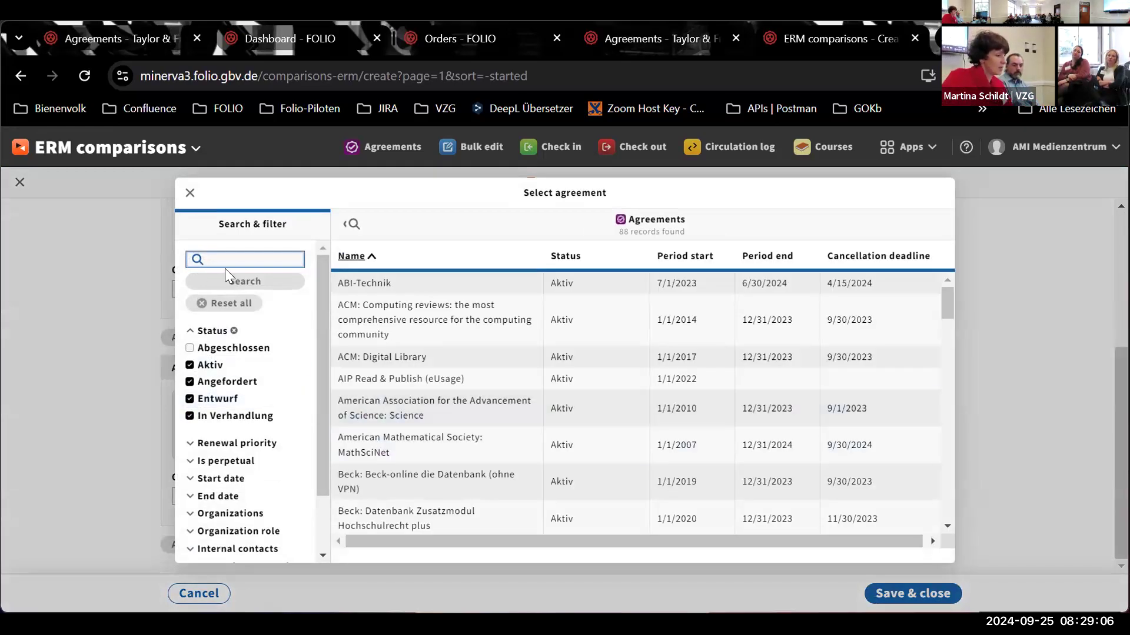
{"action": "type", "text": "taylor"}
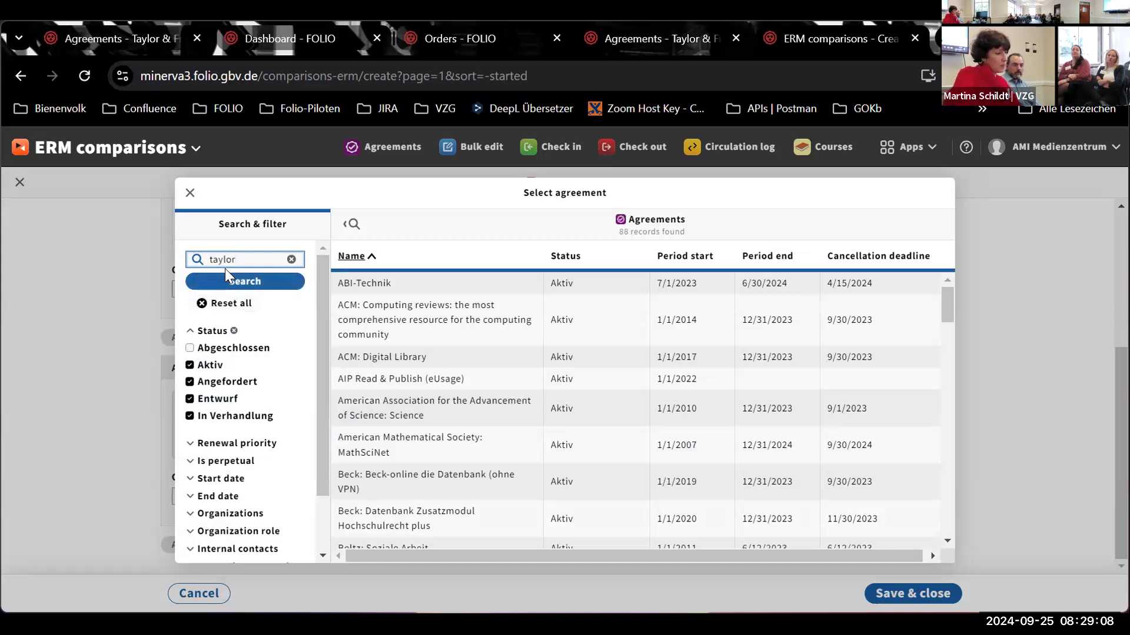
{"action": "key", "text": "Return"}
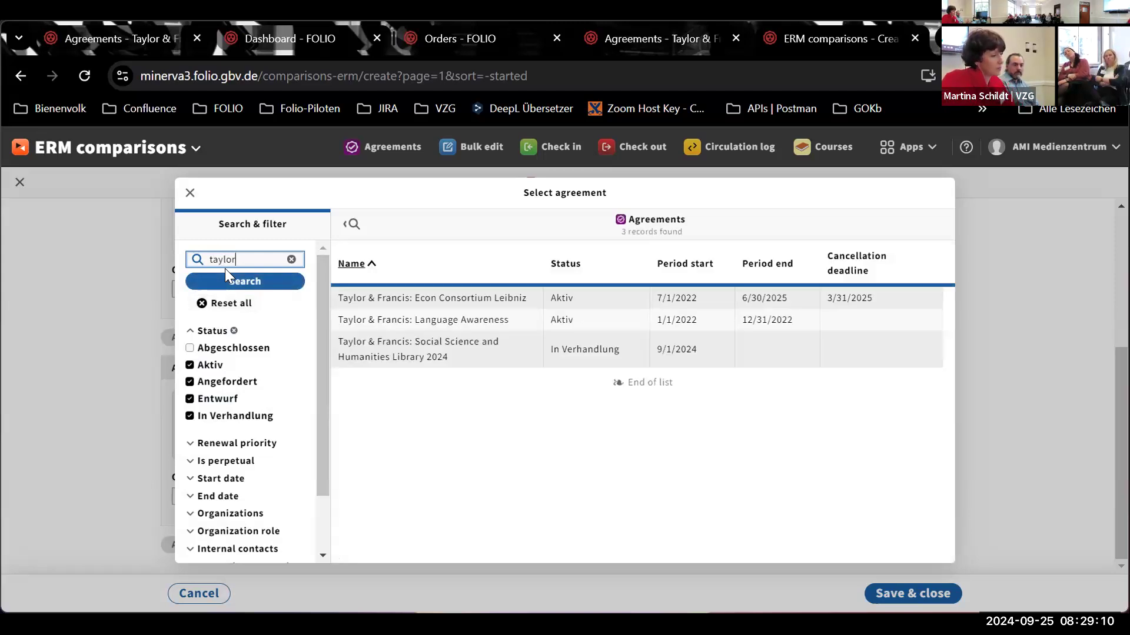
{"action": "left_click", "coordinate": [405, 323]}
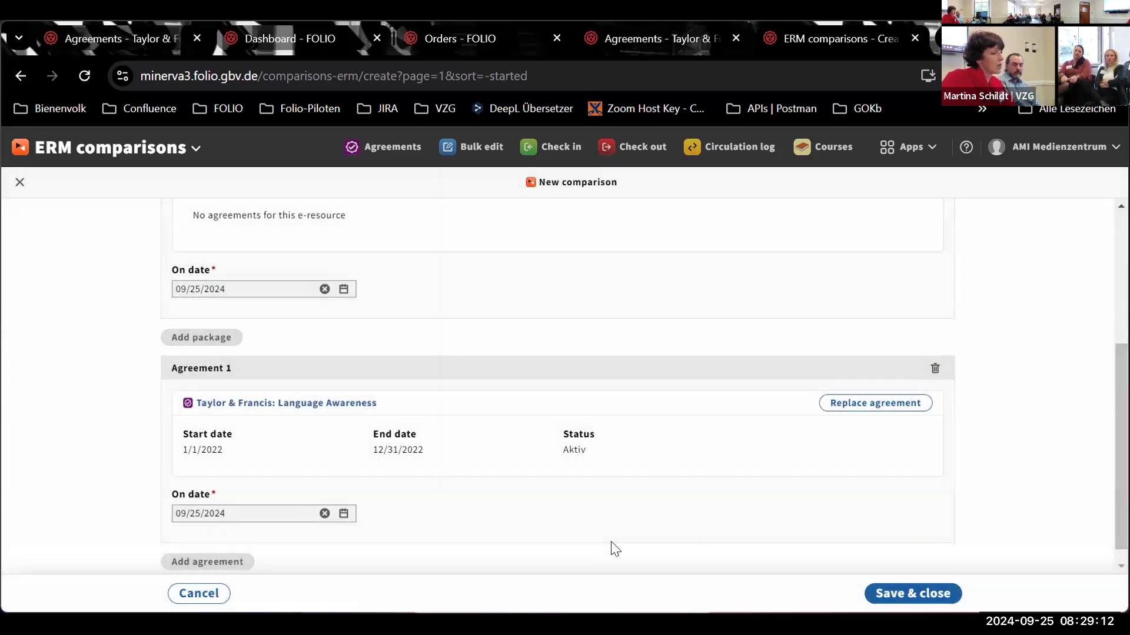
{"action": "left_click", "coordinate": [891, 593]}
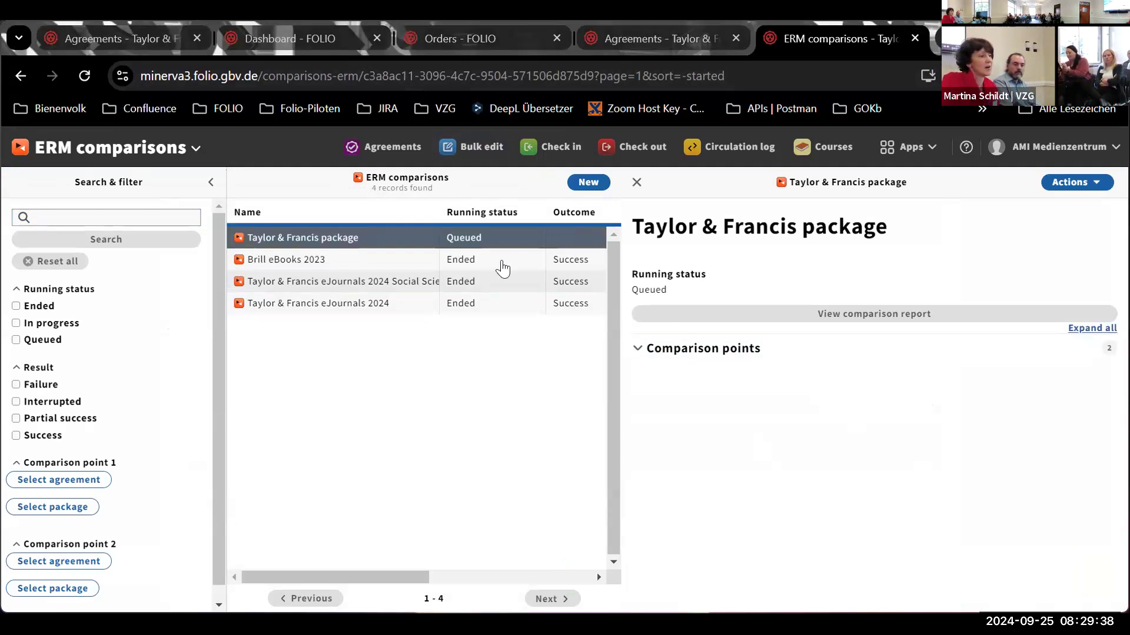
Step: Switch to the minerva4 Agreements app and search the local KB titles for "journal cost"
{"action": "key", "text": "ctrl+shift+Tab"}
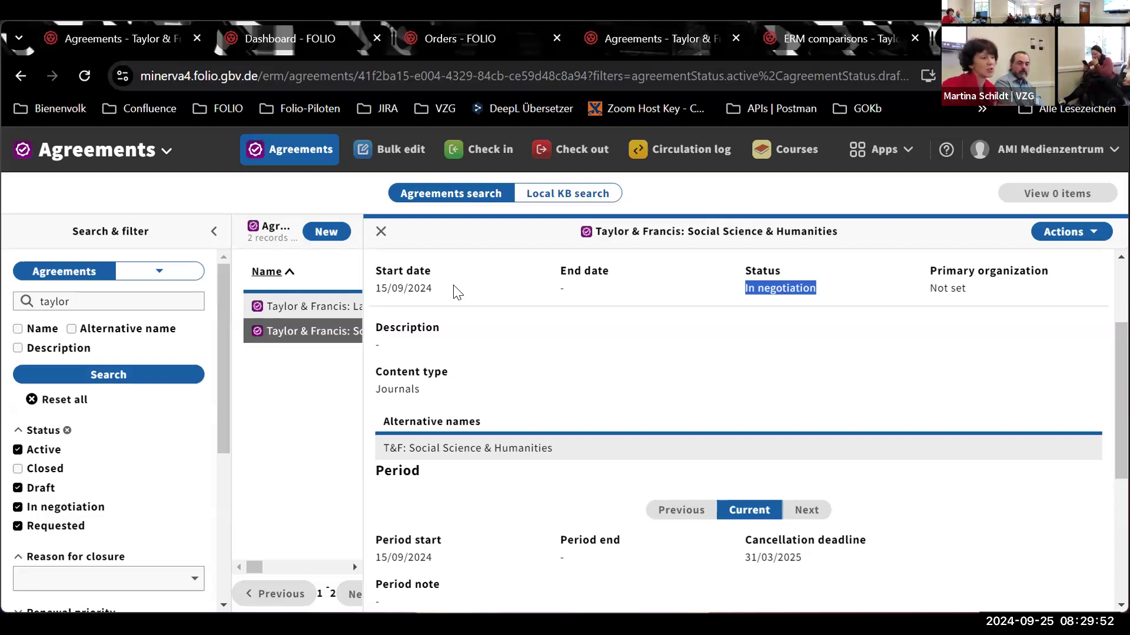
{"action": "left_click", "coordinate": [579, 203]}
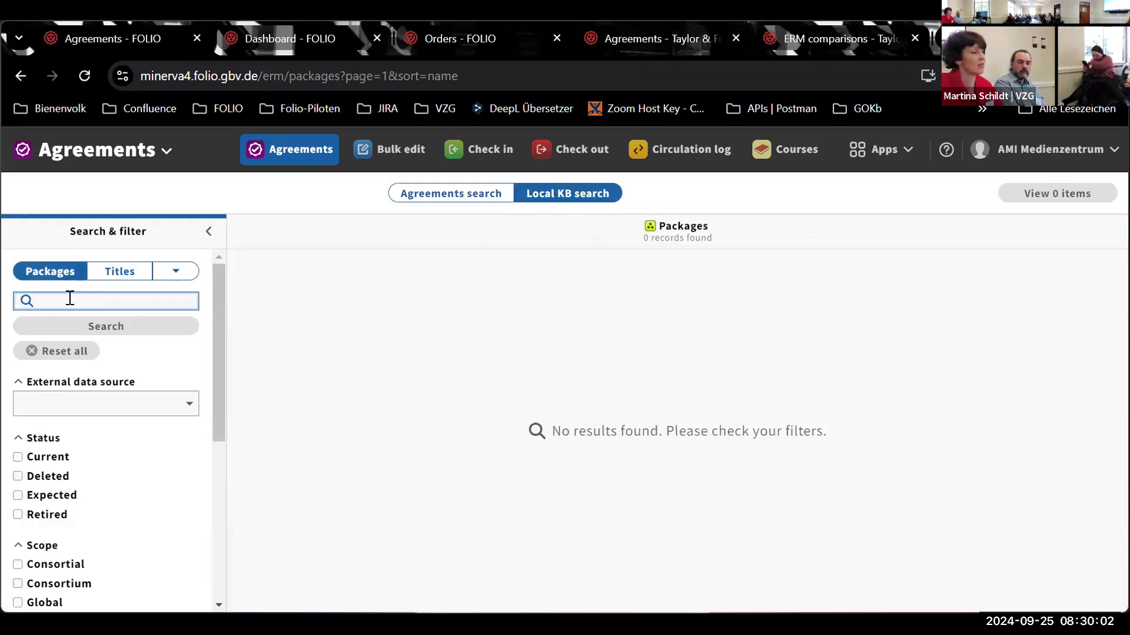
{"action": "left_click", "coordinate": [121, 276]}
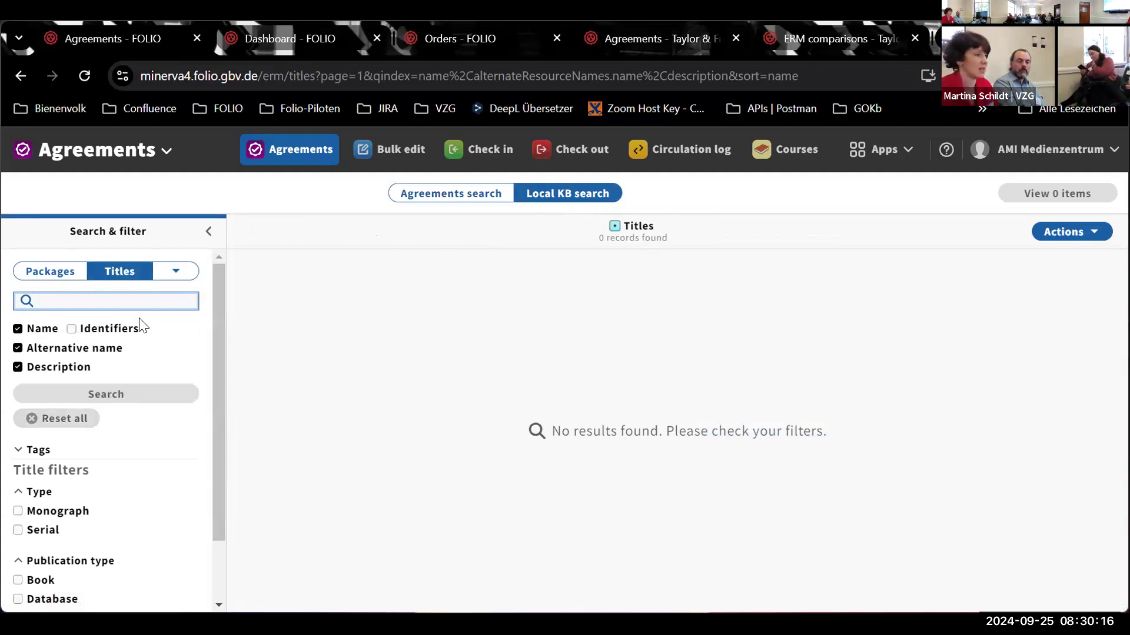
{"action": "type", "text": "journal"}
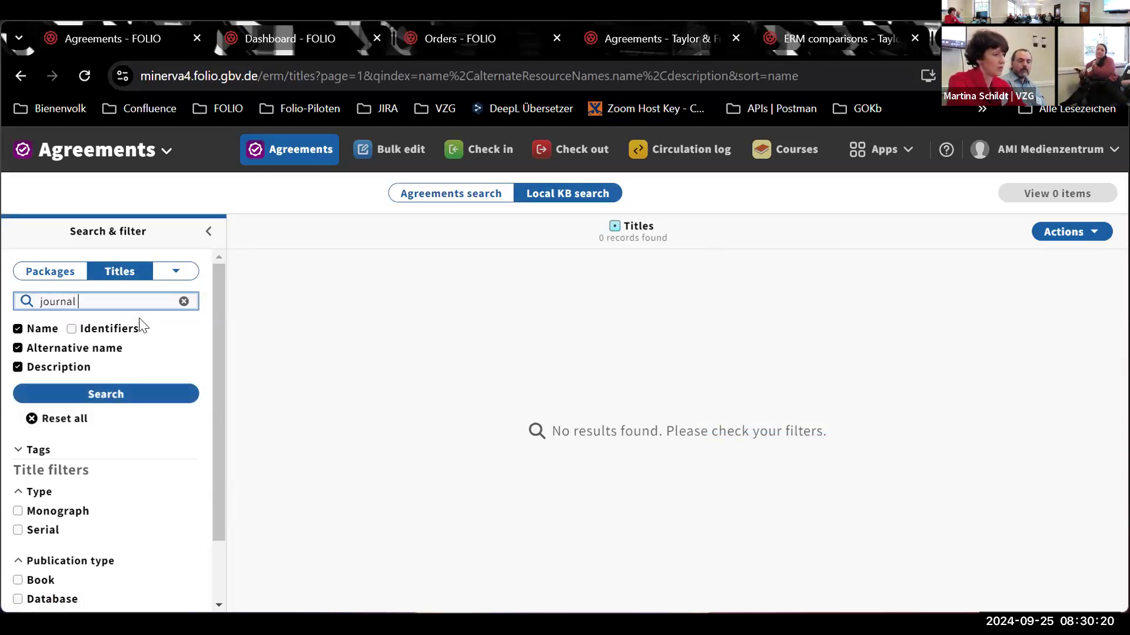
{"action": "type", "text": " cost"}
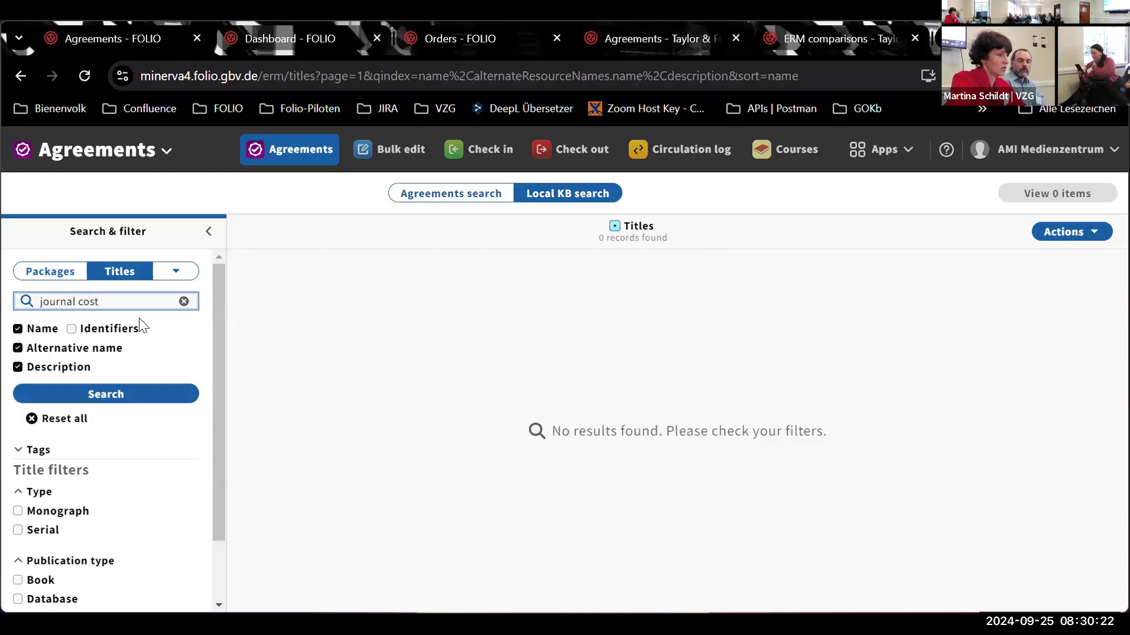
{"action": "left_click", "coordinate": [125, 400]}
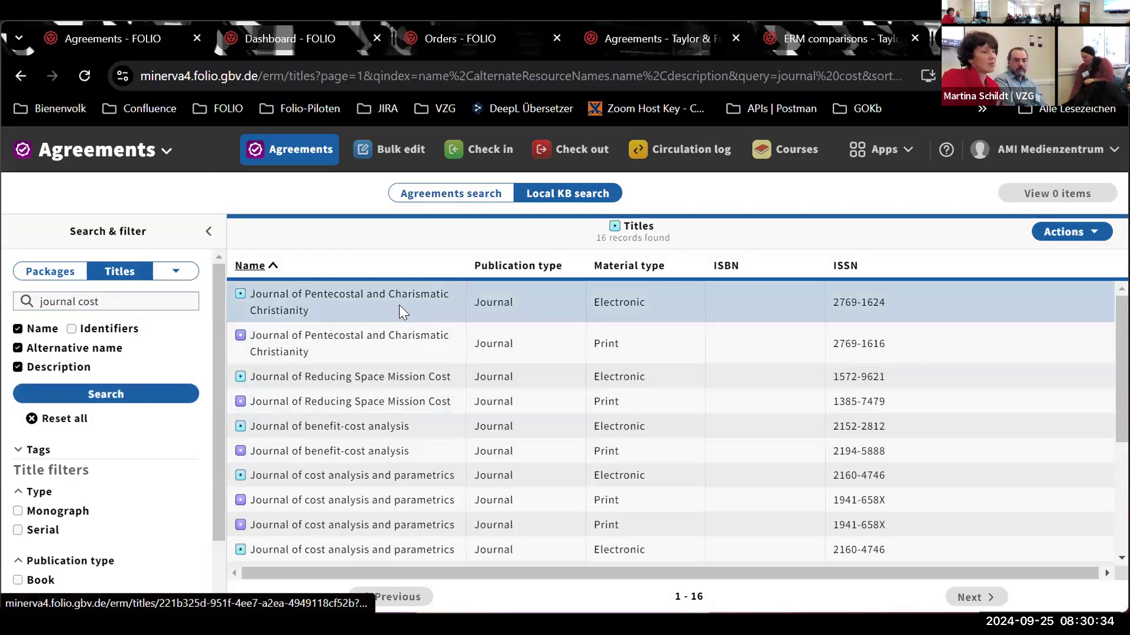
Step: View the electronic title Journal of Pentecostal and Charismatic Christianity and examine the agreements for this e-resource
{"action": "left_click", "coordinate": [399, 305]}
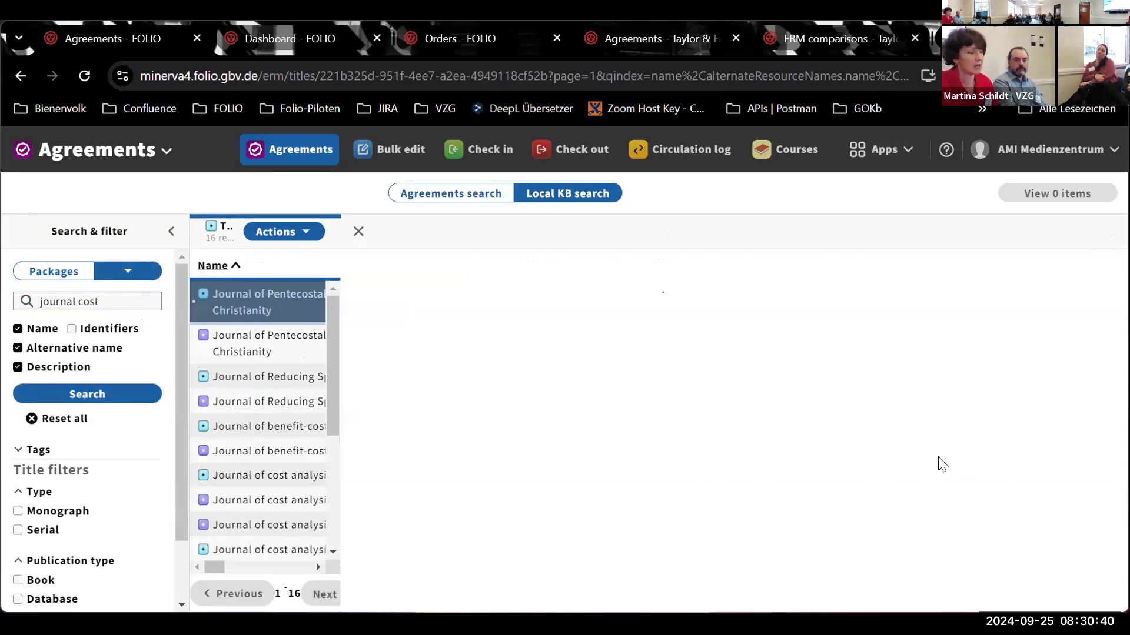
{"action": "scroll", "coordinate": [1043, 403], "scroll_direction": "down", "scroll_amount": 1}
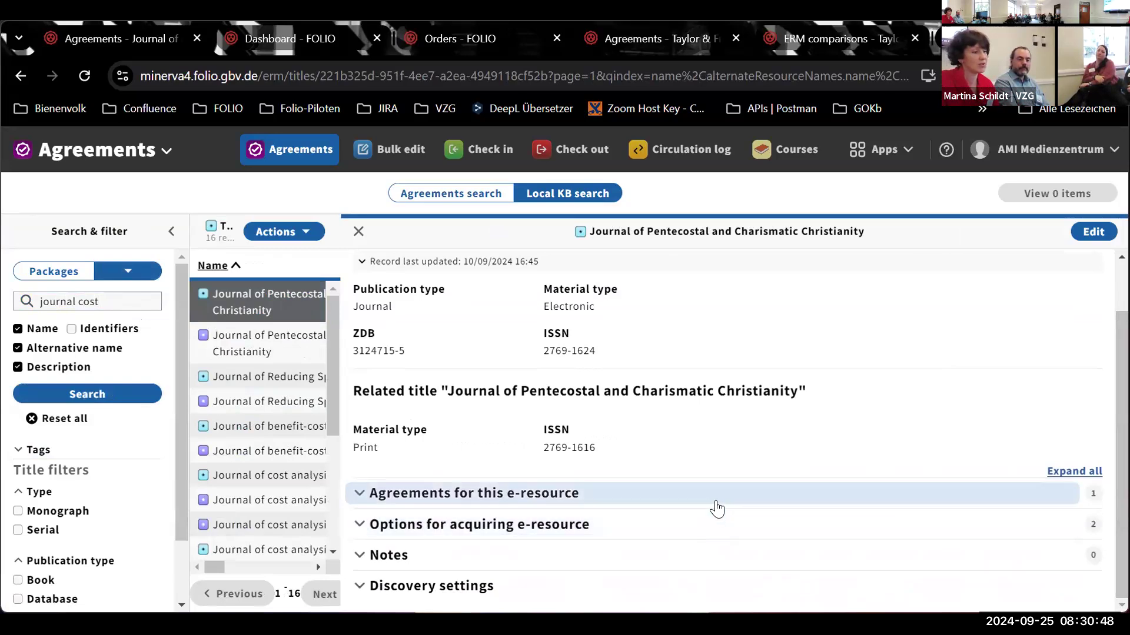
{"action": "left_click", "coordinate": [715, 500]}
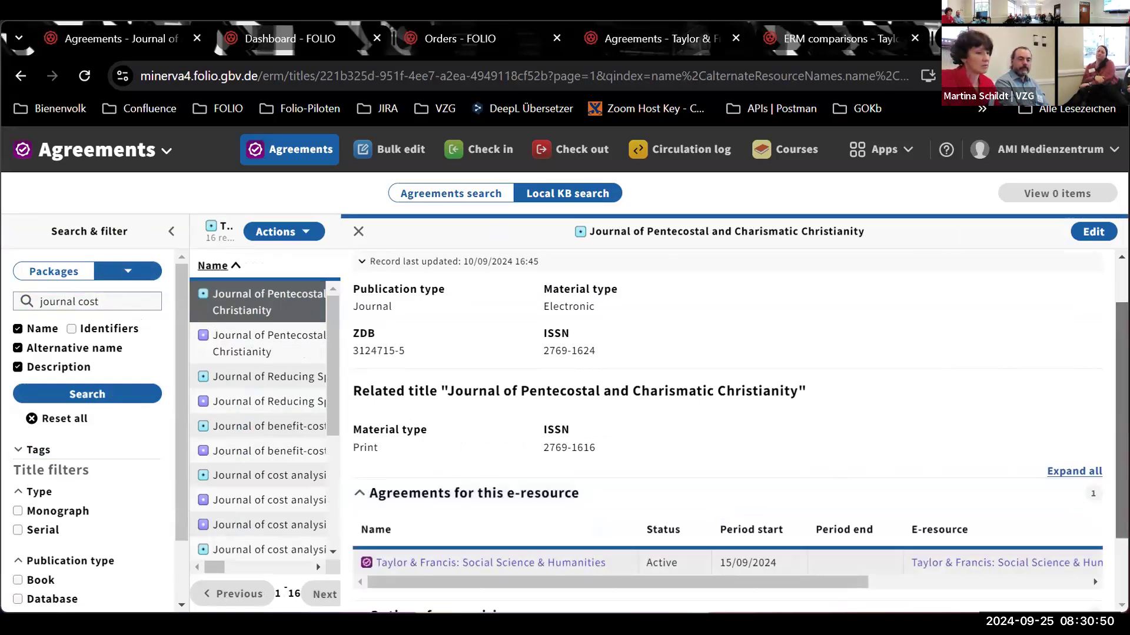
{"action": "scroll", "coordinate": [958, 418], "scroll_direction": "down", "scroll_amount": 2}
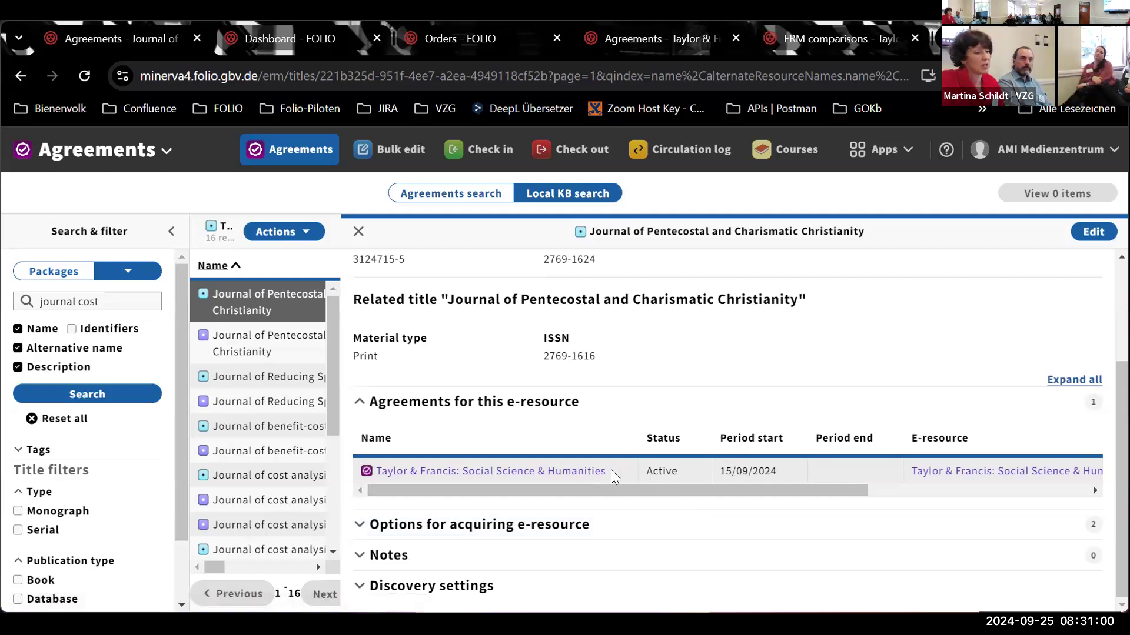
Step: Open the linked agreement Taylor & Francis: Social Science & Humanities and examine its organizations and their interfaces
{"action": "left_click", "coordinate": [580, 470]}
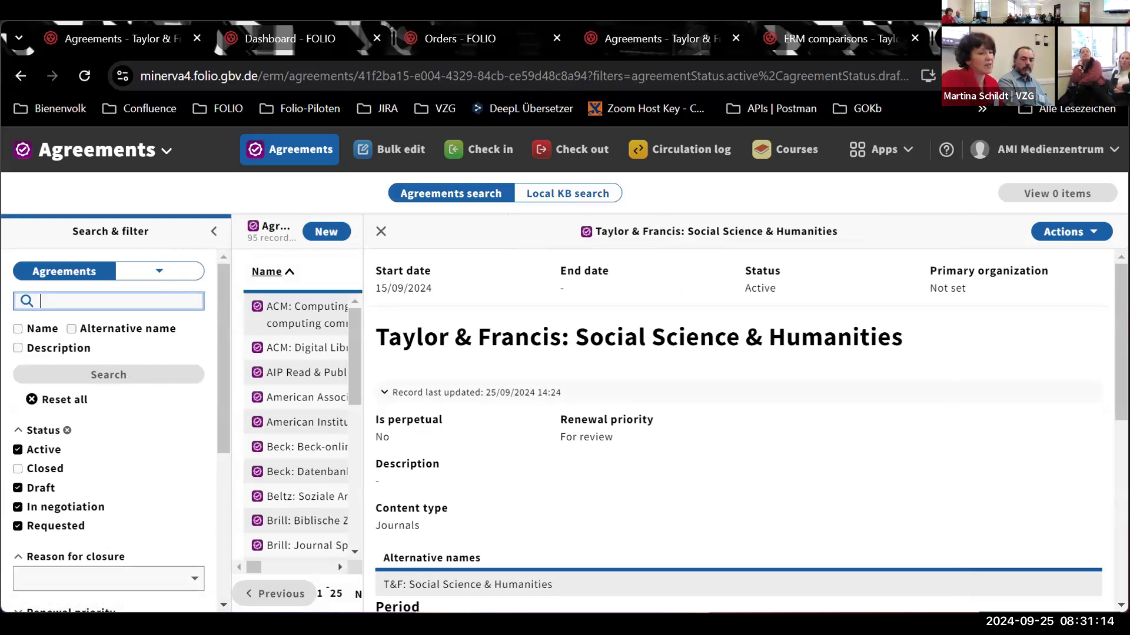
{"action": "scroll", "coordinate": [1121, 353], "scroll_direction": "down", "scroll_amount": 1}
{"action": "scroll", "coordinate": [738, 430], "scroll_direction": "down", "scroll_amount": 5}
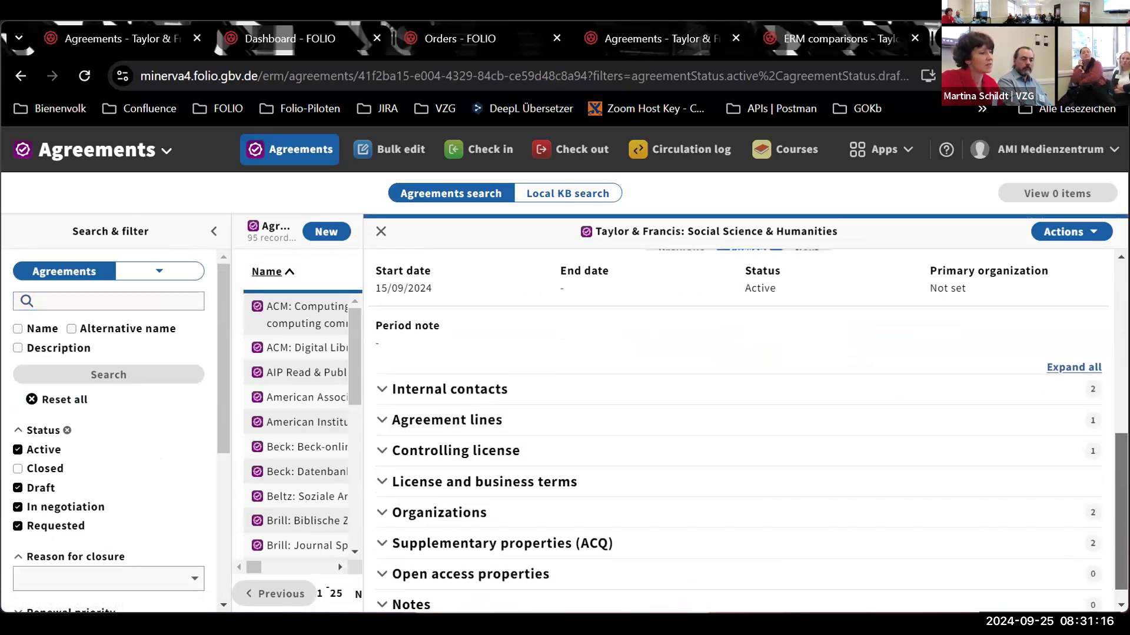
{"action": "left_click", "coordinate": [948, 521]}
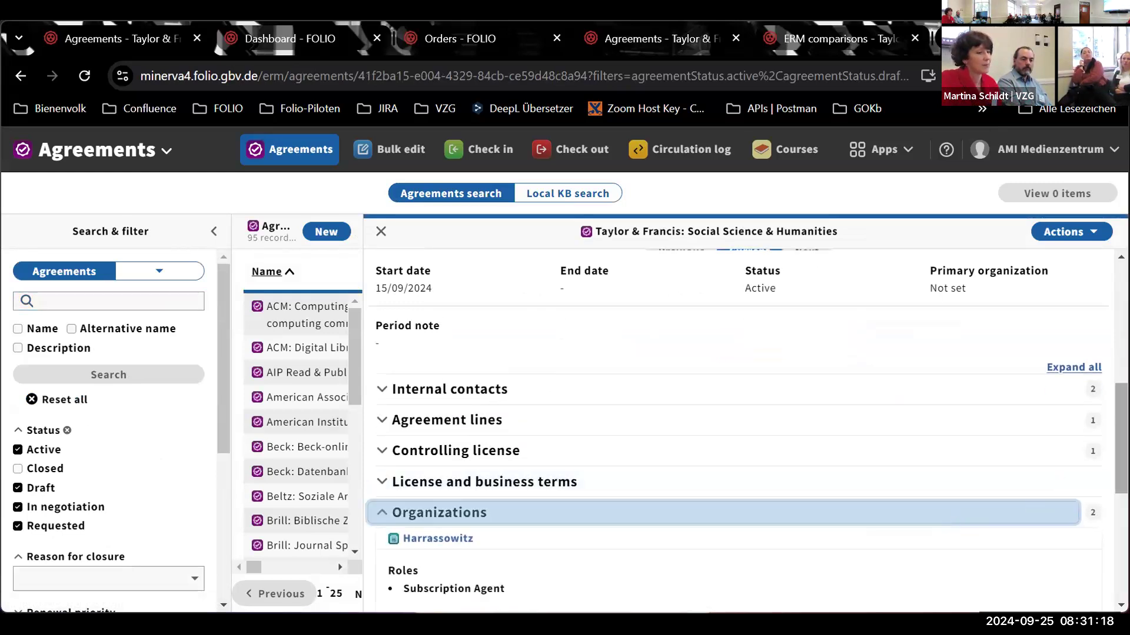
{"action": "scroll", "coordinate": [949, 521], "scroll_direction": "down", "scroll_amount": 3}
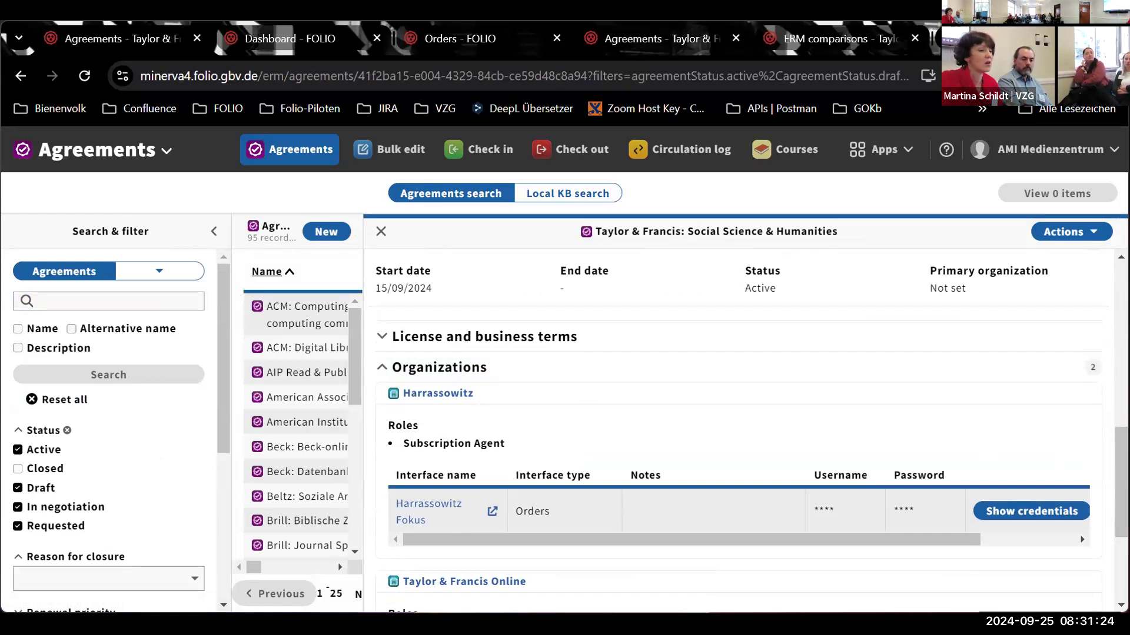
Step: Examine the internal contacts of the agreement and their roles
{"action": "scroll", "coordinate": [739, 430], "scroll_direction": "up", "scroll_amount": 1}
{"action": "scroll", "coordinate": [942, 436], "scroll_direction": "up", "scroll_amount": 3}
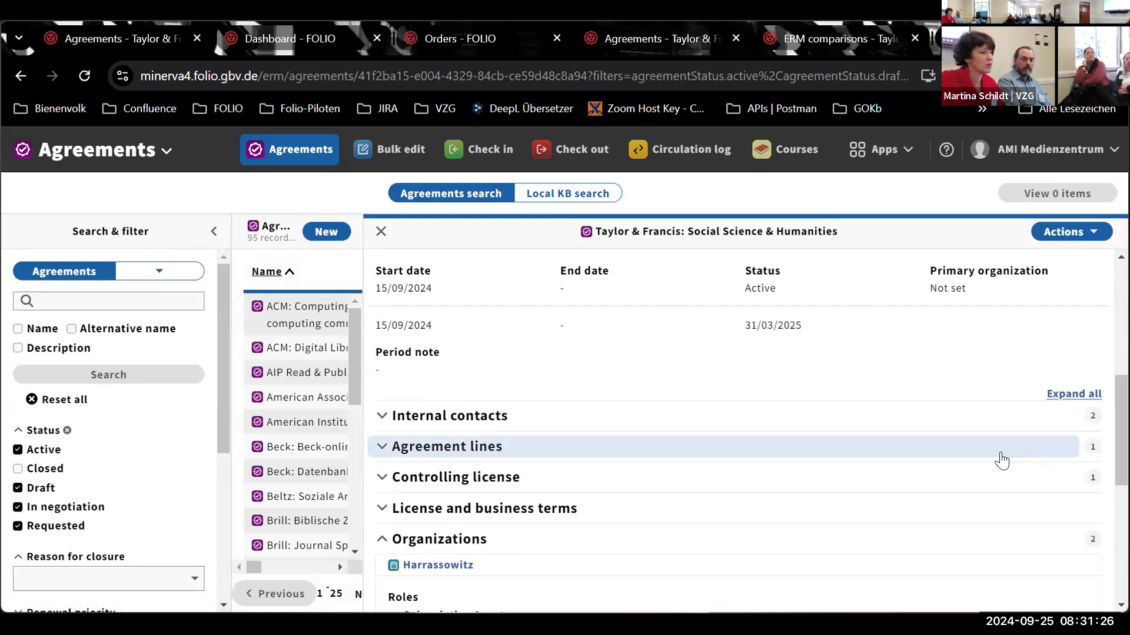
{"action": "left_click", "coordinate": [940, 433]}
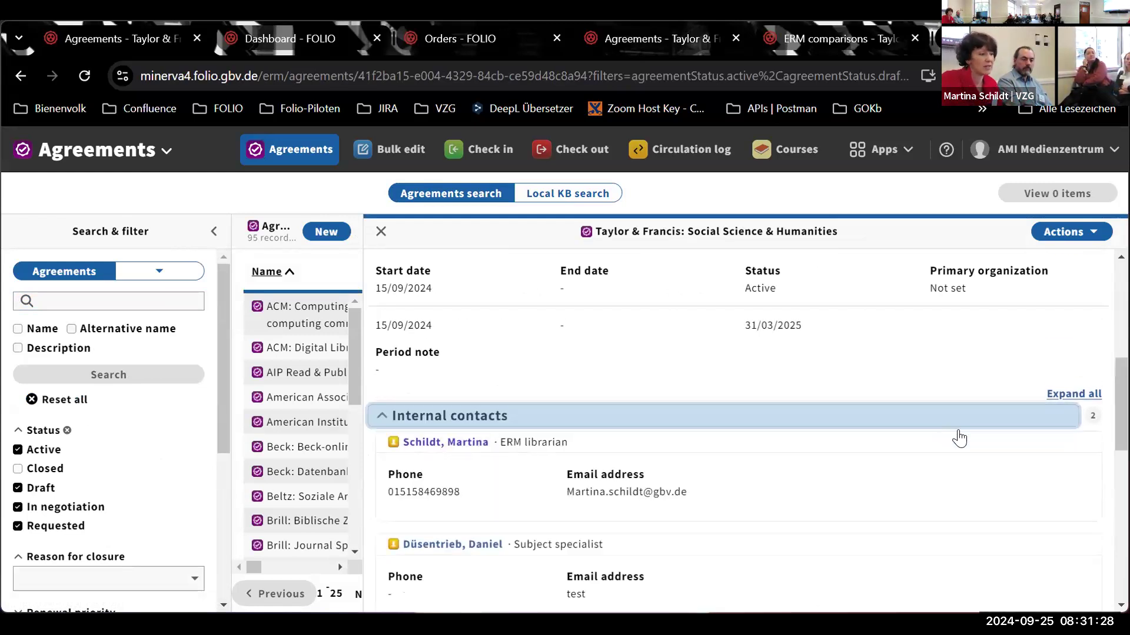
{"action": "scroll", "coordinate": [959, 438], "scroll_direction": "down", "scroll_amount": 1}
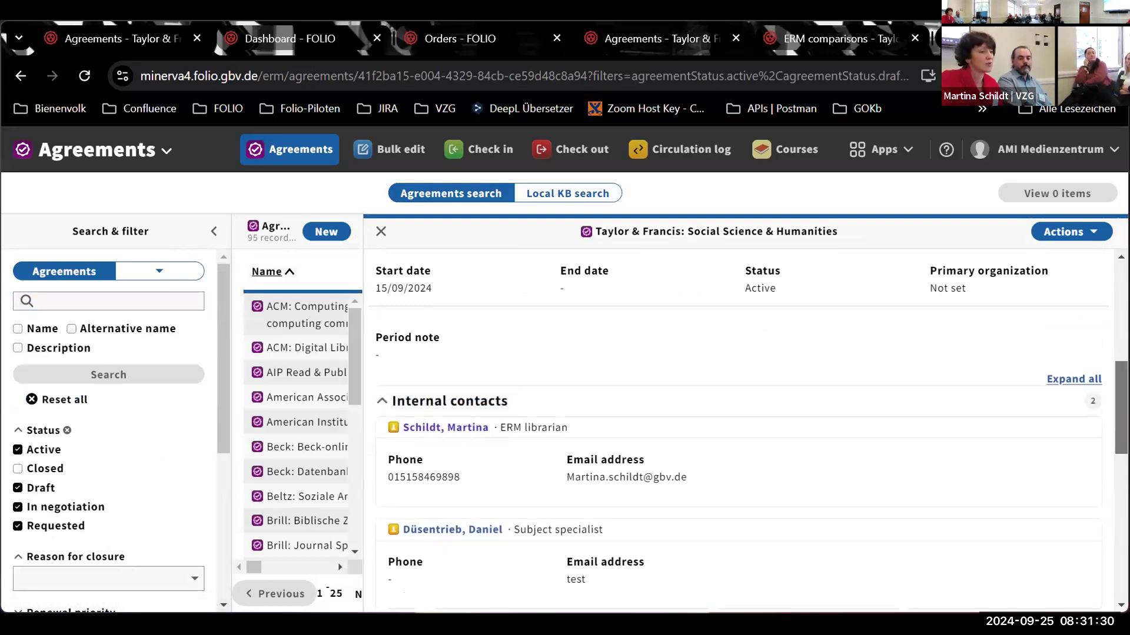
{"action": "scroll", "coordinate": [977, 425], "scroll_direction": "down", "scroll_amount": 3}
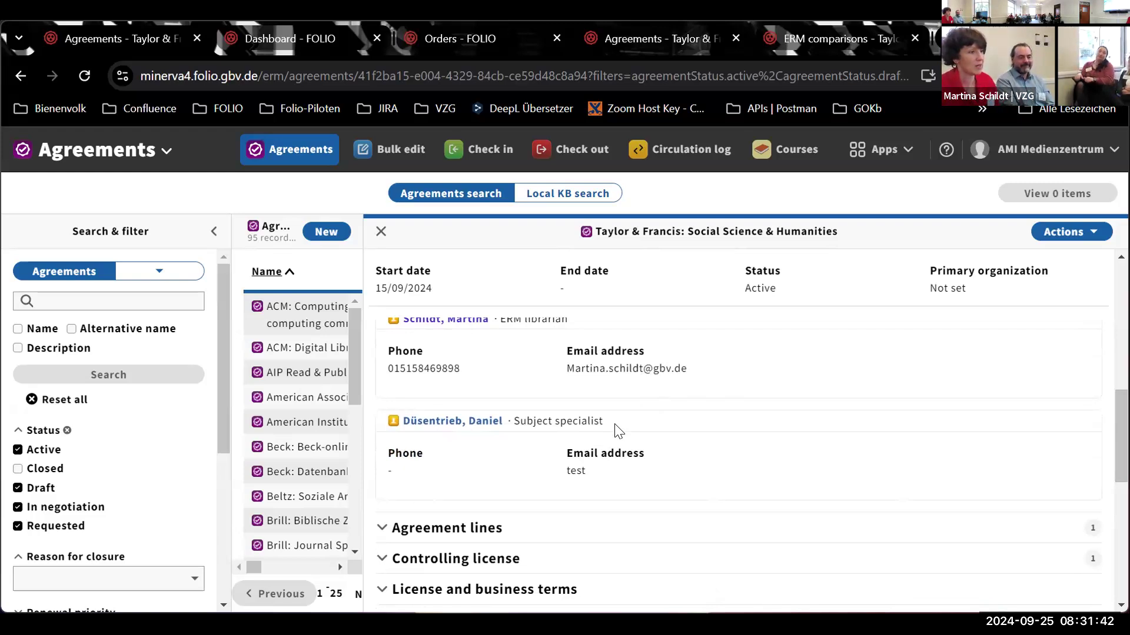
Step: Close the separate Dashboard page and open the Dashboard app anew from the minerva4 agreement page
{"action": "left_click", "coordinate": [299, 33]}
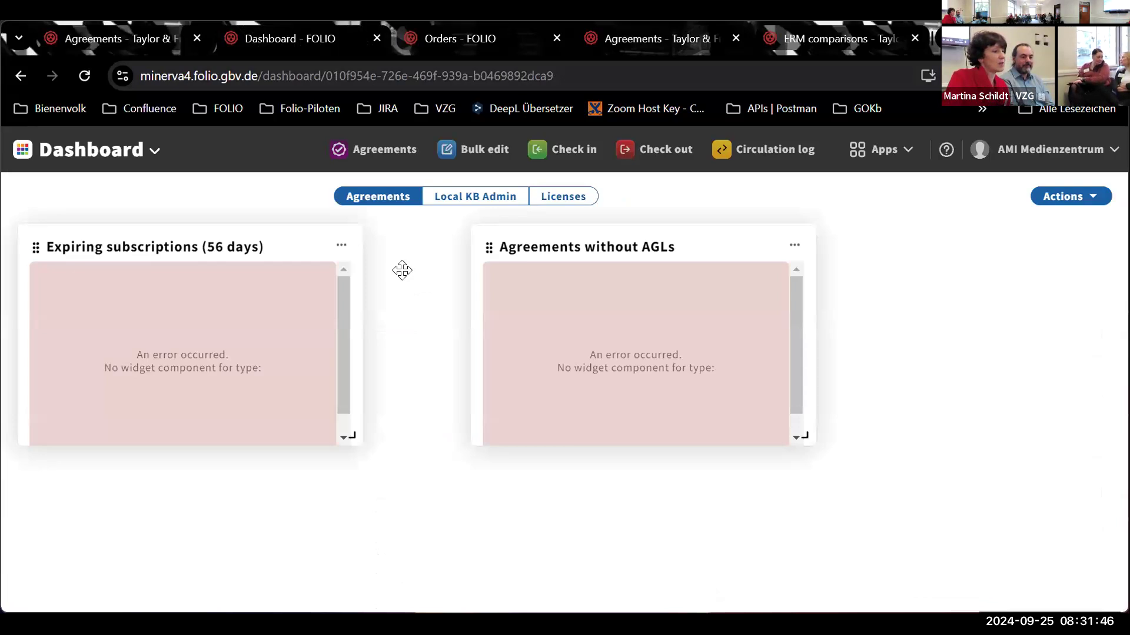
{"action": "middle_click", "coordinate": [232, 41]}
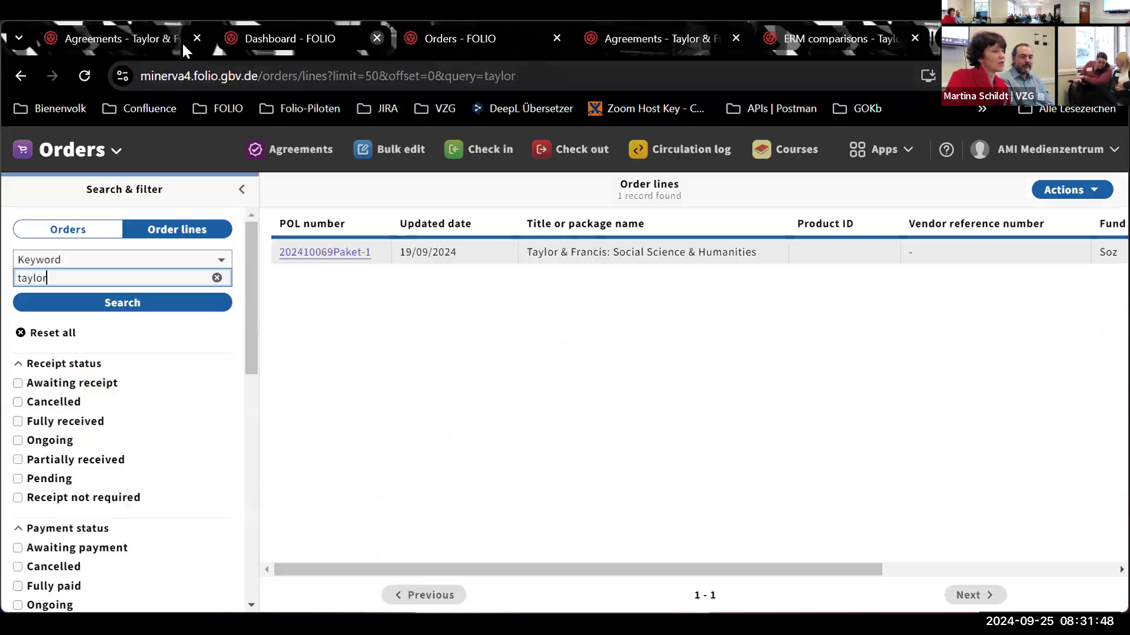
{"action": "left_click", "coordinate": [142, 36]}
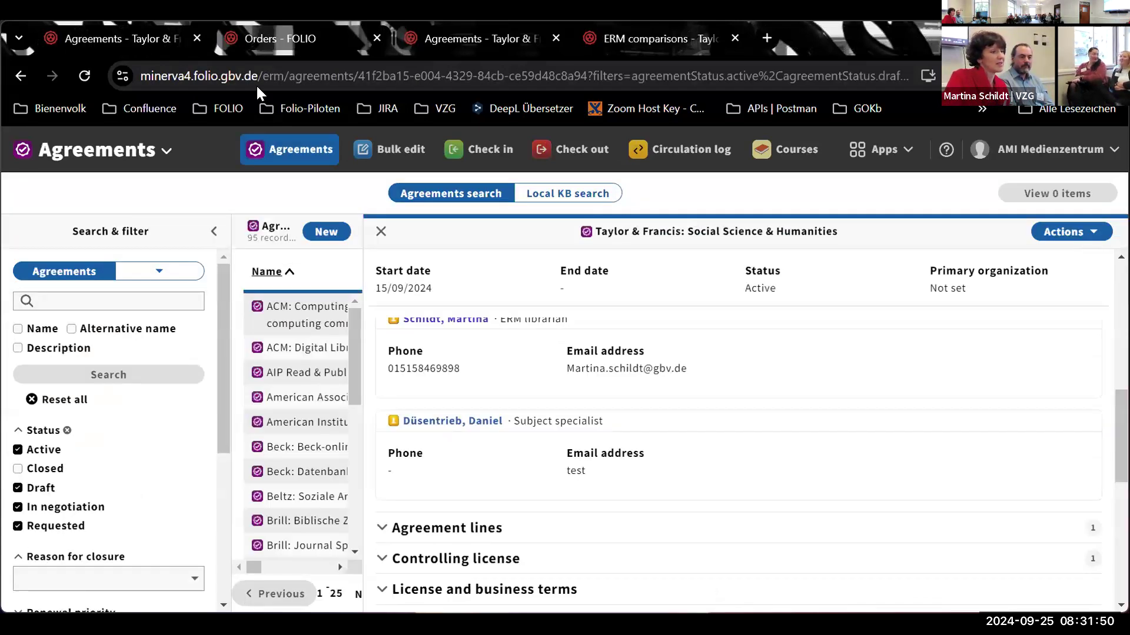
{"action": "left_click", "coordinate": [877, 149]}
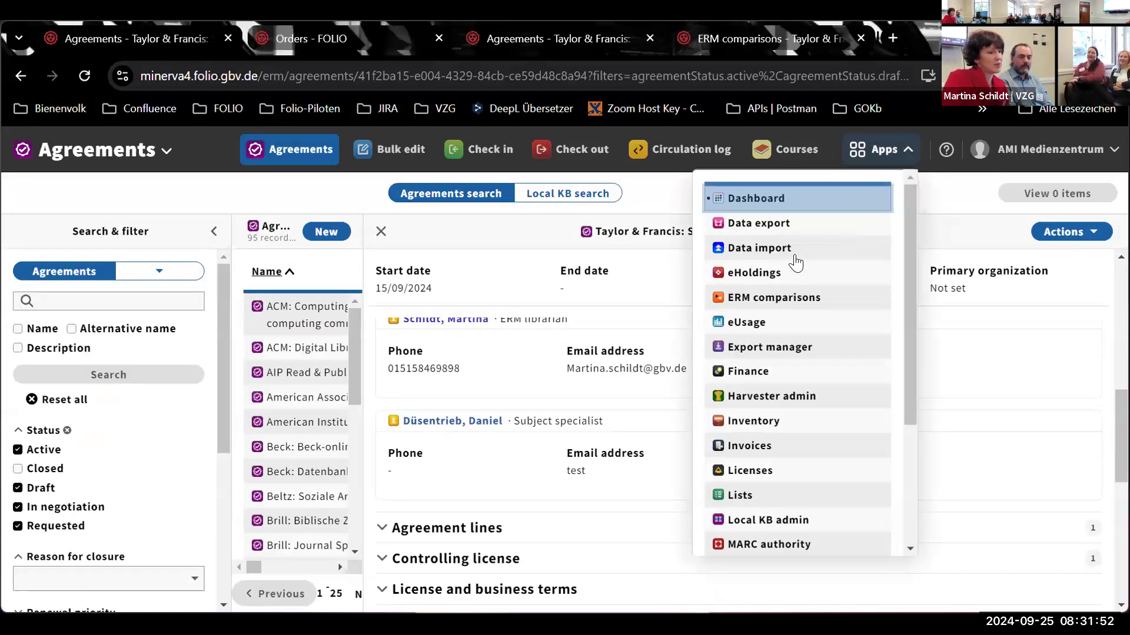
{"action": "left_click", "coordinate": [796, 203]}
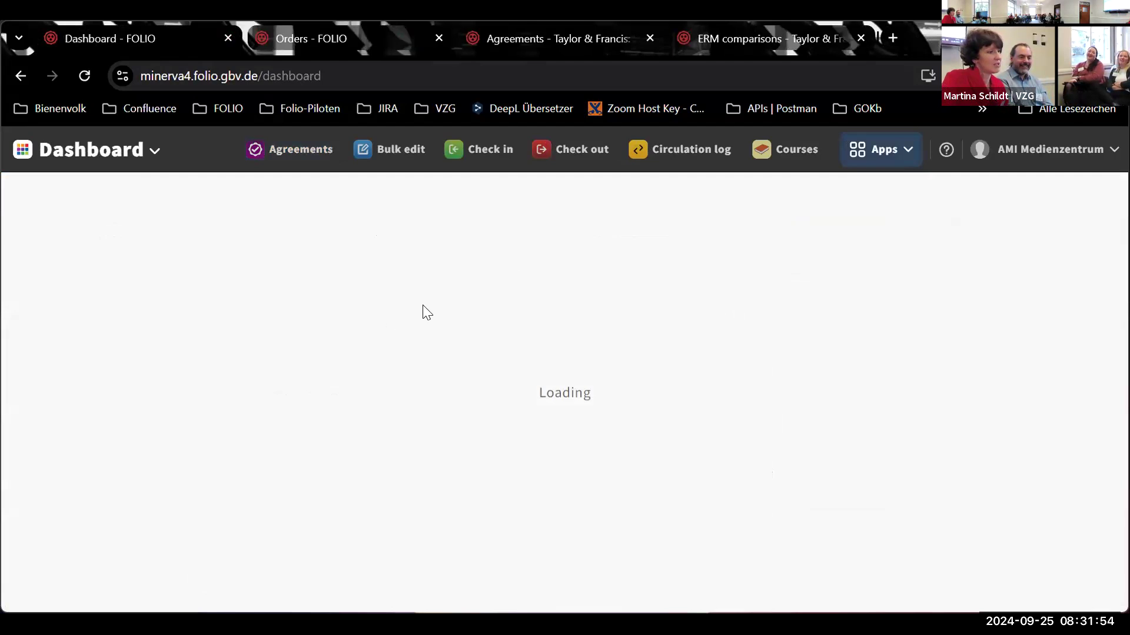
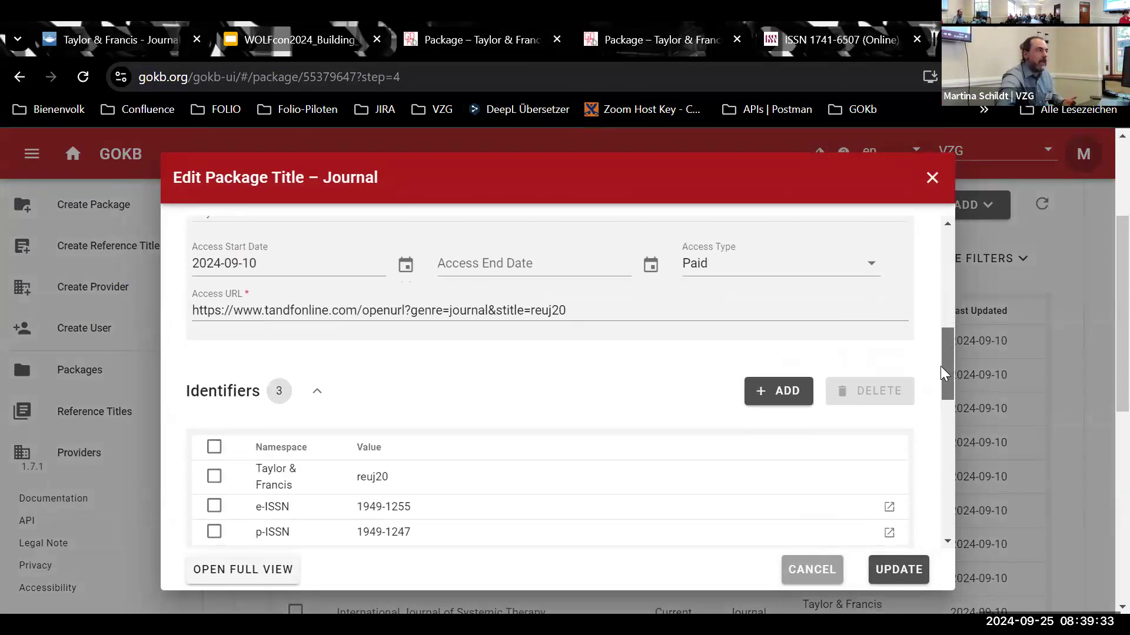
Step: Expand the coverage of the package title International Journal of Housing Policy and examine its start date, volume and issue
{"action": "left_click_drag", "start_coordinate": [941, 367], "coordinate": [960, 450]}
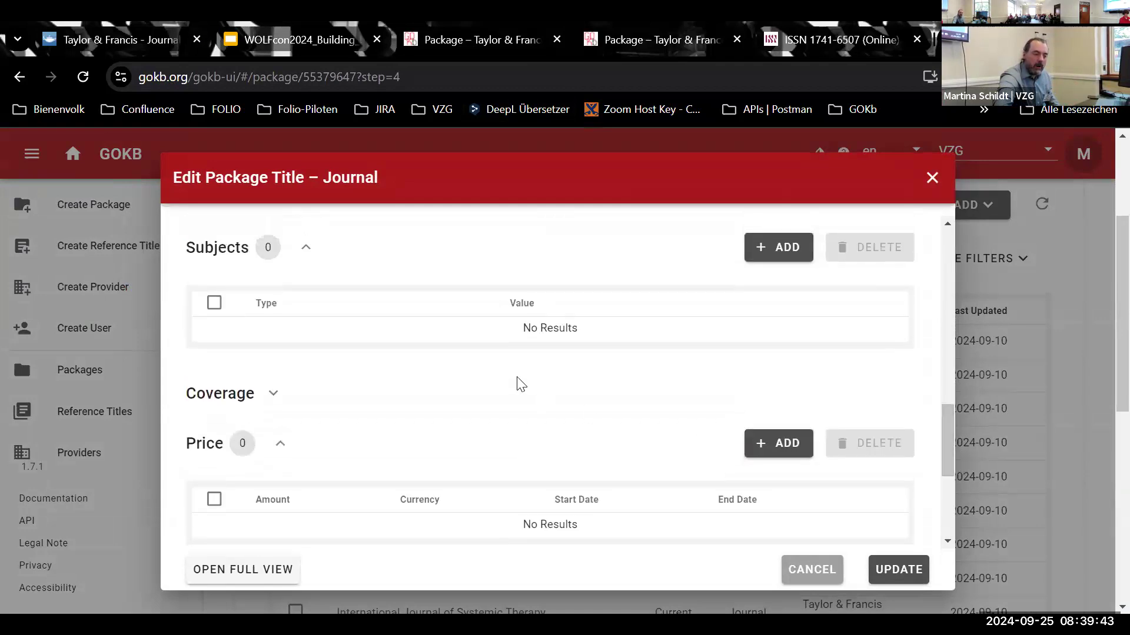
{"action": "left_click", "coordinate": [273, 393]}
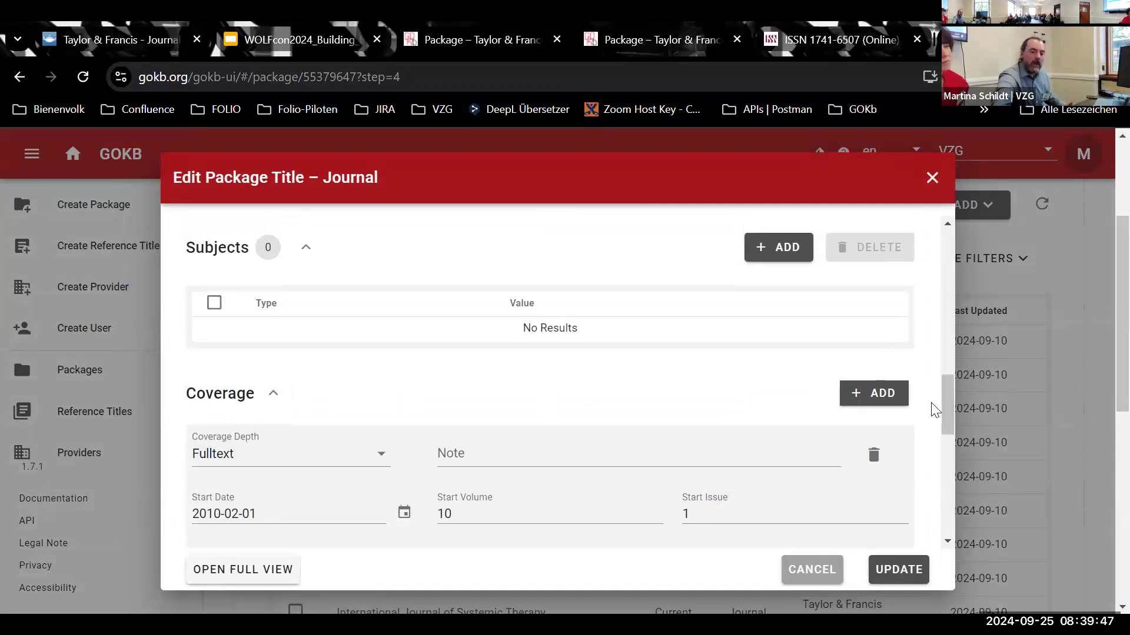
{"action": "left_click_drag", "start_coordinate": [954, 408], "coordinate": [949, 423]}
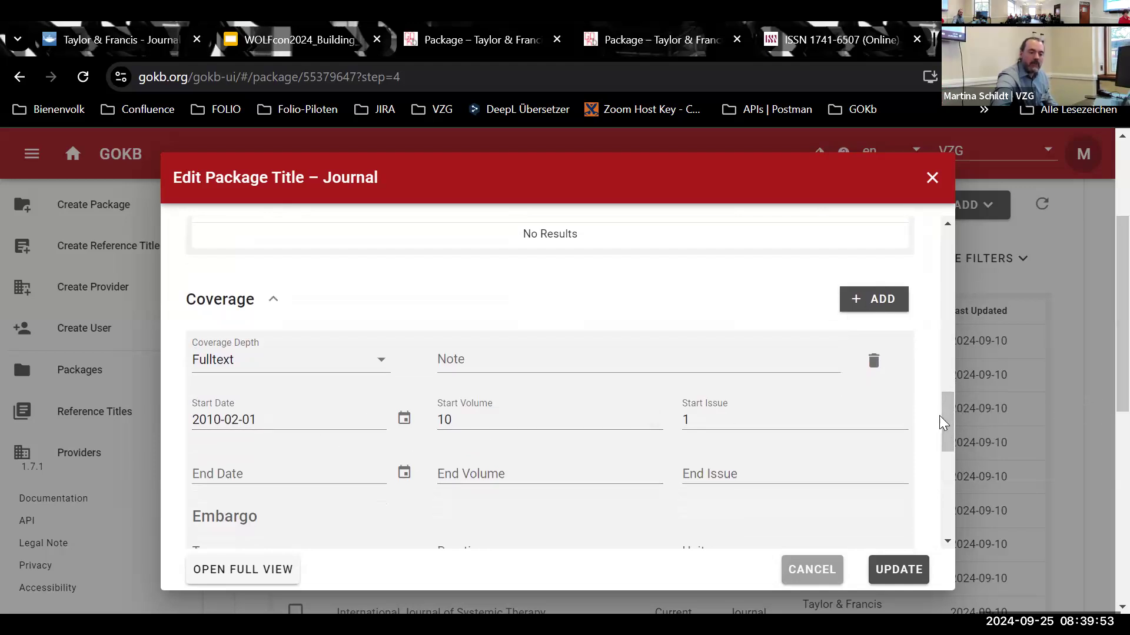
{"action": "left_click_drag", "start_coordinate": [942, 423], "coordinate": [944, 272]}
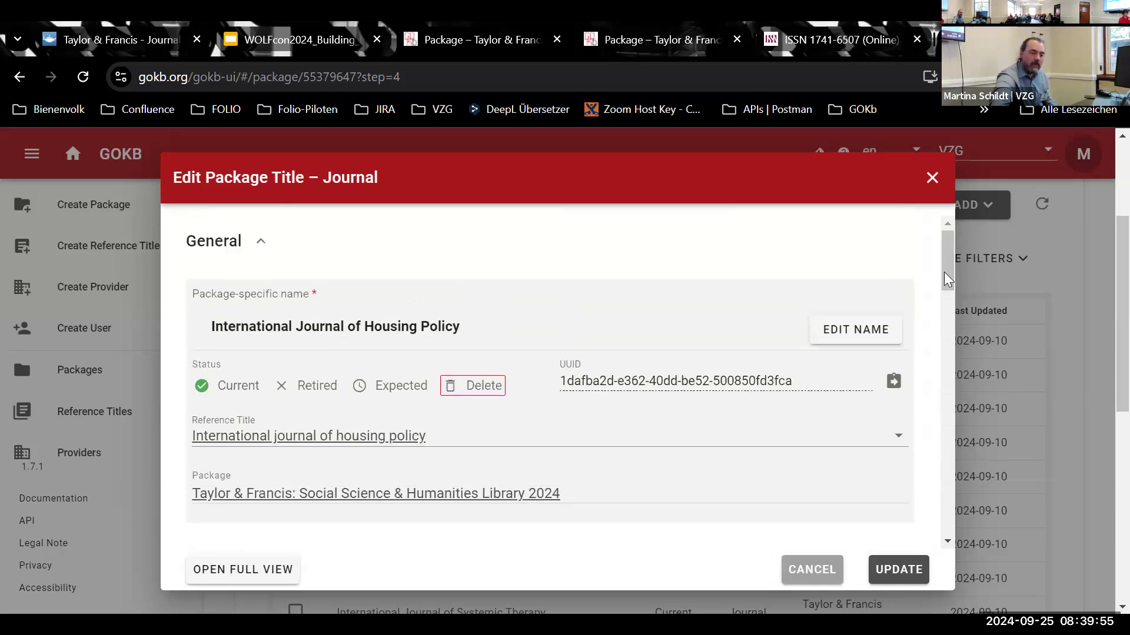
Step: Open the linked reference title International journal of housing policy and examine its identifiers and subjects
{"action": "left_click", "coordinate": [325, 446]}
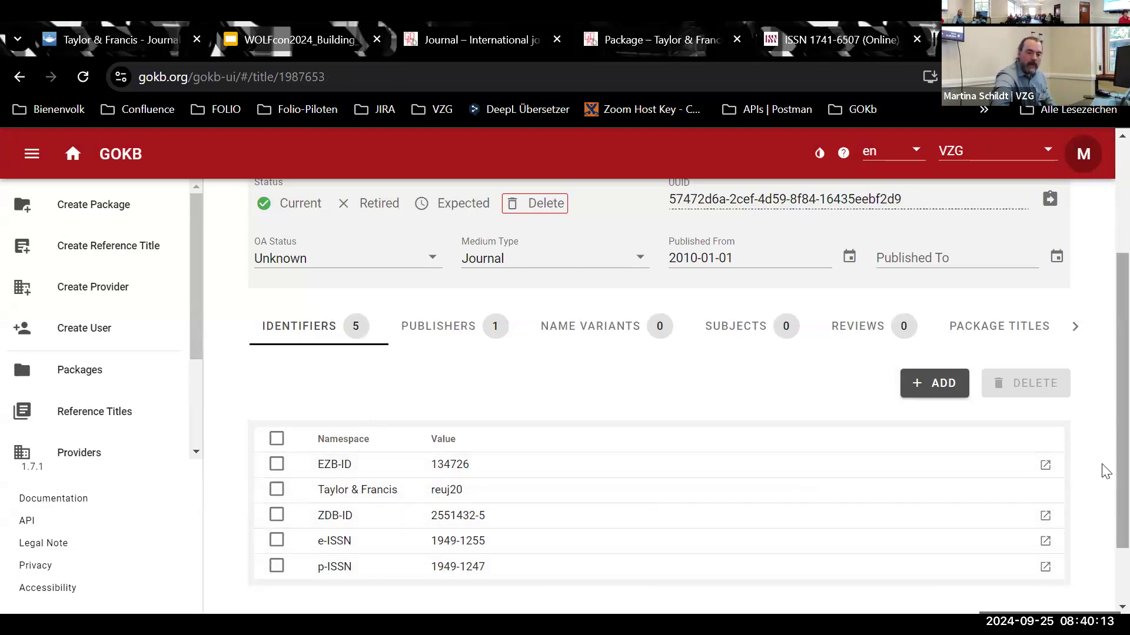
{"action": "scroll", "coordinate": [1105, 469], "scroll_direction": "up", "scroll_amount": 3}
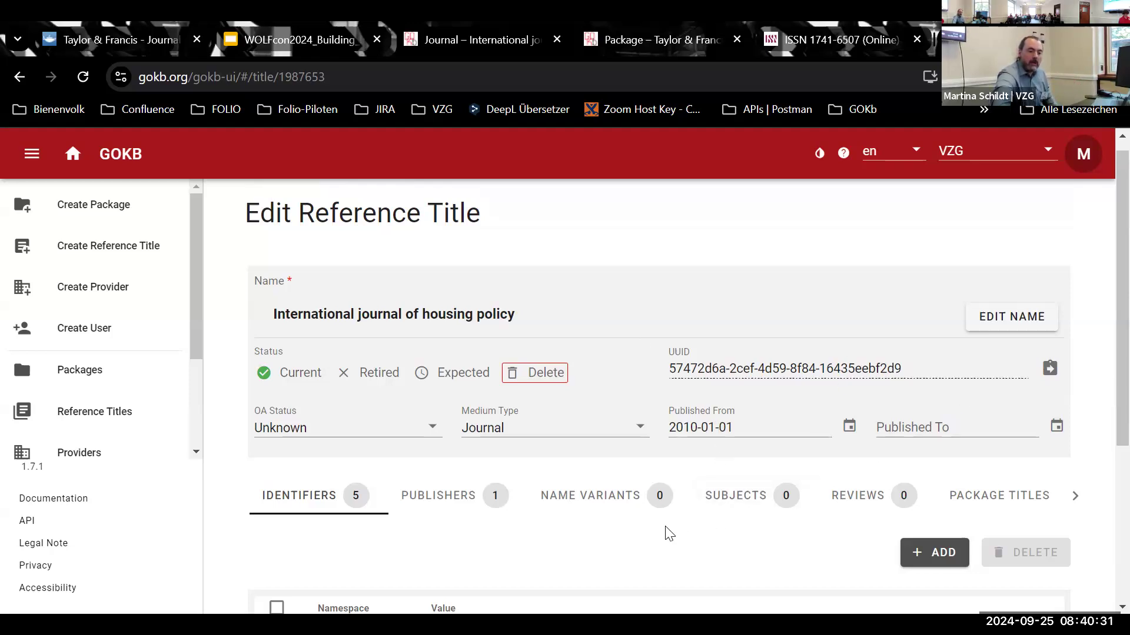
{"action": "left_click", "coordinate": [742, 497]}
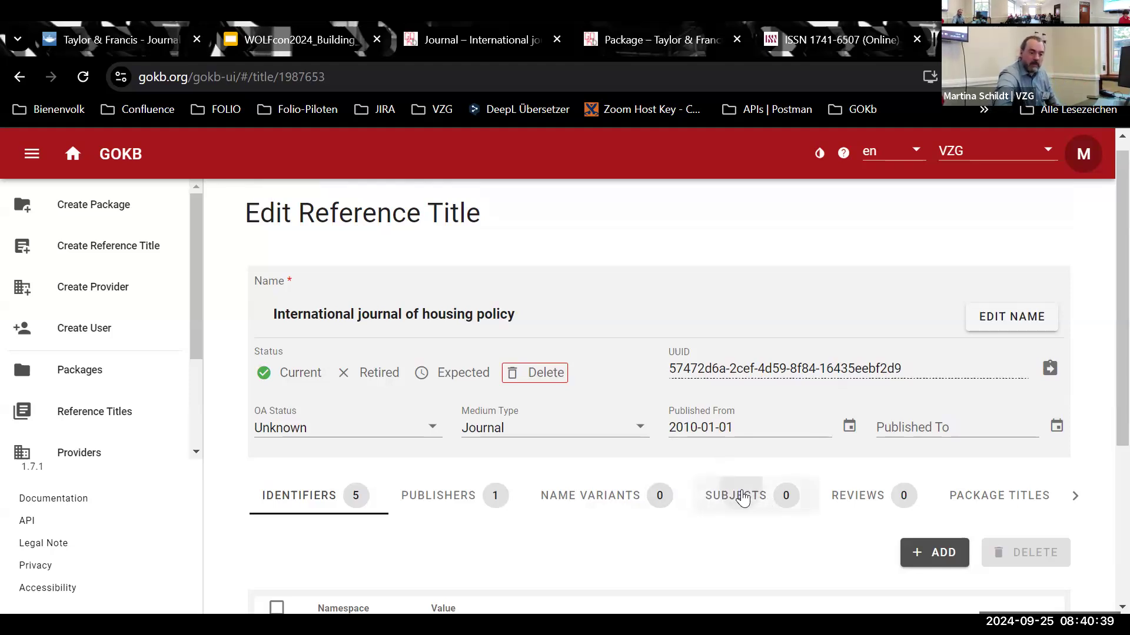
{"action": "scroll", "coordinate": [1102, 406], "scroll_direction": "down", "scroll_amount": 2}
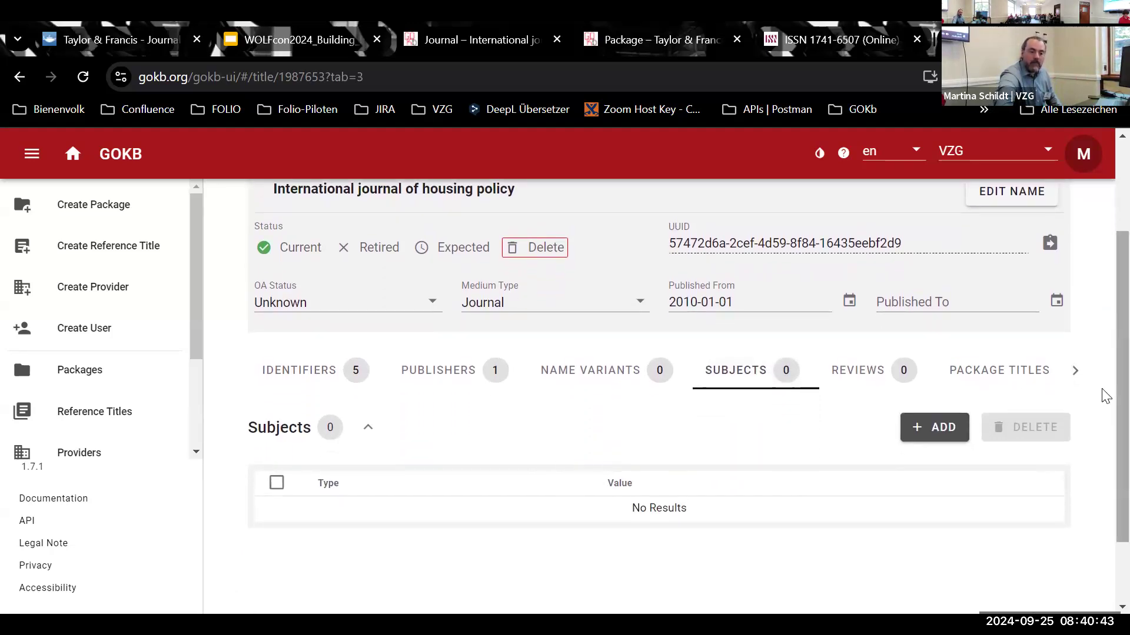
{"action": "scroll", "coordinate": [1102, 330], "scroll_direction": "up", "scroll_amount": 2}
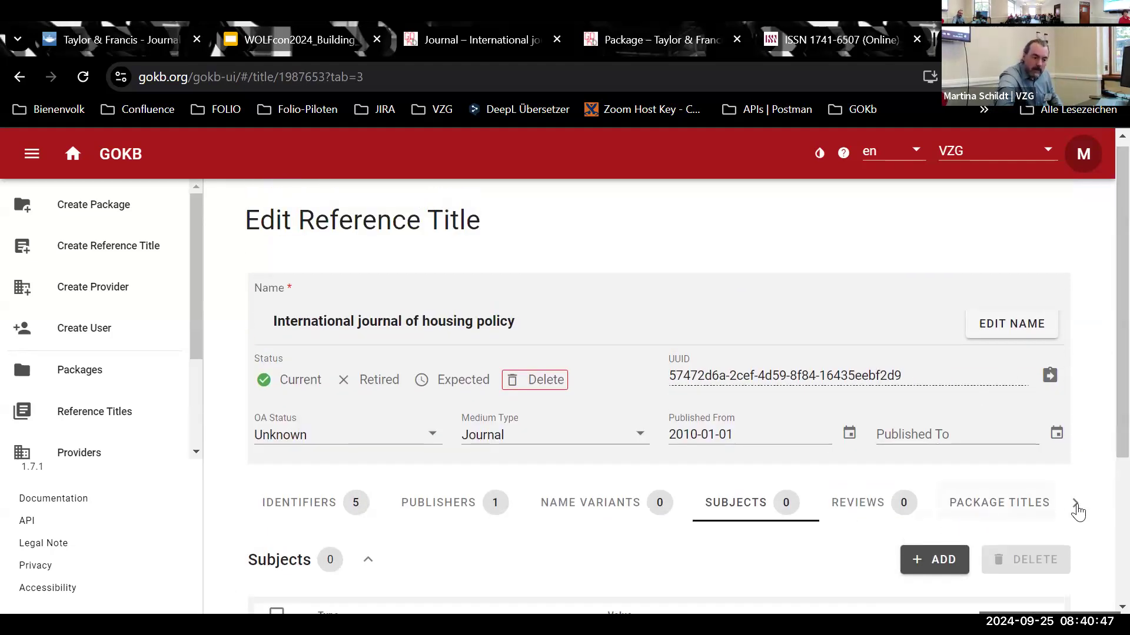
Step: View the package titles of this reference title and examine the packages and platforms that include the journal
{"action": "left_click", "coordinate": [1013, 511]}
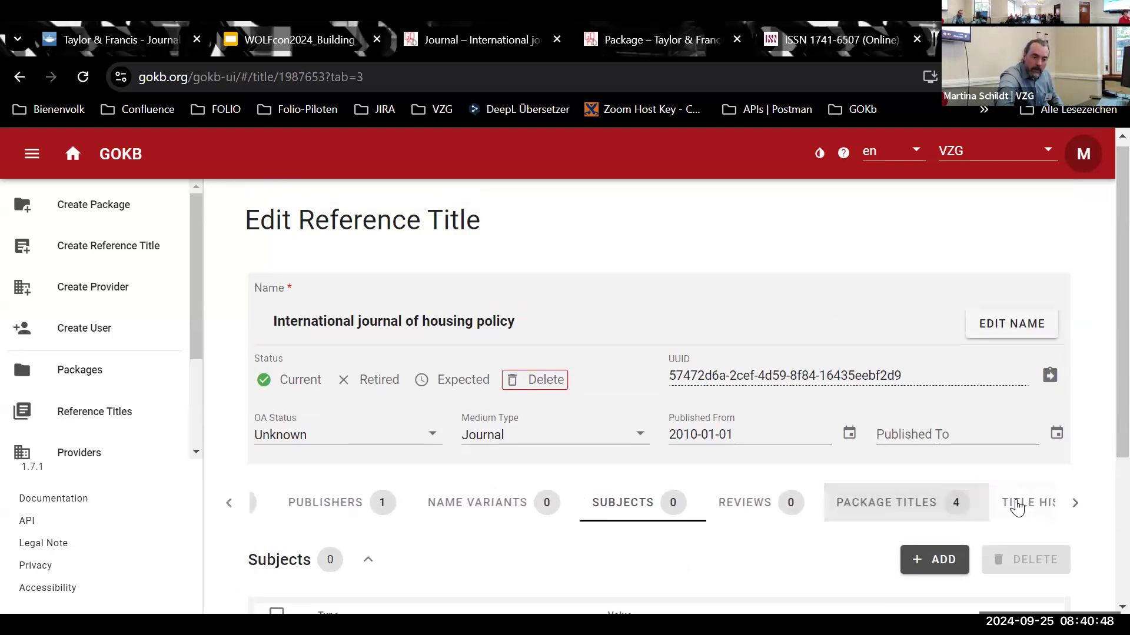
{"action": "left_click", "coordinate": [888, 504]}
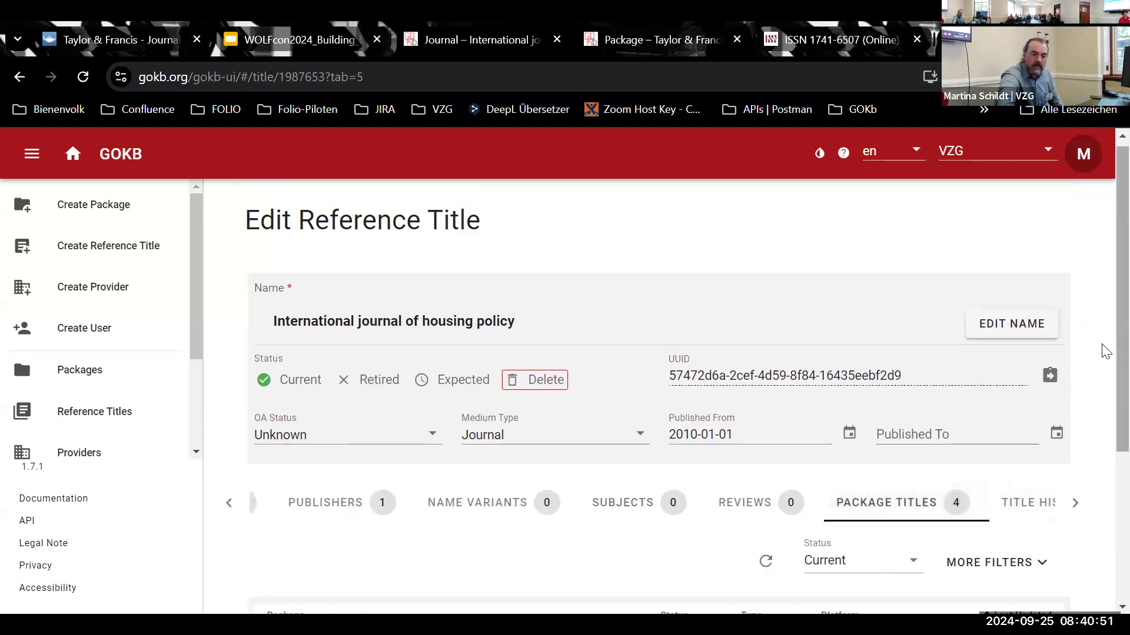
{"action": "left_click_drag", "start_coordinate": [1105, 351], "coordinate": [1105, 474]}
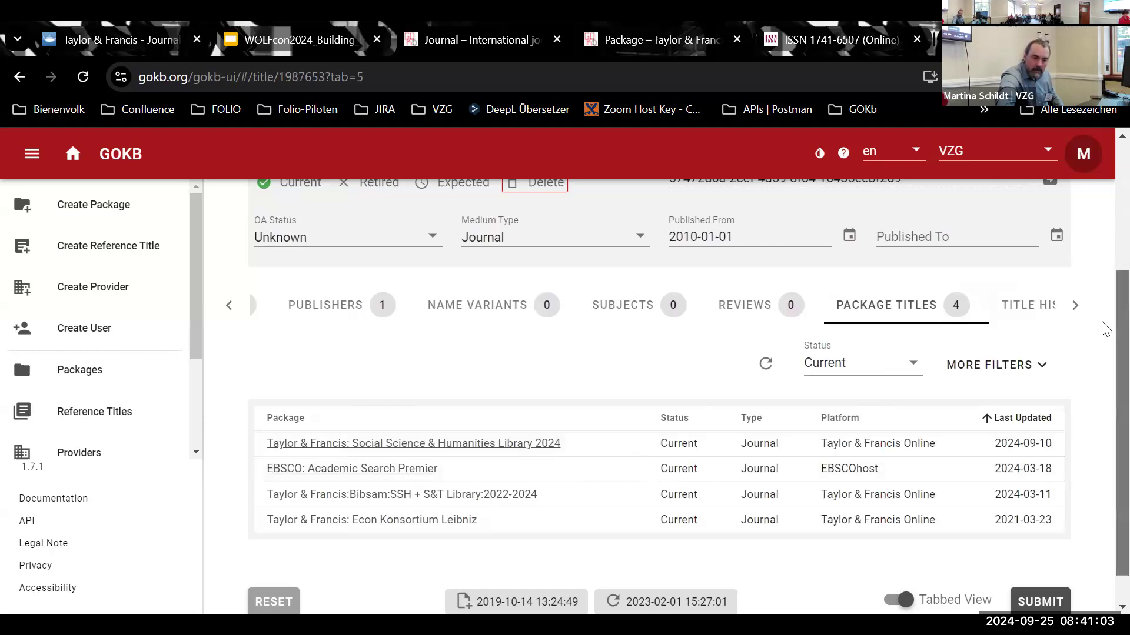
{"action": "scroll", "coordinate": [1105, 327], "scroll_direction": "up", "scroll_amount": 2}
{"action": "scroll", "coordinate": [1104, 242], "scroll_direction": "up", "scroll_amount": 1}
{"action": "scroll", "coordinate": [1105, 240], "scroll_direction": "down", "scroll_amount": 3}
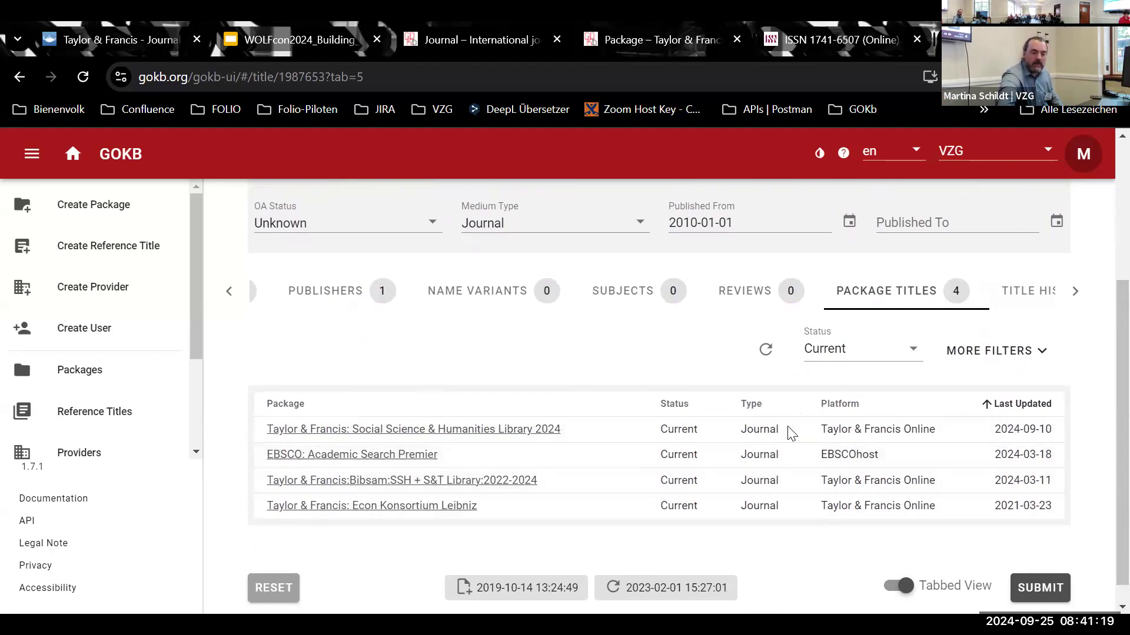
{"action": "scroll", "coordinate": [1103, 236], "scroll_direction": "up", "scroll_amount": 3}
{"action": "scroll", "coordinate": [1105, 185], "scroll_direction": "up", "scroll_amount": 1}
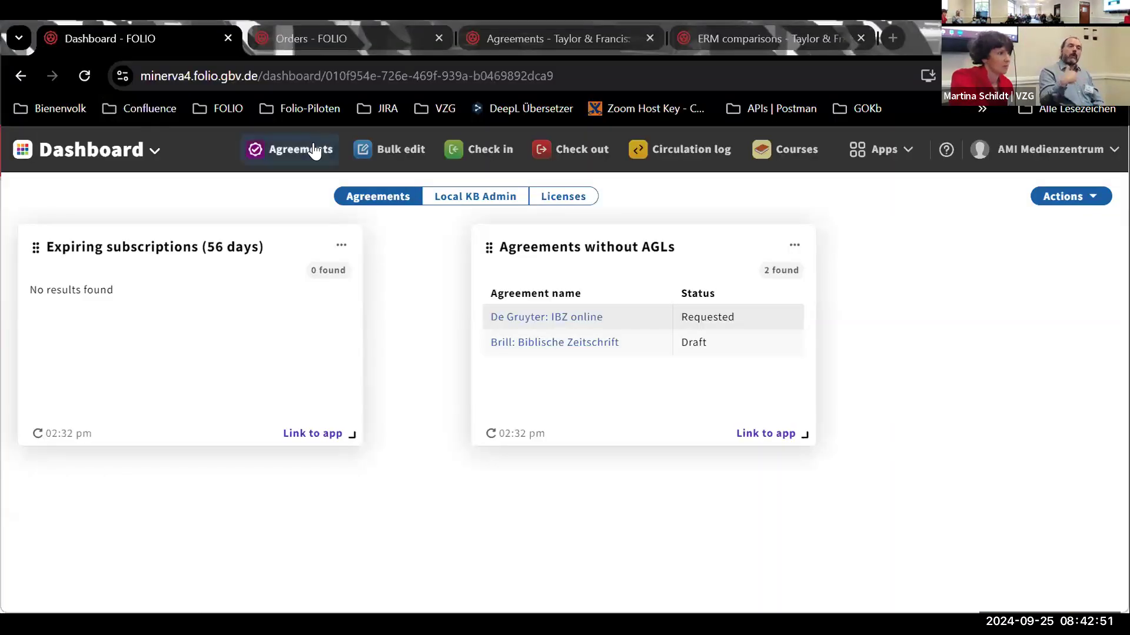
Step: Search the local KB packages in the Agreements app for "taylor & francis social" and highlight the package's GOKb UUID
{"action": "left_click", "coordinate": [314, 150]}
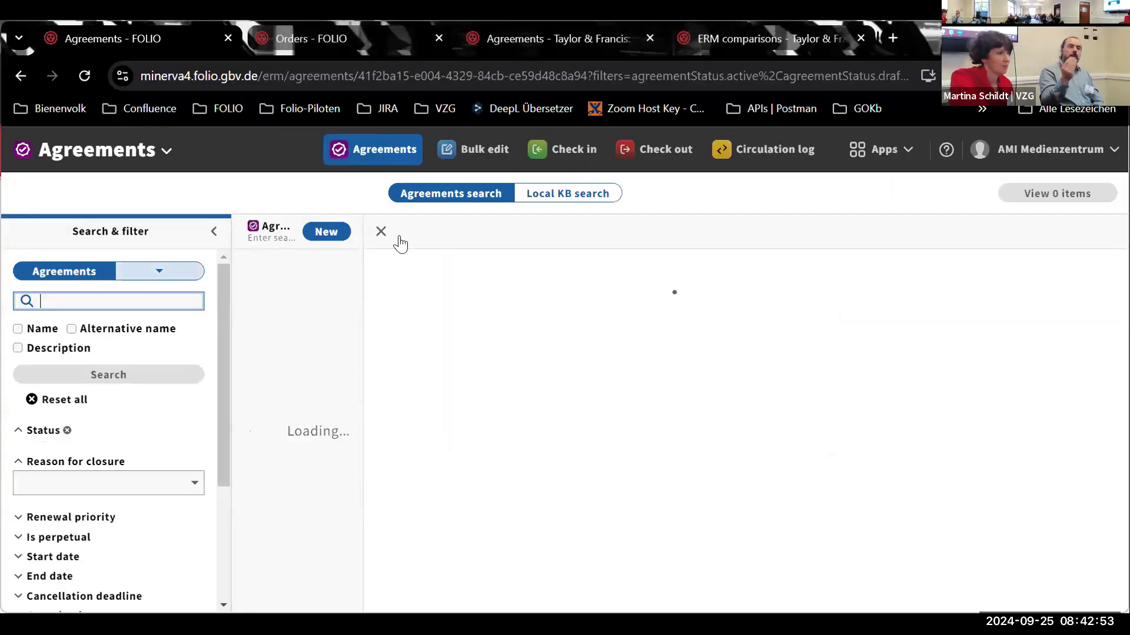
{"action": "left_click", "coordinate": [545, 196]}
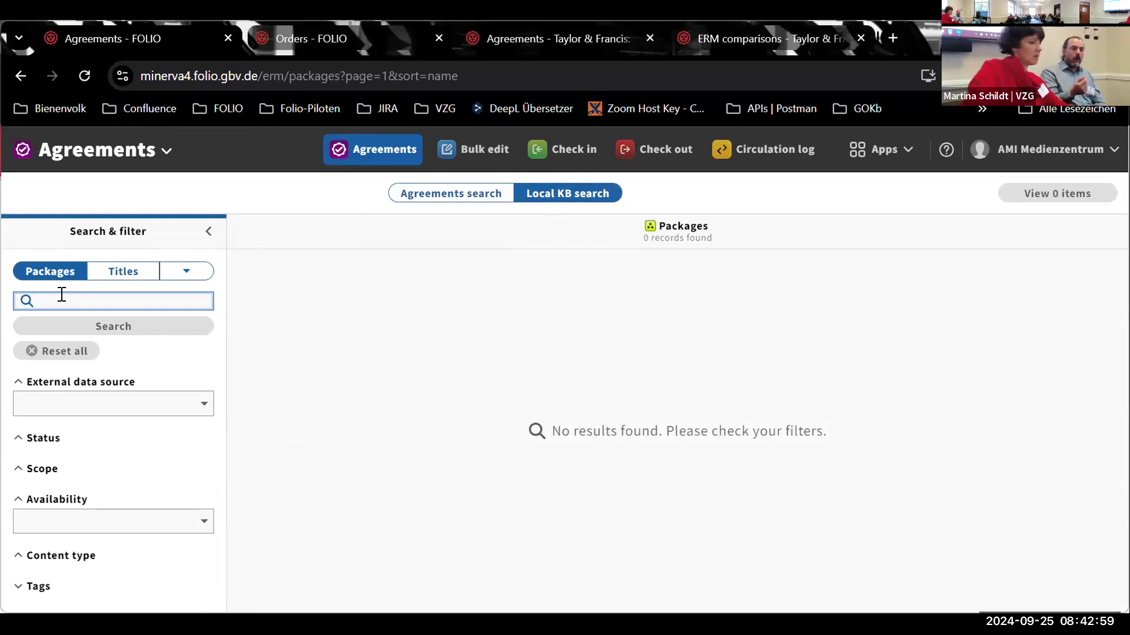
{"action": "type", "text": "taylor"}
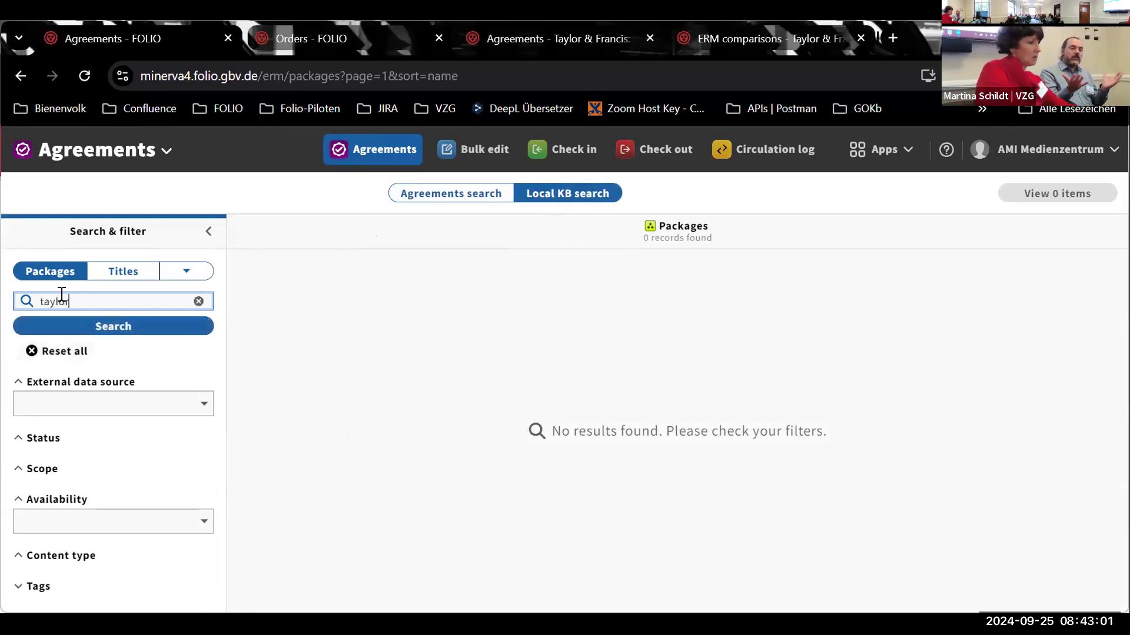
{"action": "type", "text": " &"}
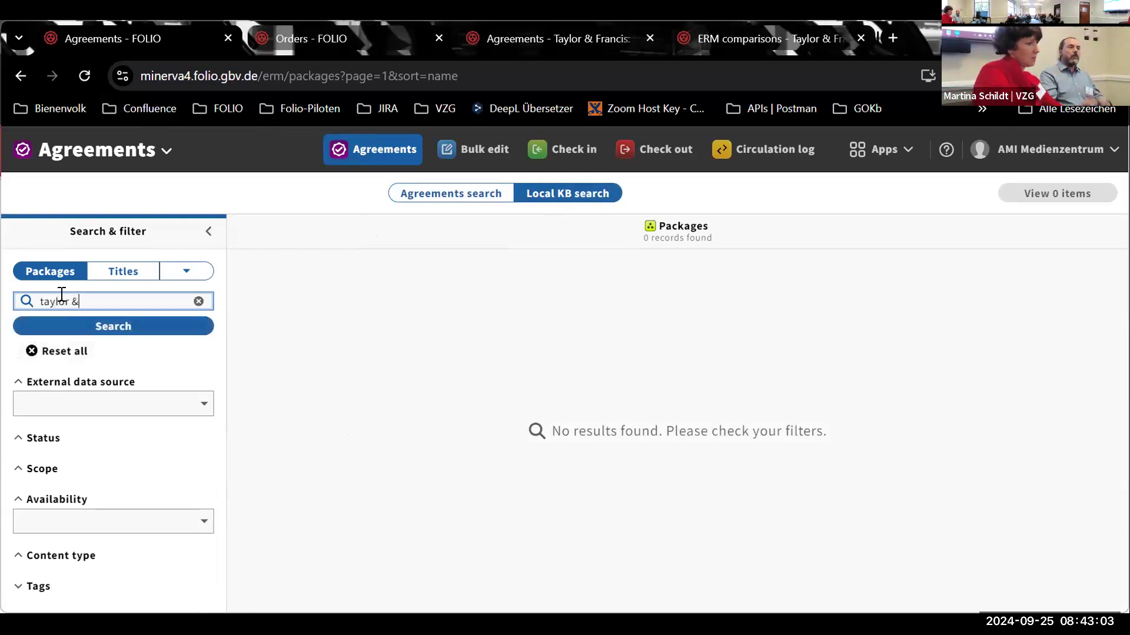
{"action": "type", "text": " francis"}
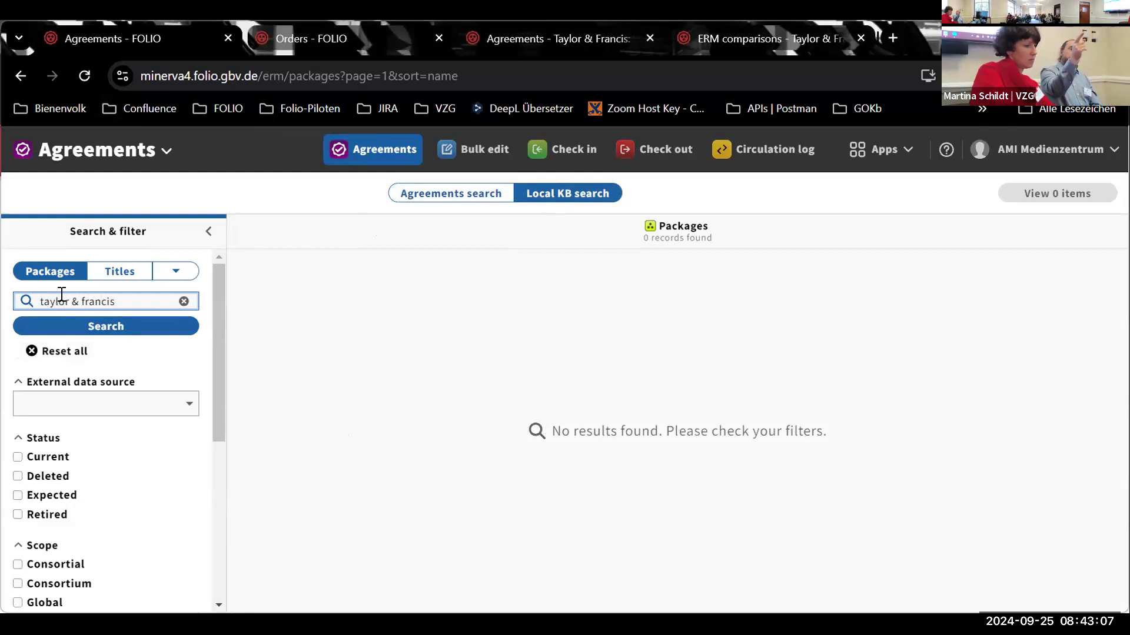
{"action": "type", "text": " social"}
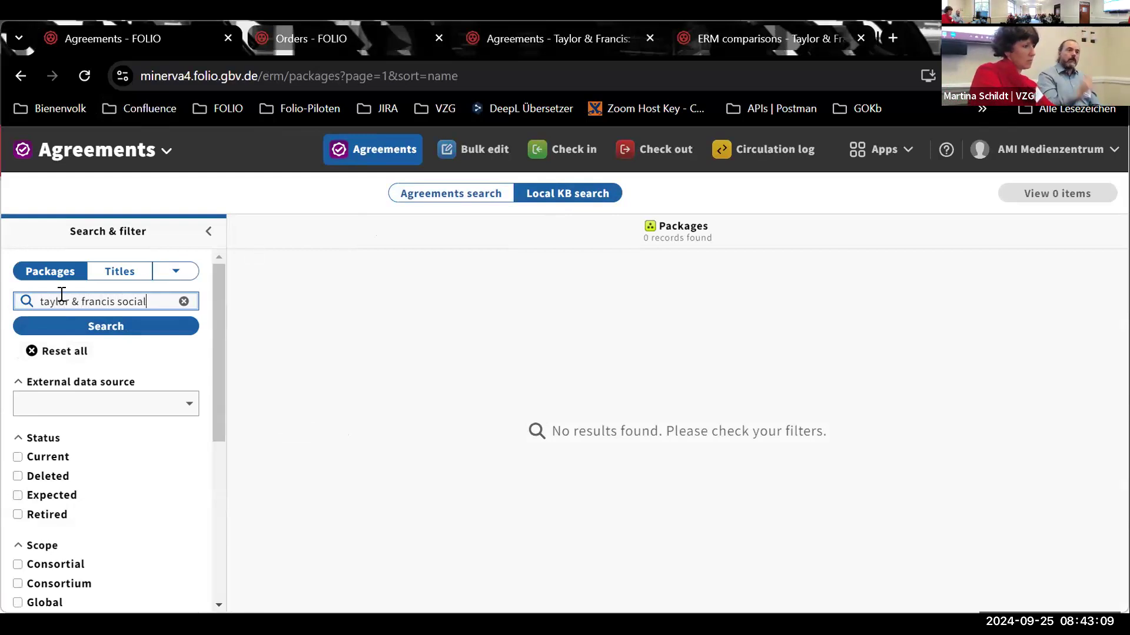
{"action": "key", "text": "Return"}
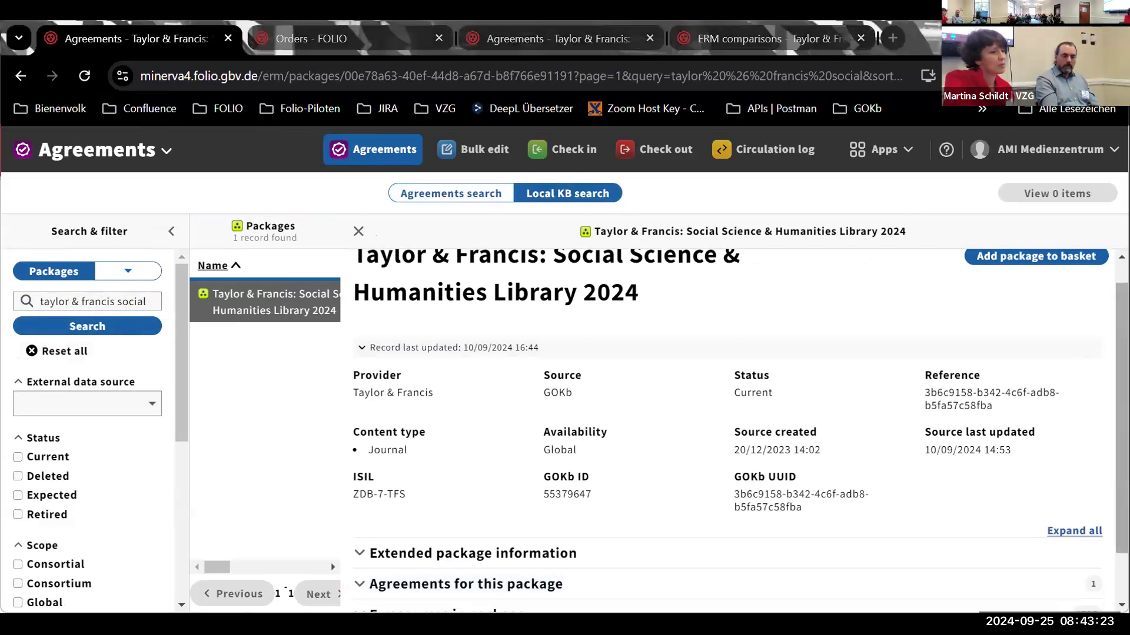
{"action": "left_click", "coordinate": [715, 517]}
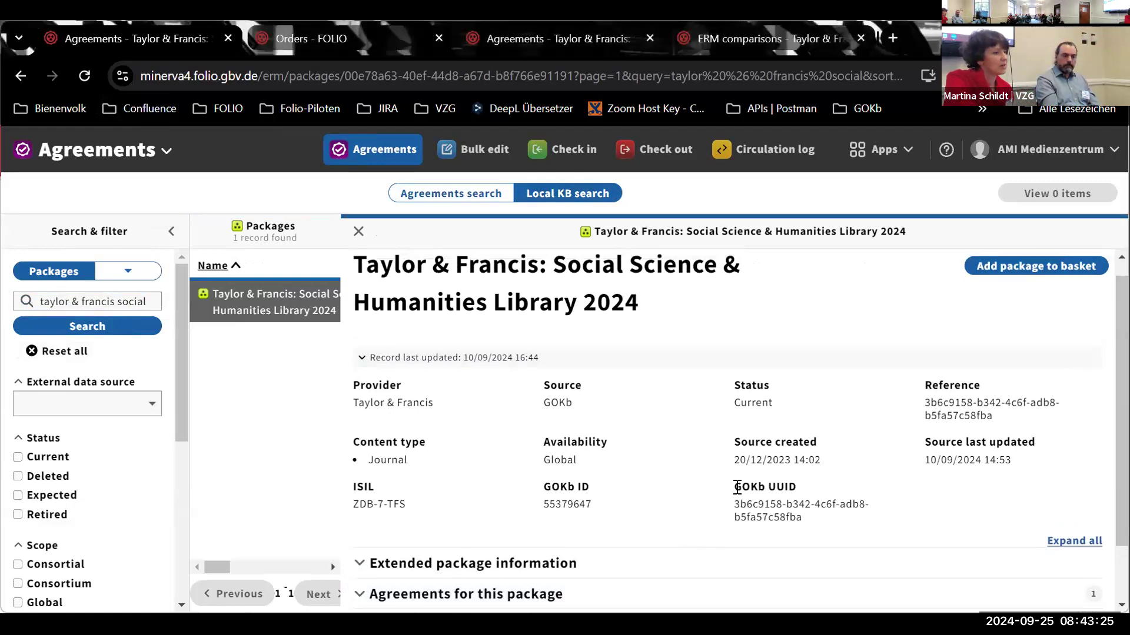
{"action": "left_click_drag", "start_coordinate": [735, 486], "coordinate": [844, 527]}
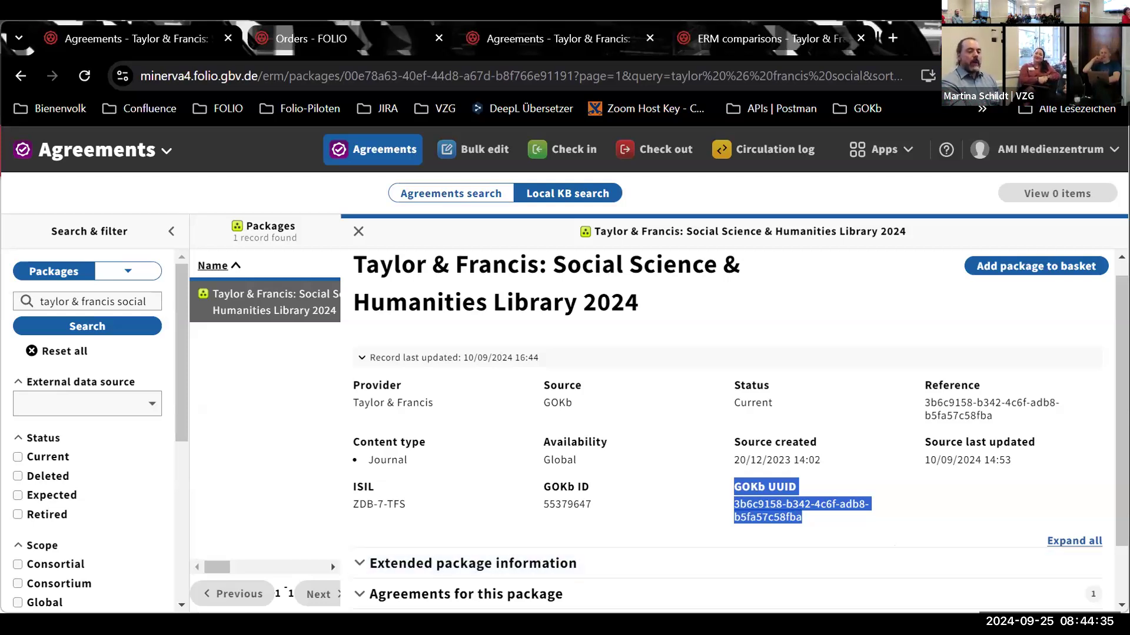
Step: Open the Local KB admin settings and examine the external data sources, including the GOKb entry
{"action": "left_click", "coordinate": [883, 150]}
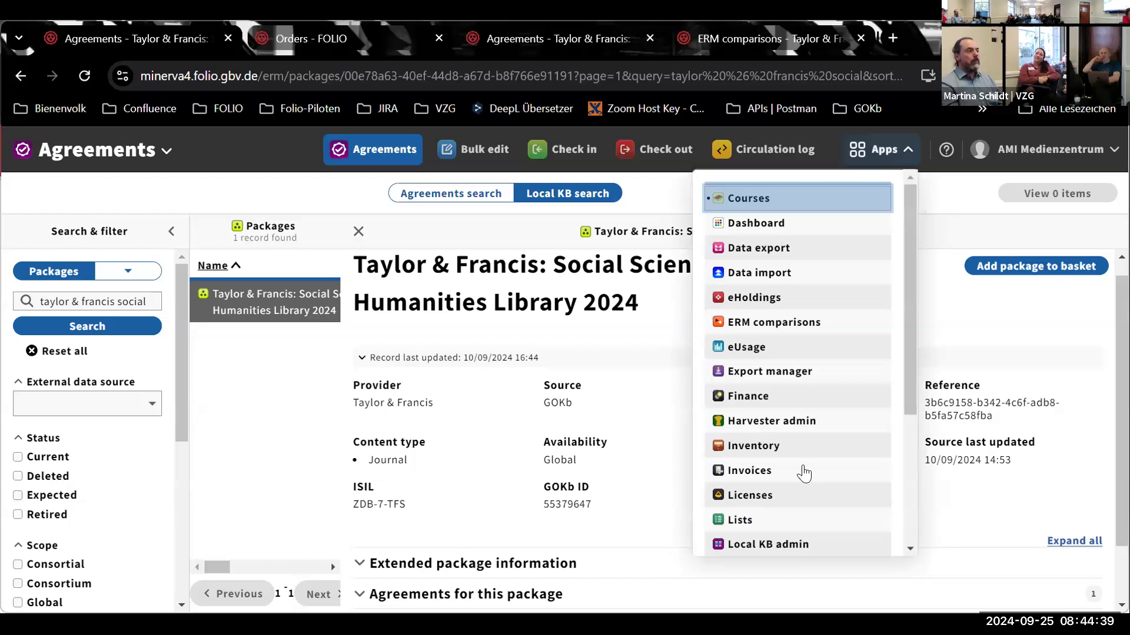
{"action": "scroll", "coordinate": [911, 348], "scroll_direction": "down", "scroll_amount": 4}
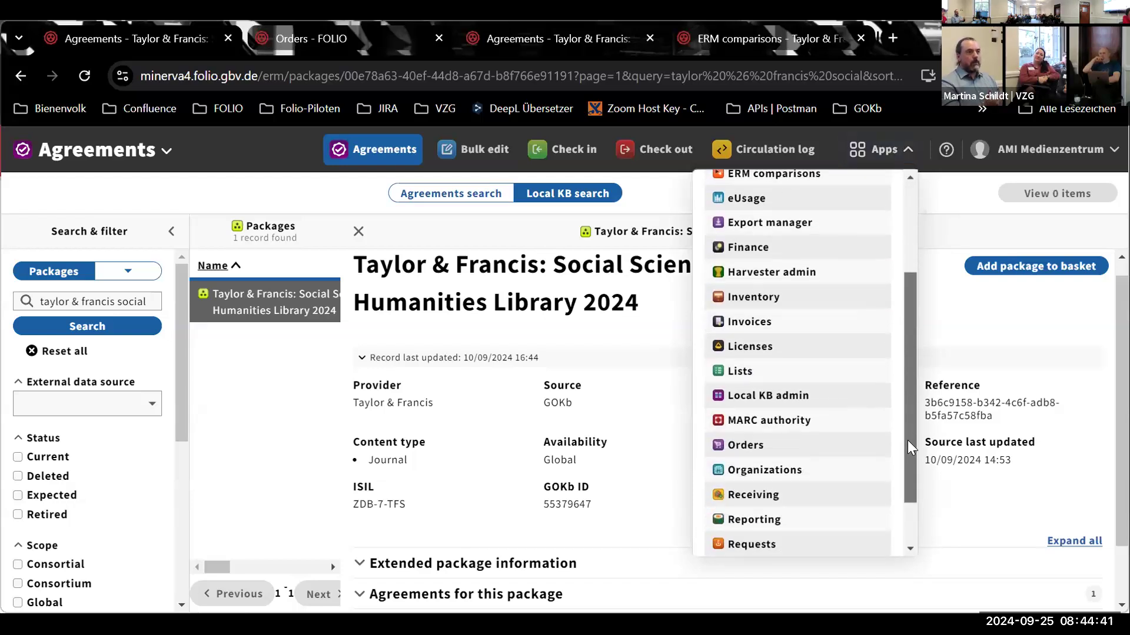
{"action": "left_click", "coordinate": [787, 501]}
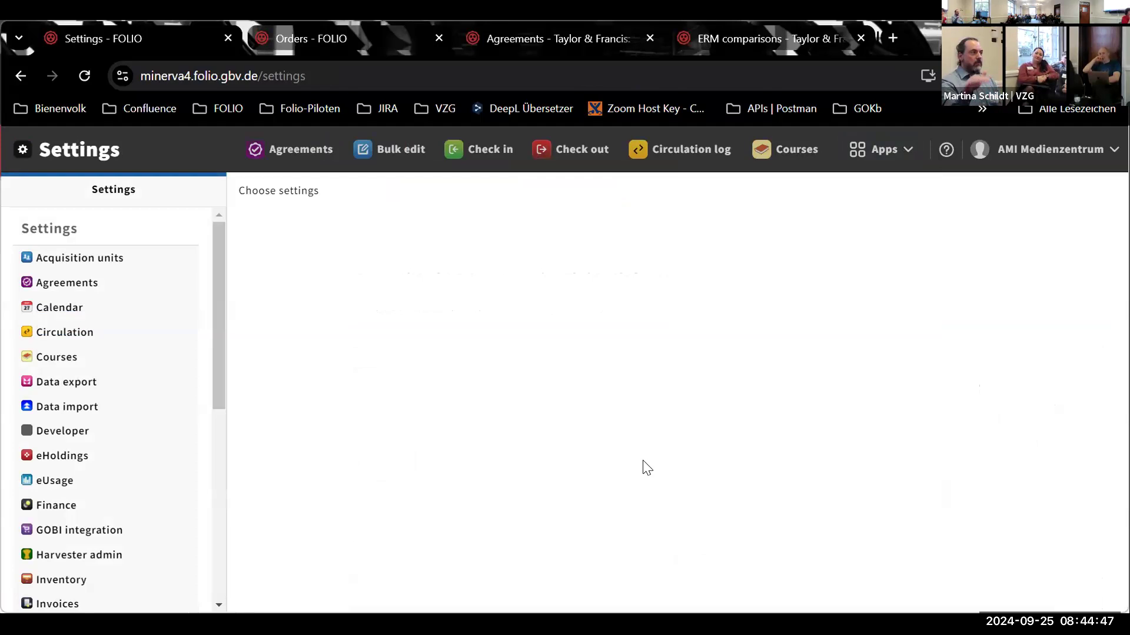
{"action": "left_click", "coordinate": [117, 463]}
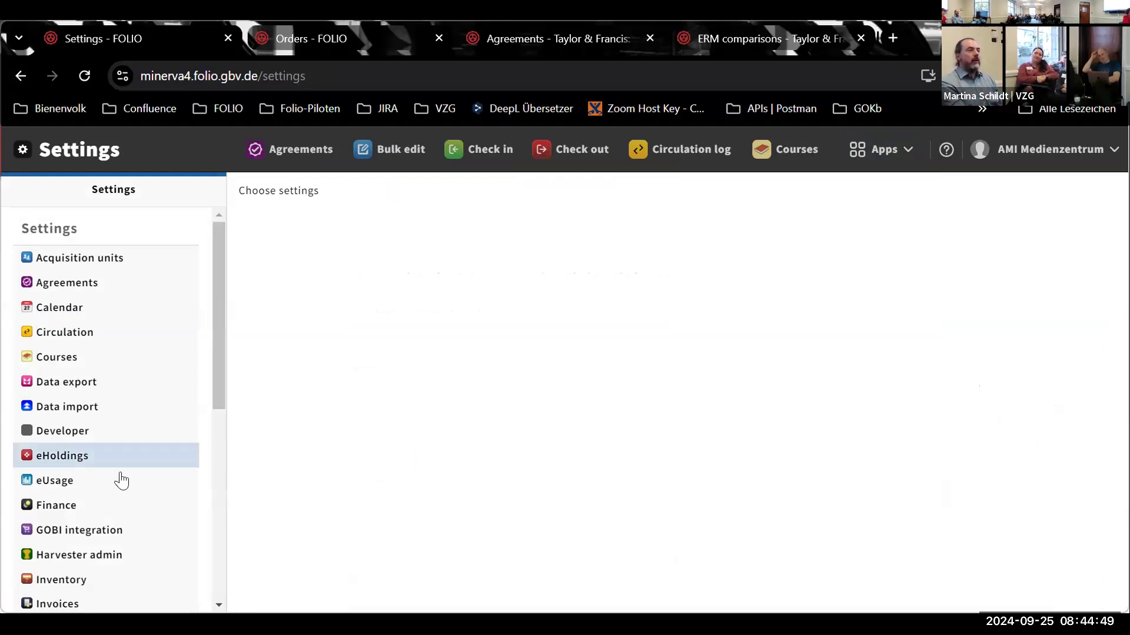
{"action": "left_click_drag", "start_coordinate": [220, 365], "coordinate": [207, 454]}
{"action": "left_click", "coordinate": [123, 480]}
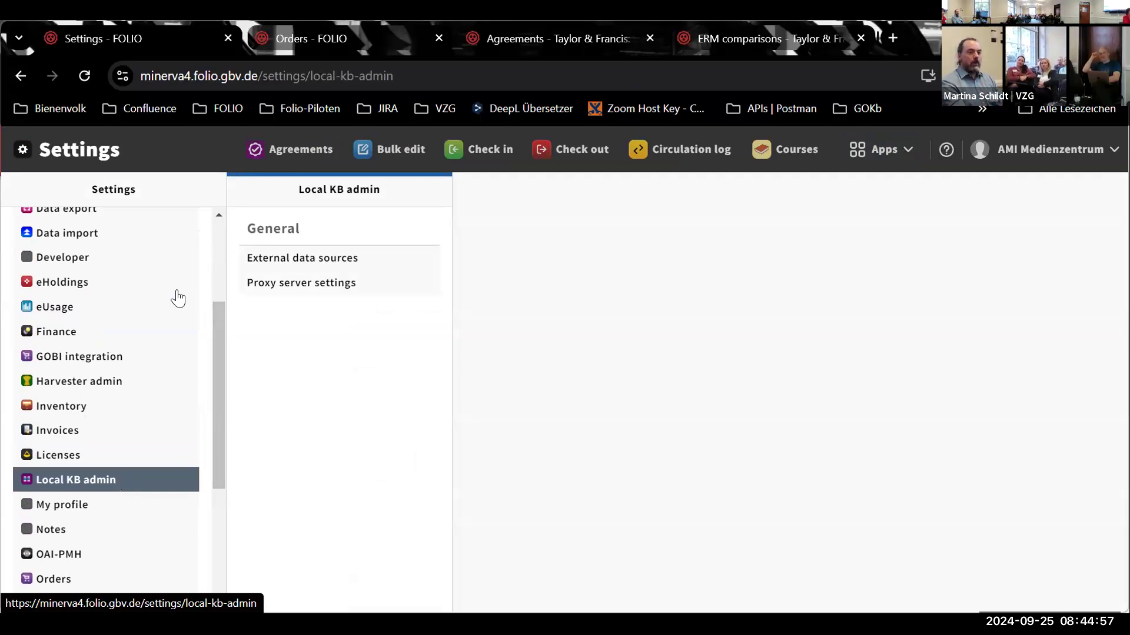
{"action": "left_click", "coordinate": [338, 262]}
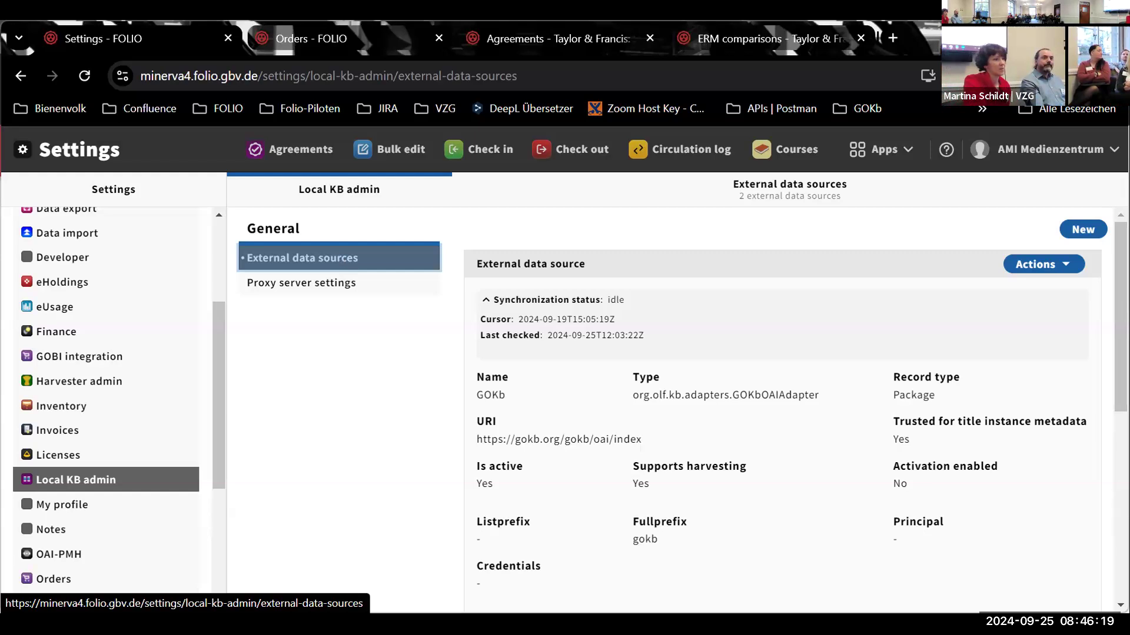
Step: Switch to the WOLFcon2024_Building_Bridges_final presentation in Google Slides and start the slideshow from the closing "Thank you!" slide 12
{"action": "key", "text": "alt+Tab"}
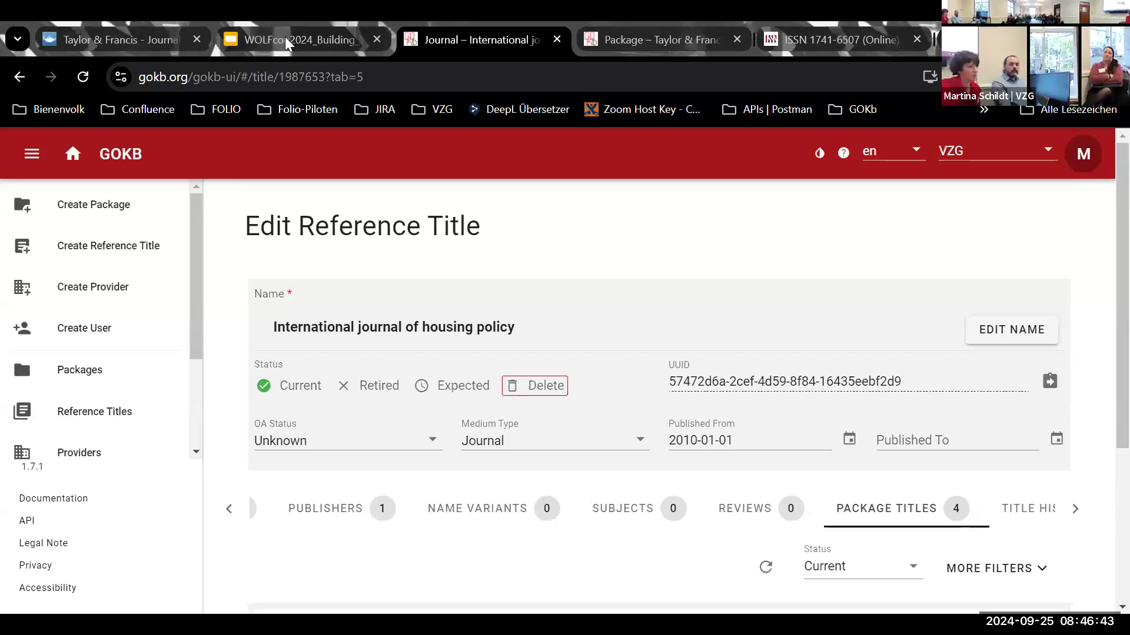
{"action": "key", "text": "ctrl+Page_Up"}
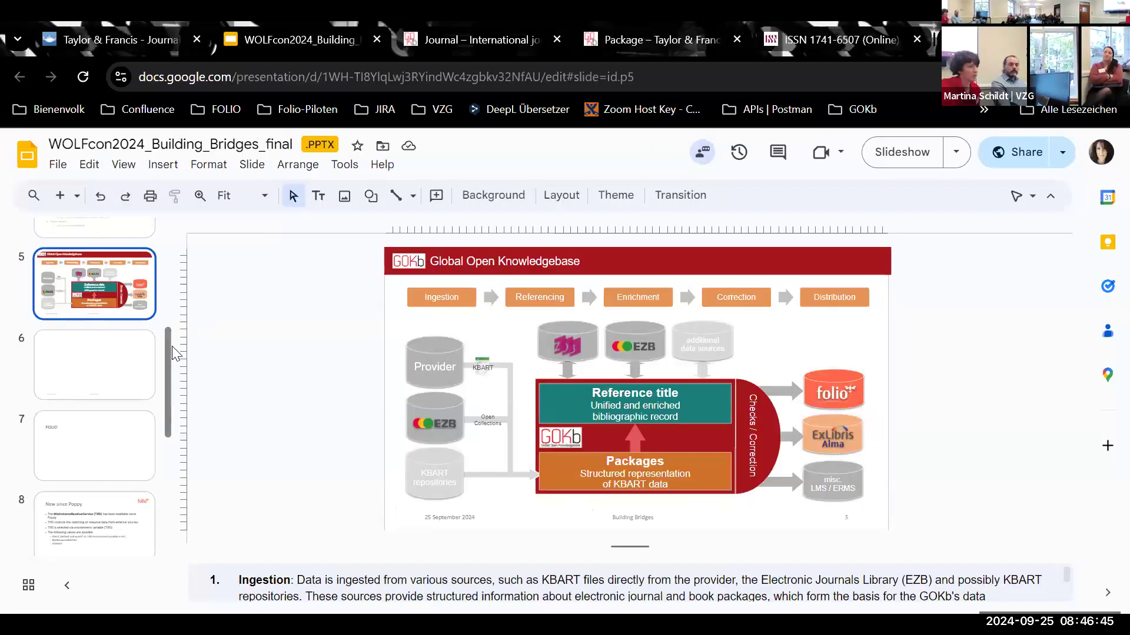
{"action": "left_click_drag", "start_coordinate": [168, 340], "coordinate": [154, 518]}
{"action": "left_click", "coordinate": [94, 515]}
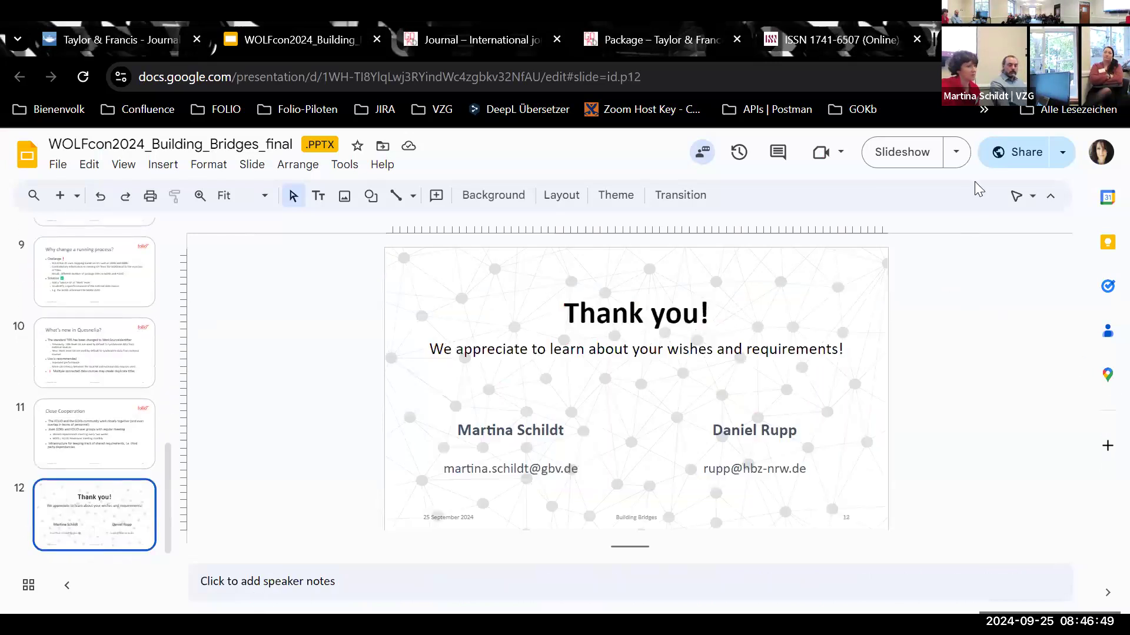
{"action": "left_click", "coordinate": [888, 160]}
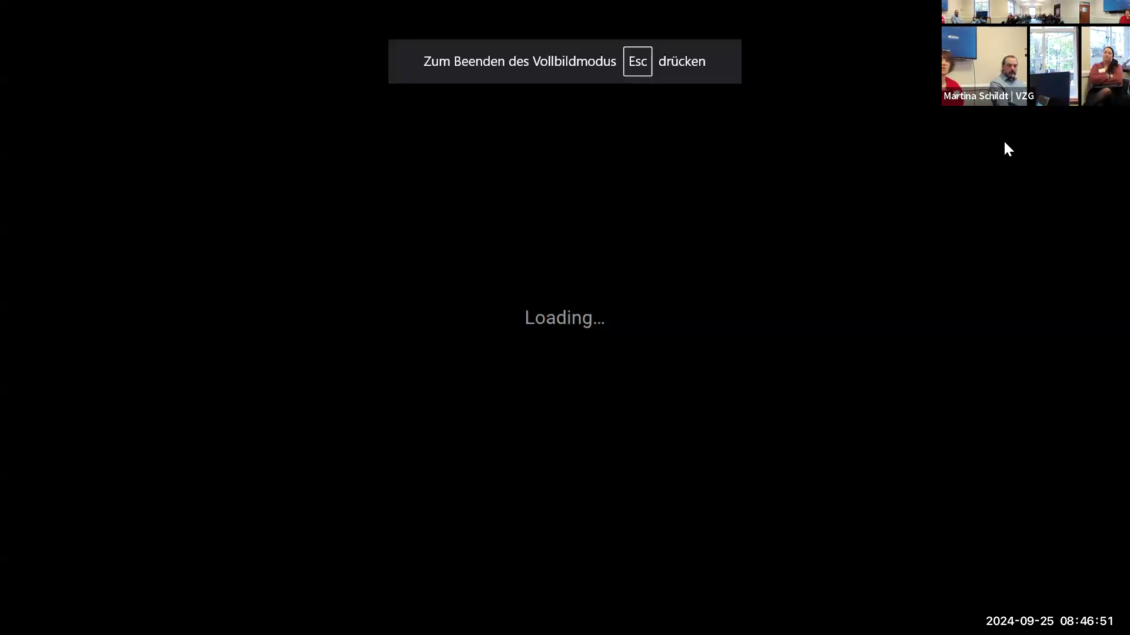